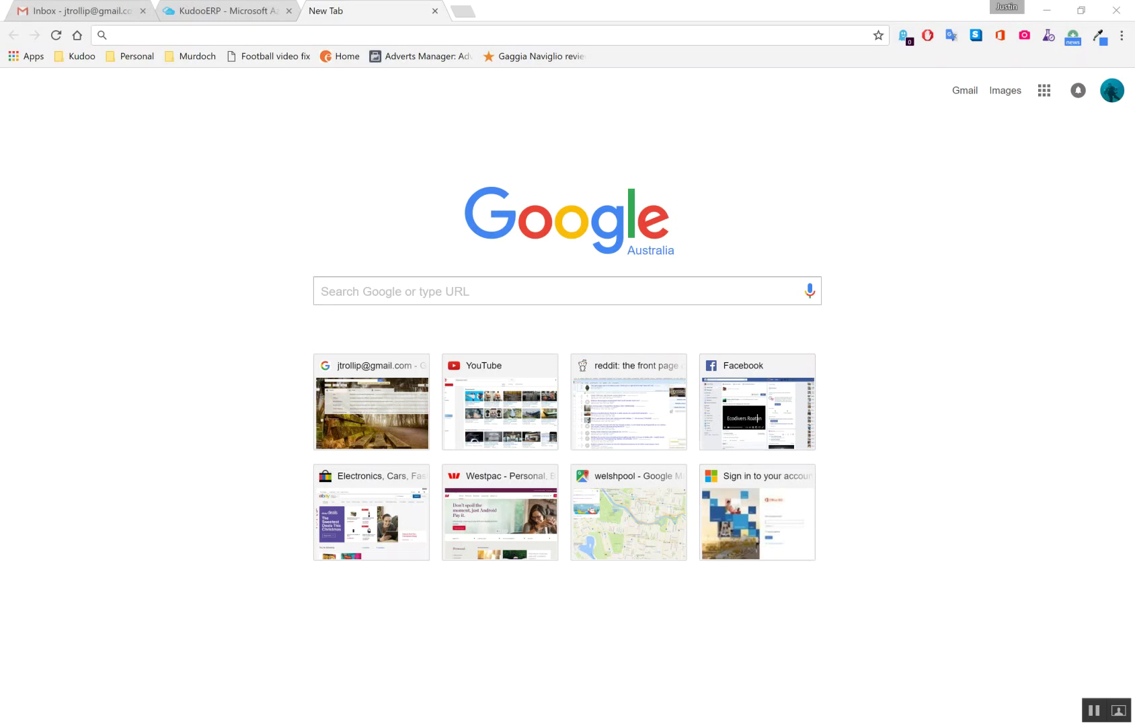
Play 'In The City' by Chromatics in Spotify, then minimize the Spotify window
key(alt+Tab)
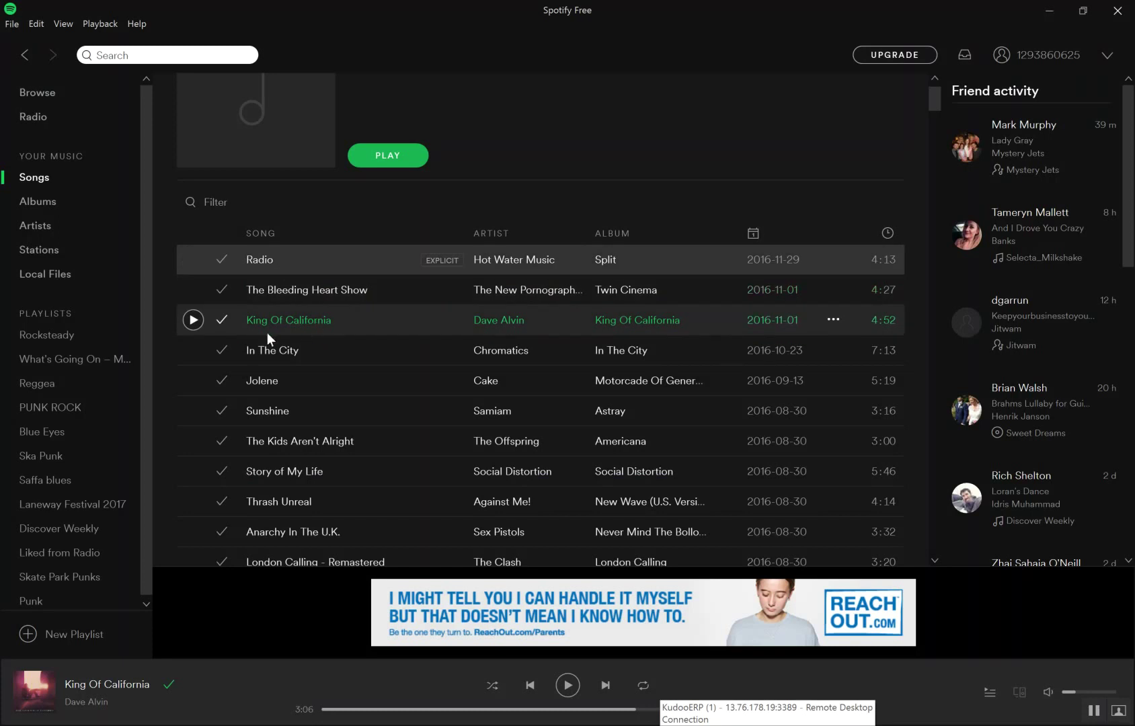
click(193, 350)
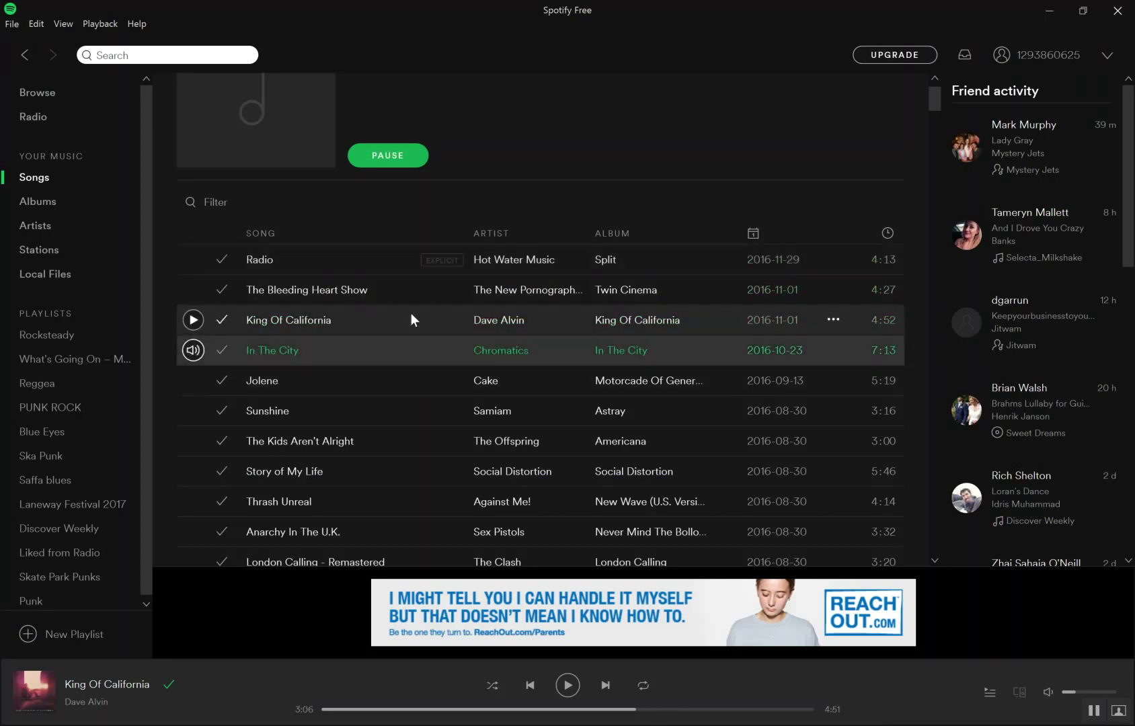
click(1041, 9)
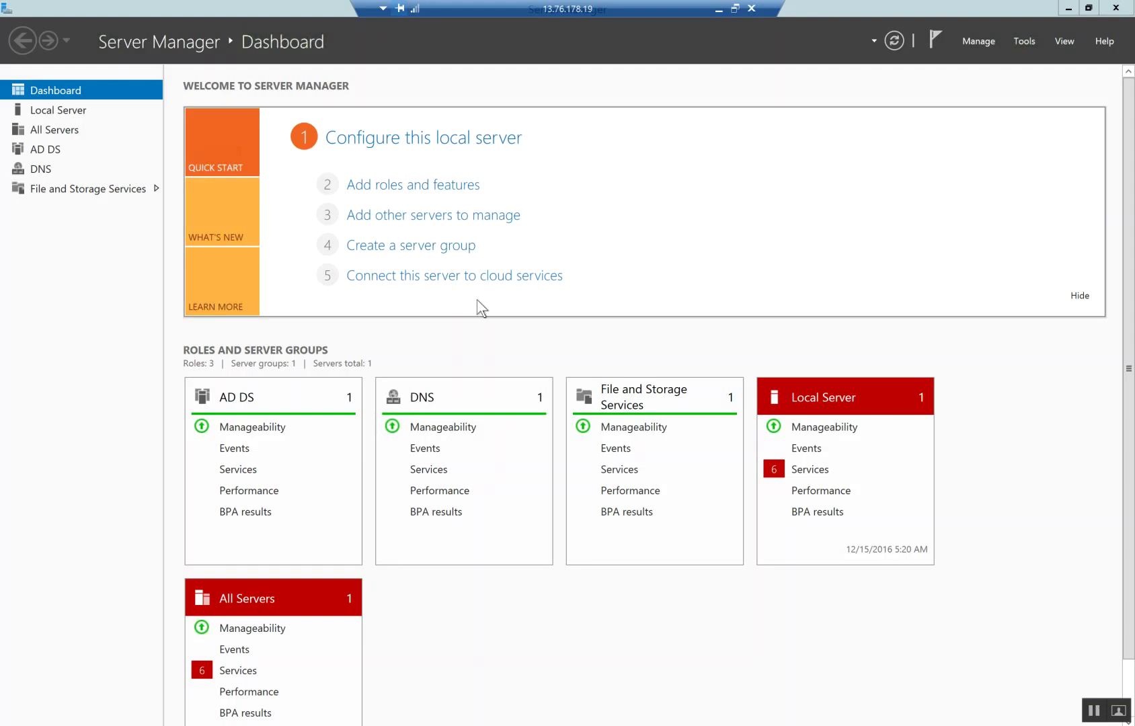
Close Server Manager and open the Downloads > Software folder in File Explorer
click(1114, 9)
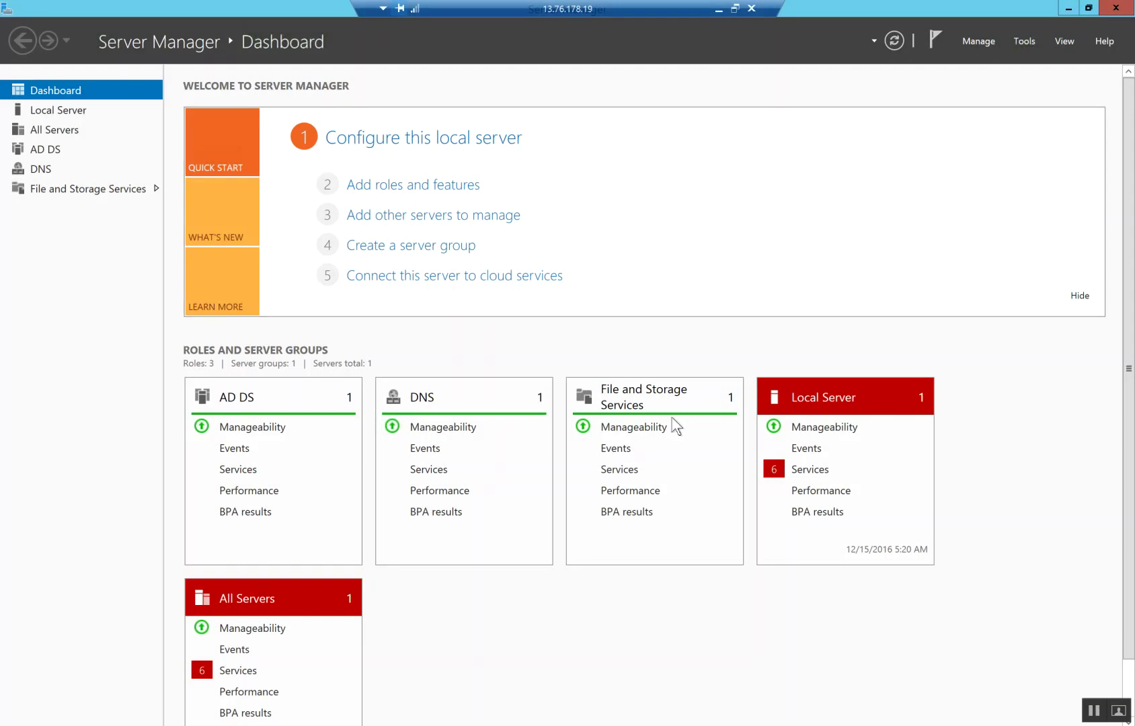
key(super+e)
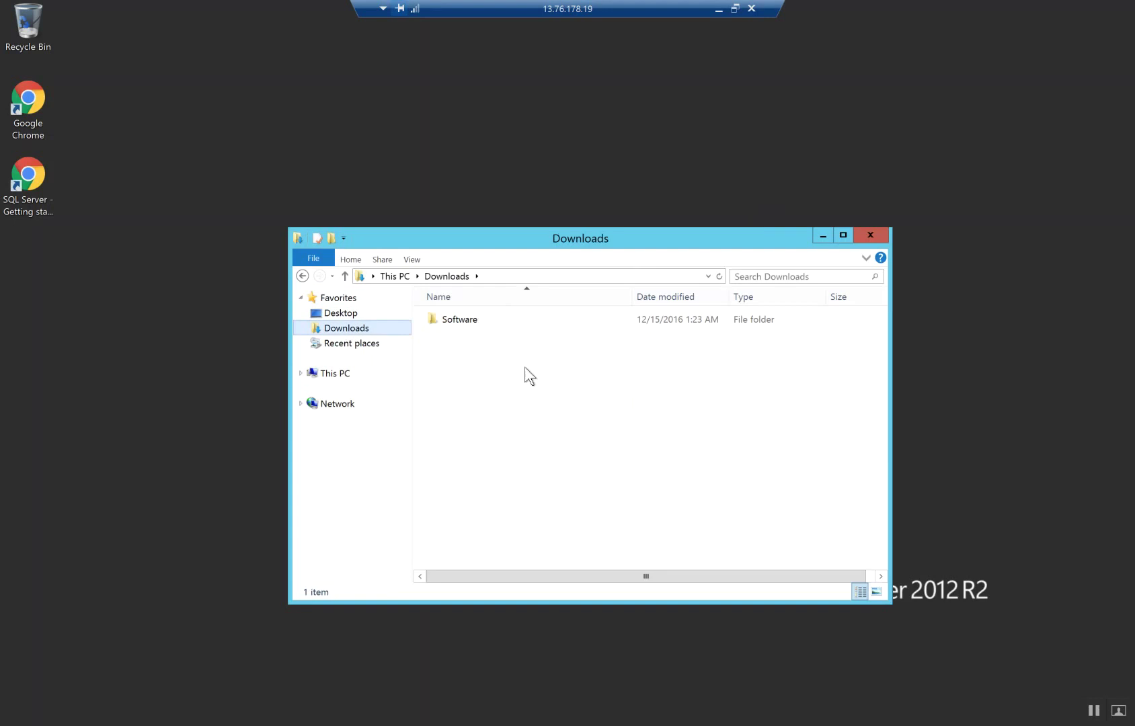
double_click(457, 321)
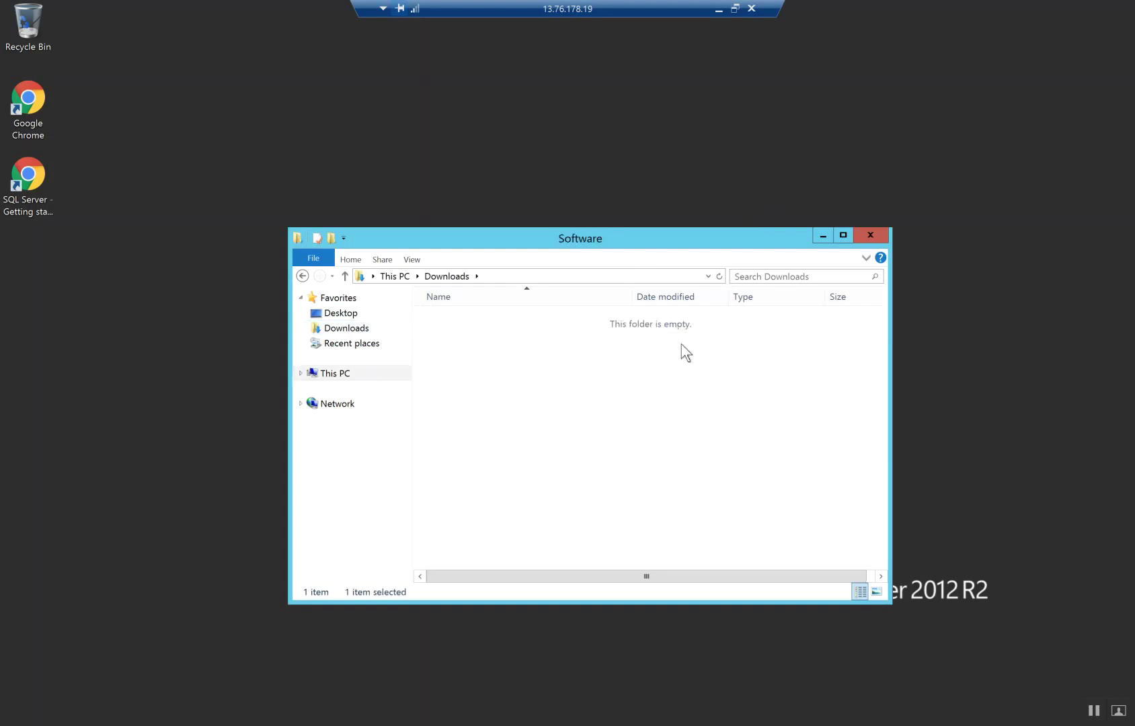
mouse_move(484, 392)
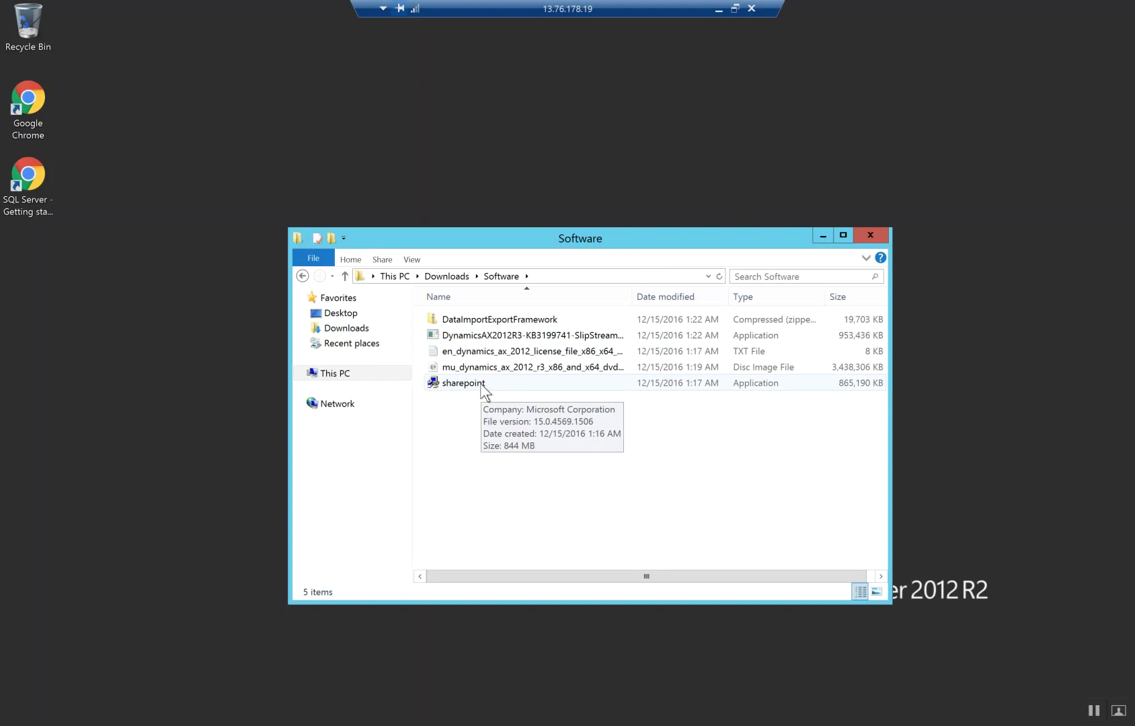
Run sharepoint.exe, dismiss the updates notice, and open setup with Microsoft HTML Application host
double_click(464, 383)
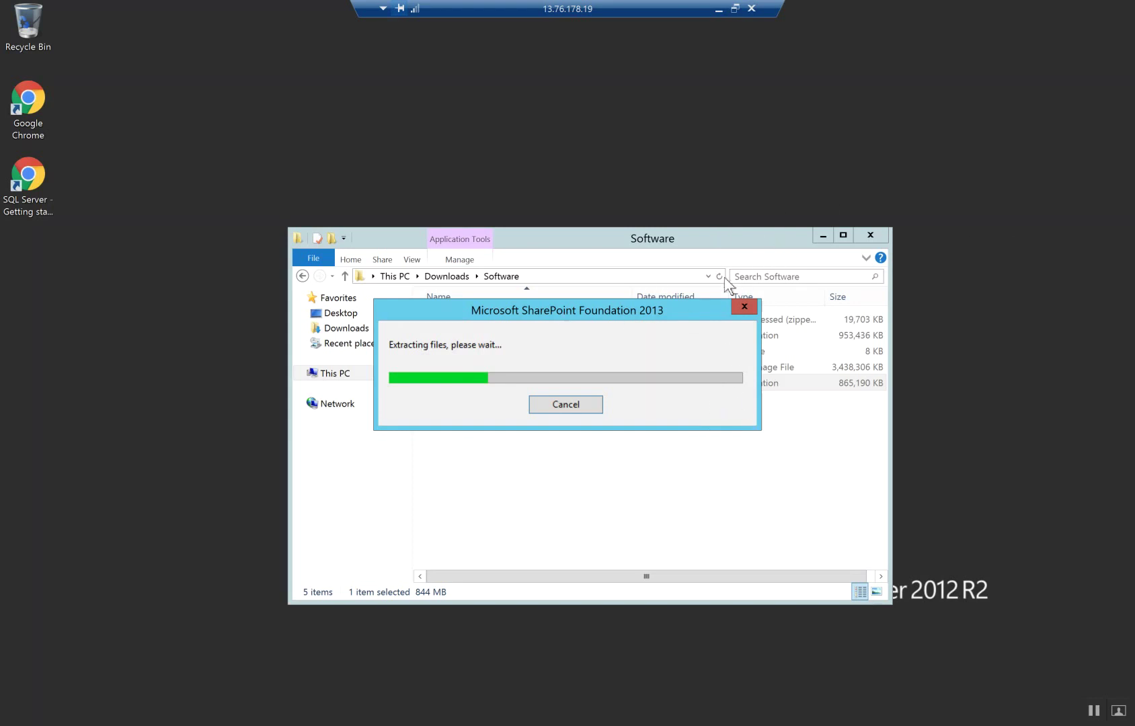
drag(667, 310, 702, 212)
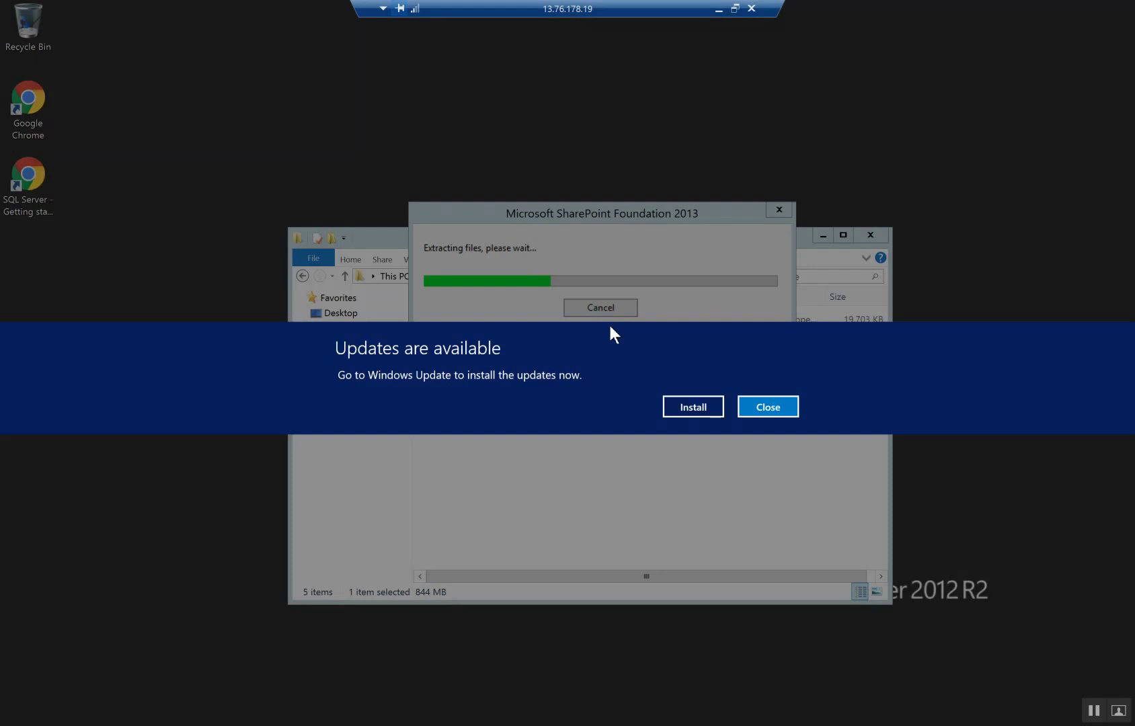
click(781, 405)
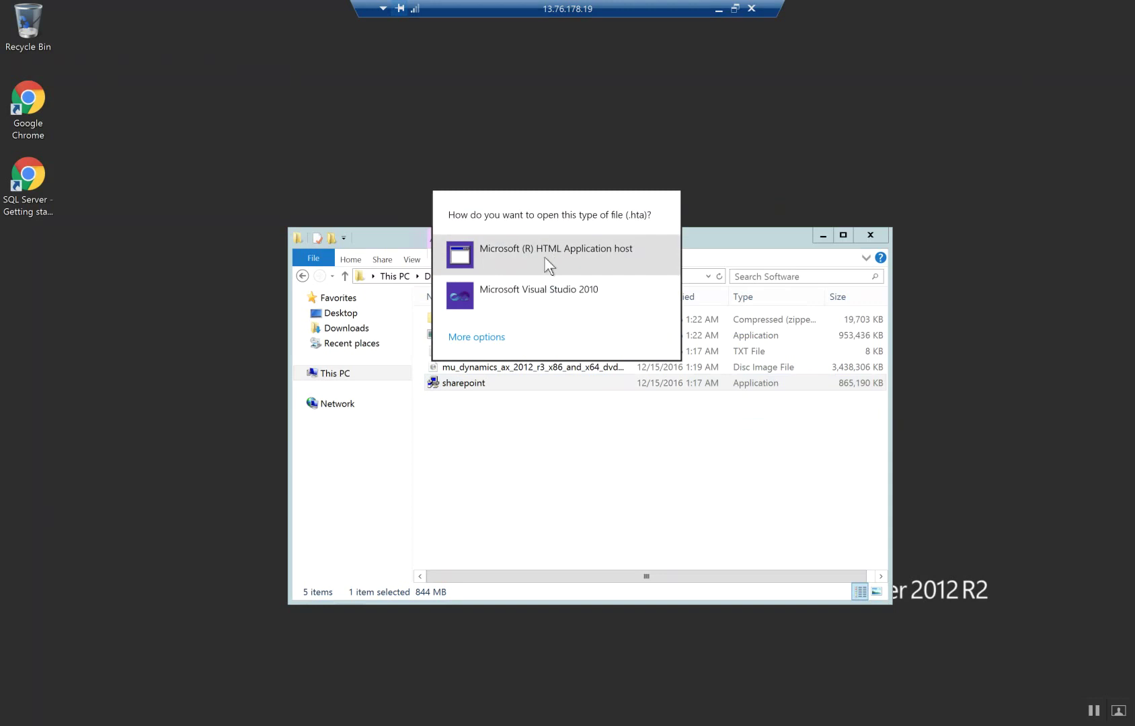
click(603, 248)
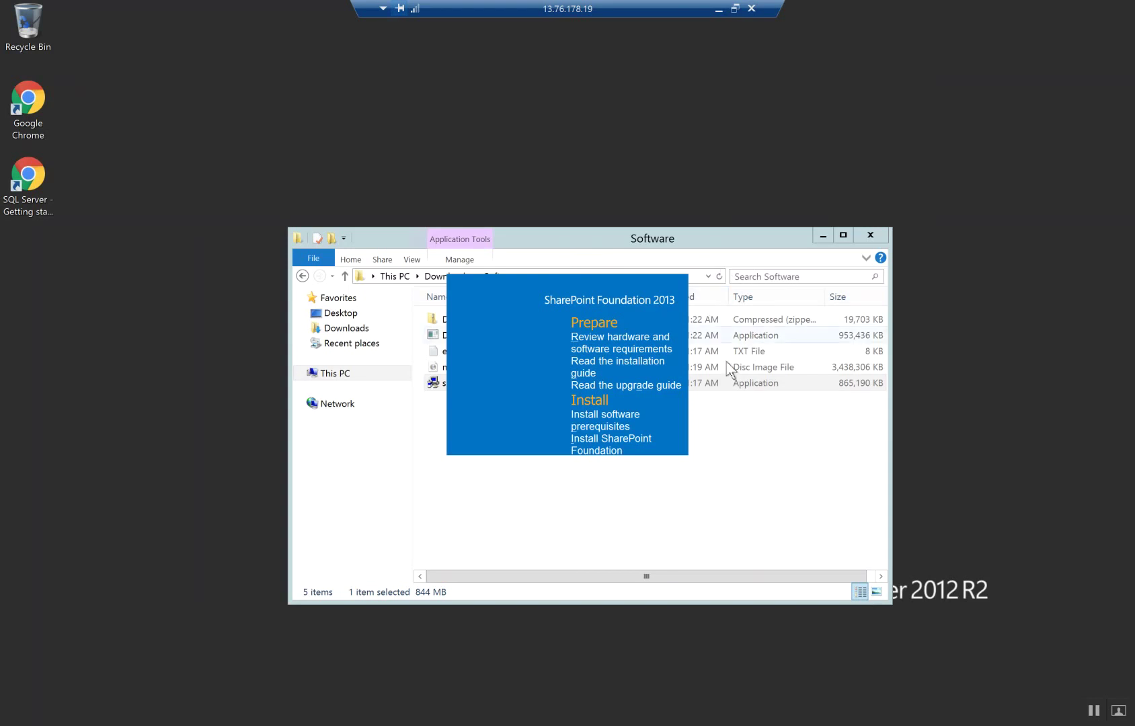
Start 'Install software prerequisites', accept the License Agreement terms, and begin installation
click(629, 425)
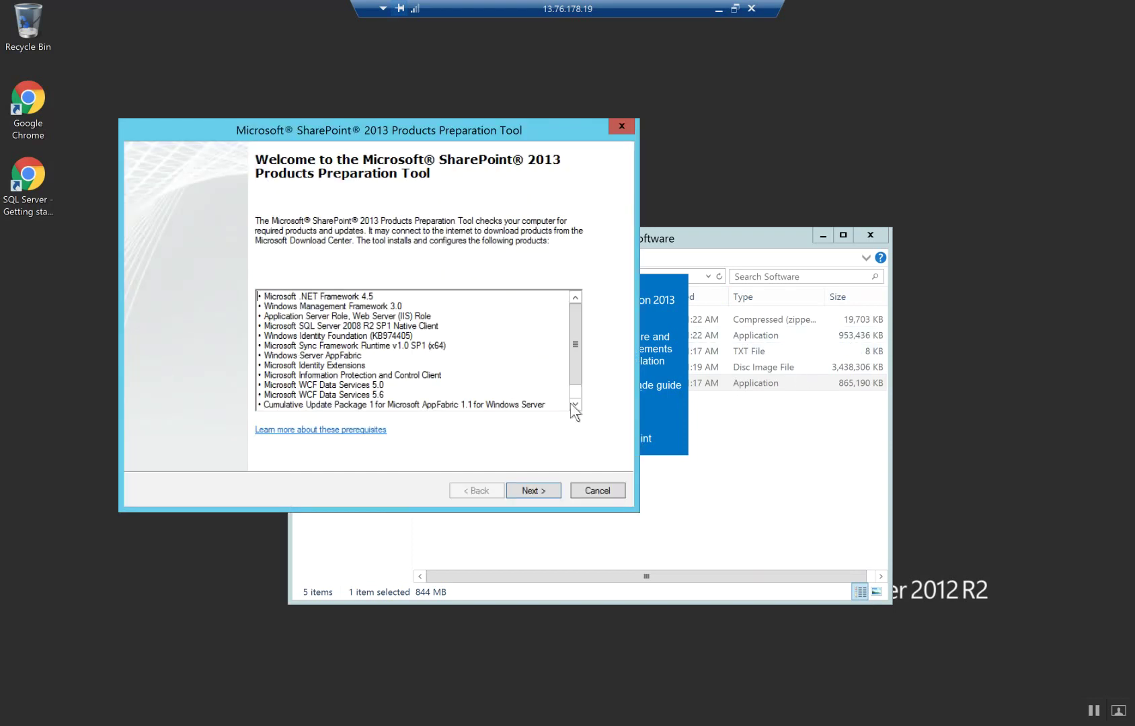
scroll(575, 376, down, 1)
scroll(575, 313, up, 1)
click(534, 490)
click(175, 456)
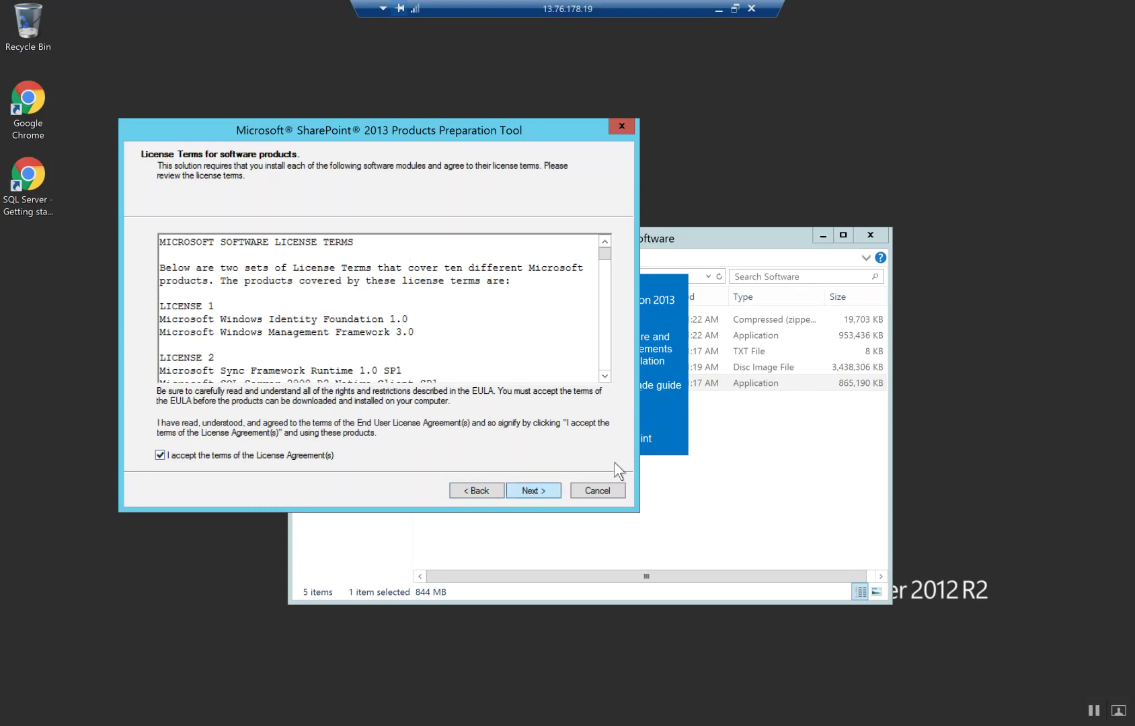
click(533, 490)
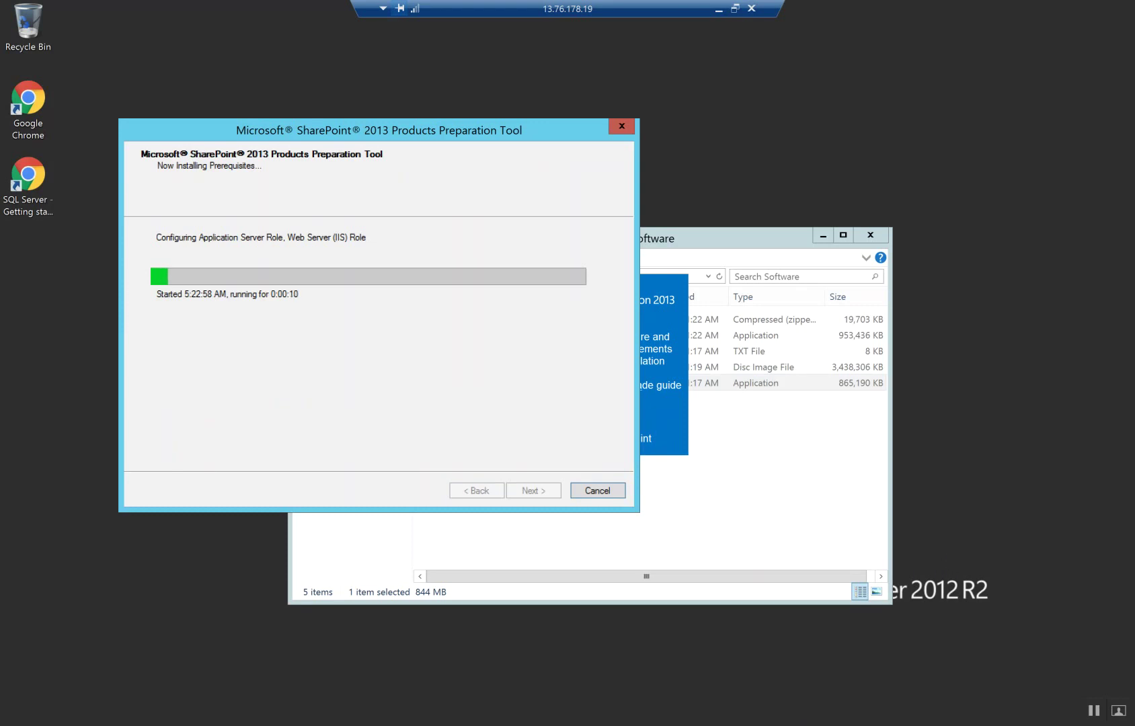
From the Action Center message, set Windows SmartScreen to 'Get administrator approval'
click(1050, 722)
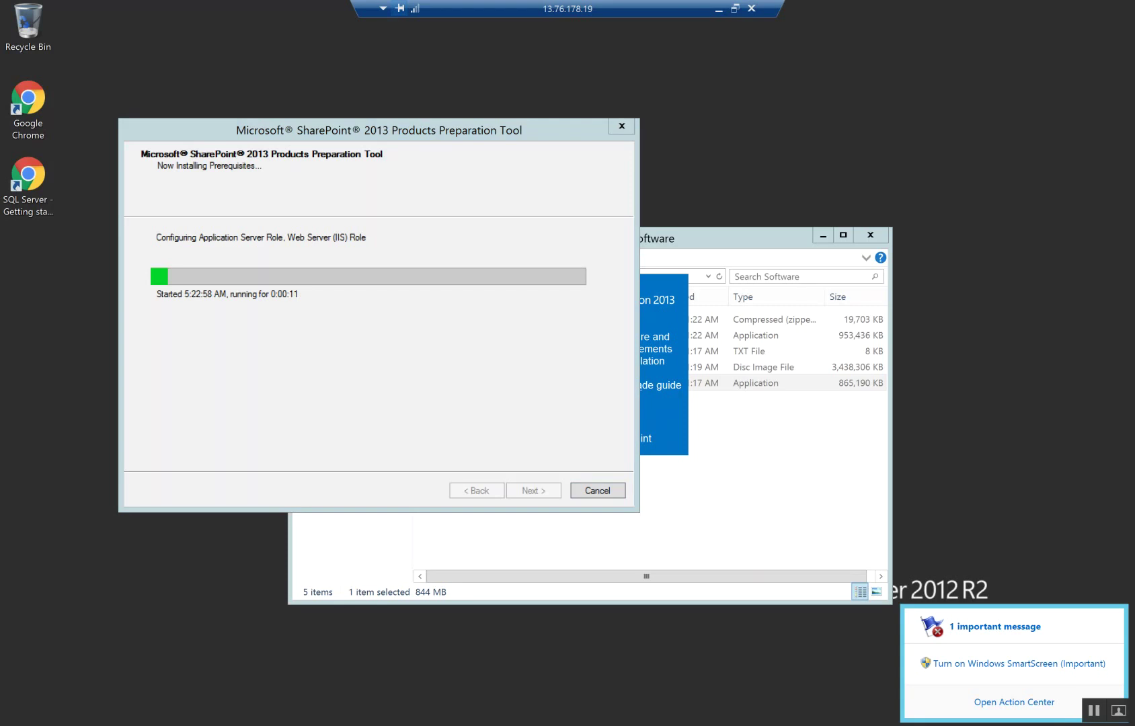
click(1029, 664)
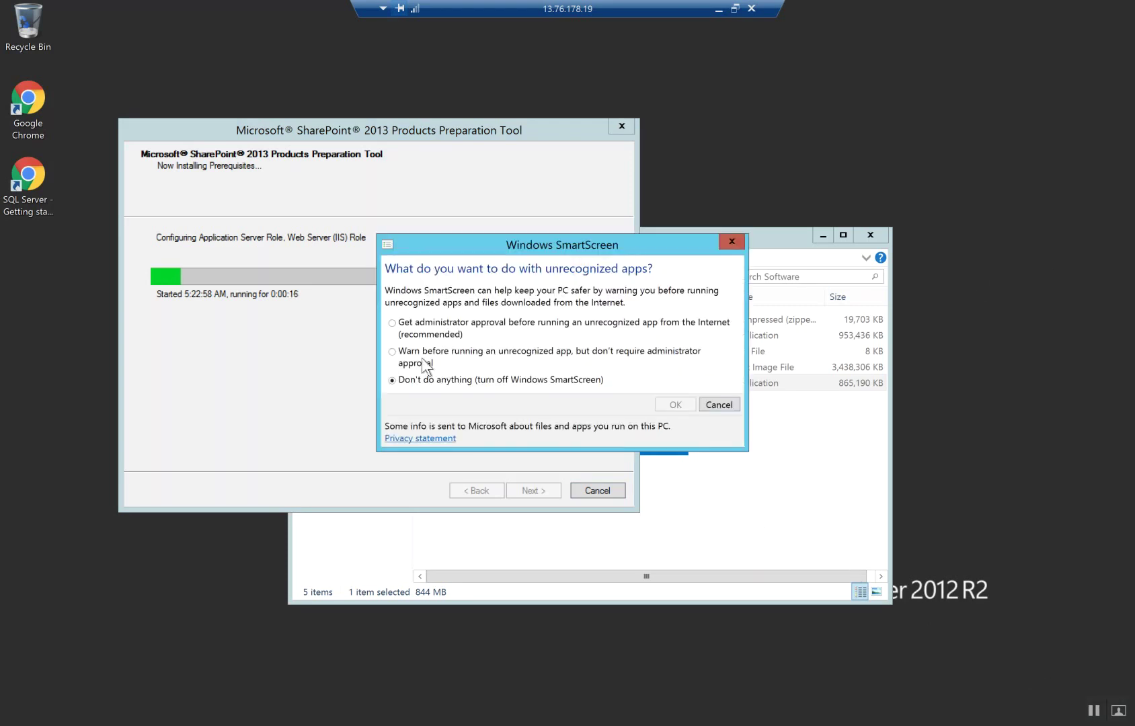
click(397, 325)
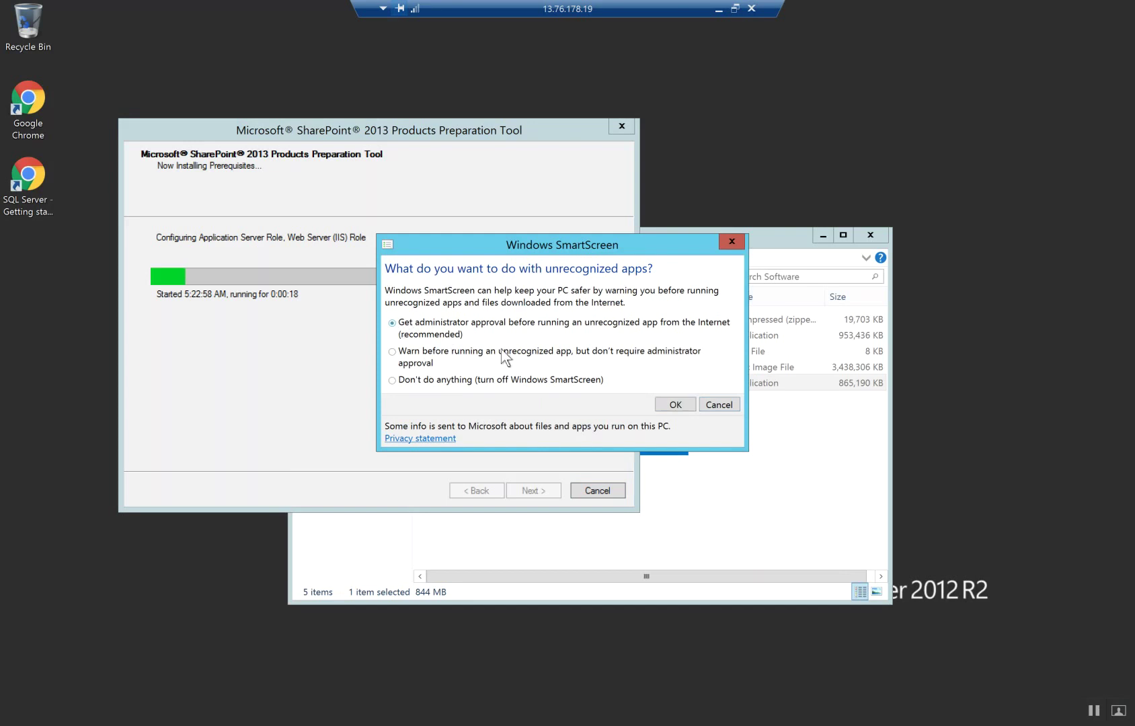
click(675, 404)
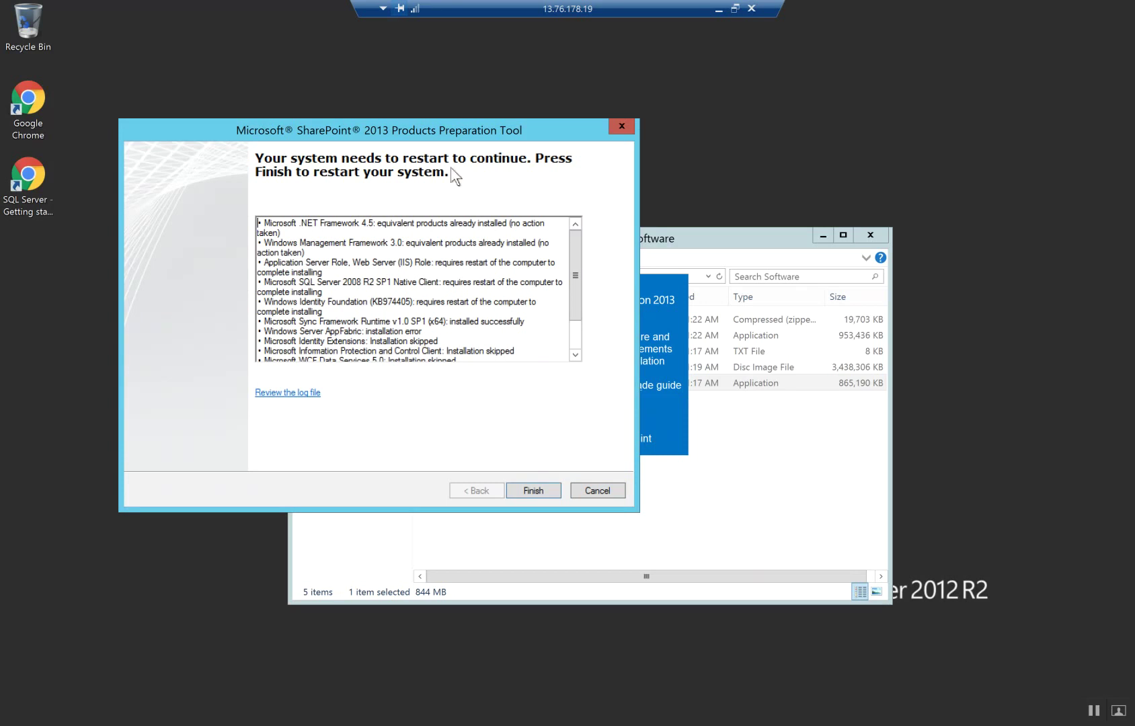
Finish the Preparation Tool so the server restarts
drag(453, 124, 474, 118)
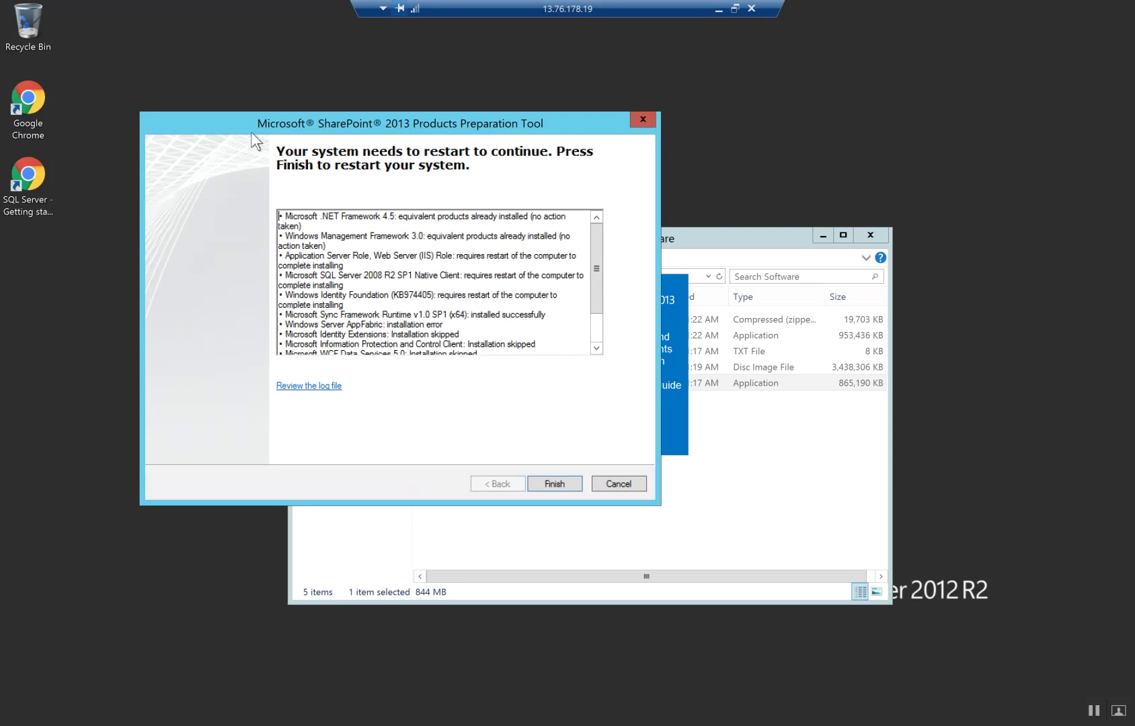
click(568, 481)
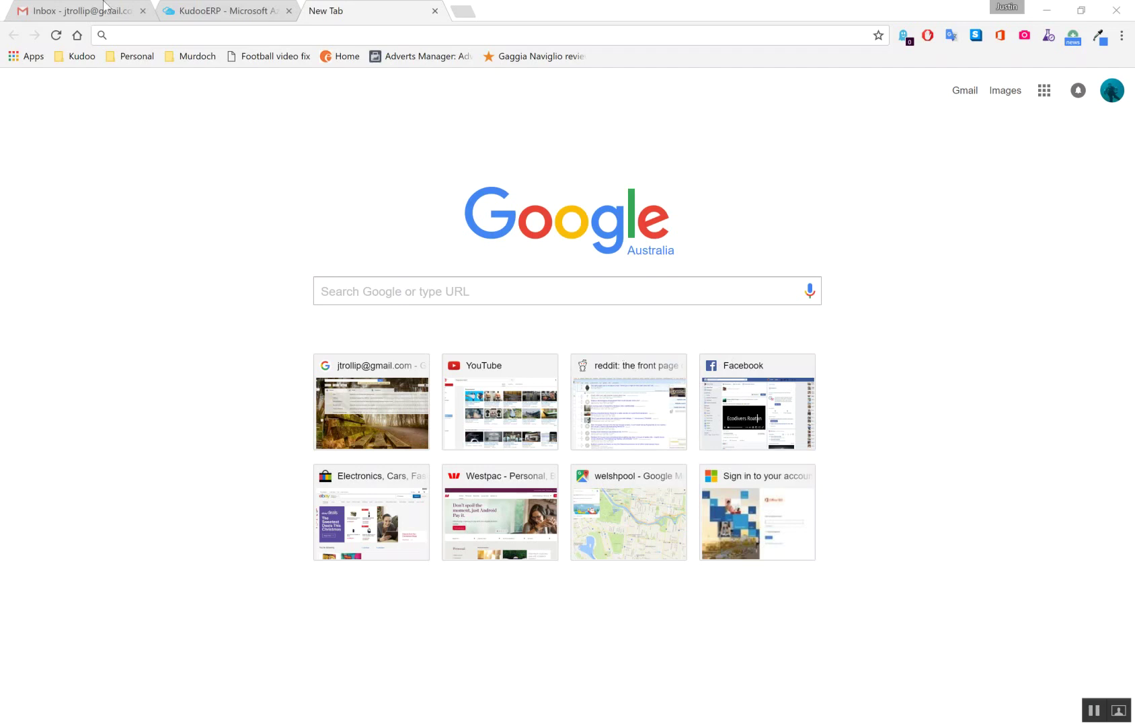
Review the KudooERP VM overview charts in the Azure portal, then bring up the Downloads folder
click(212, 10)
scroll(522, 420, down, 7)
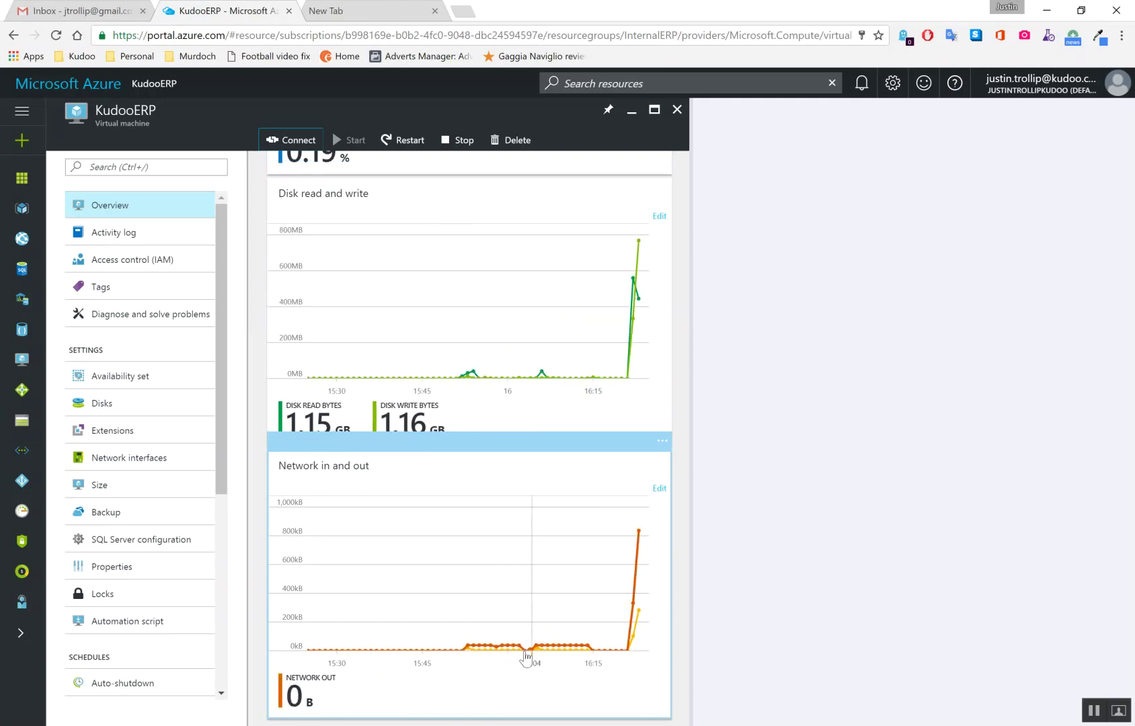
scroll(514, 578, up, 7)
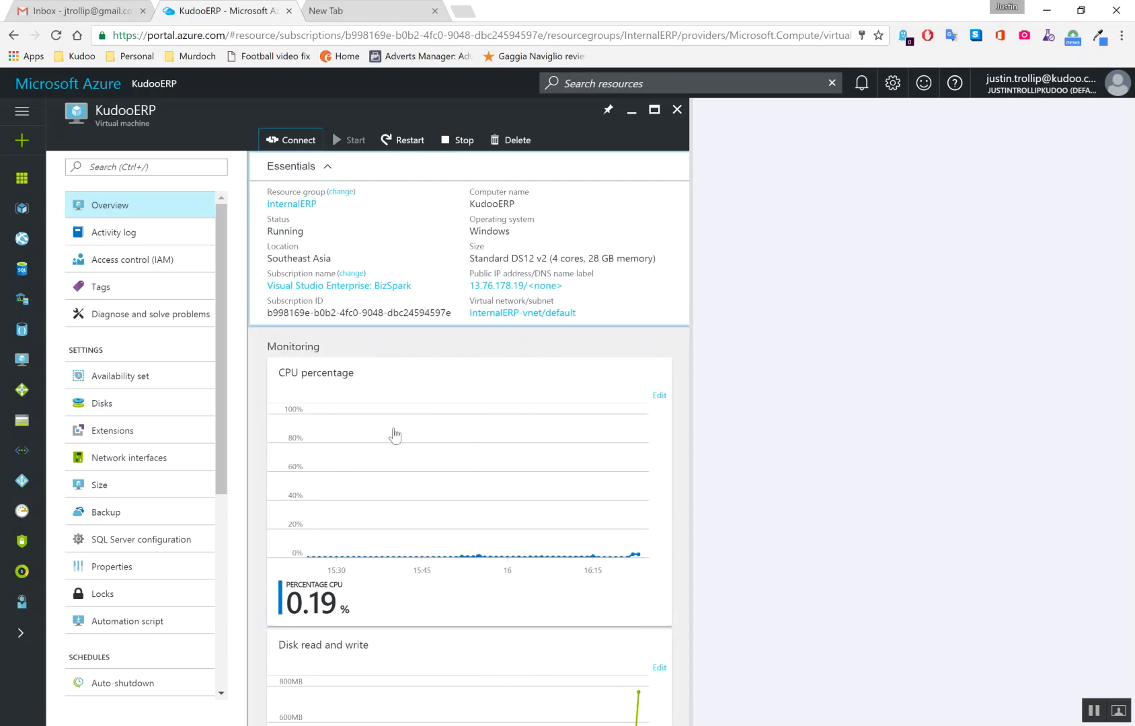
scroll(467, 404, down, 6)
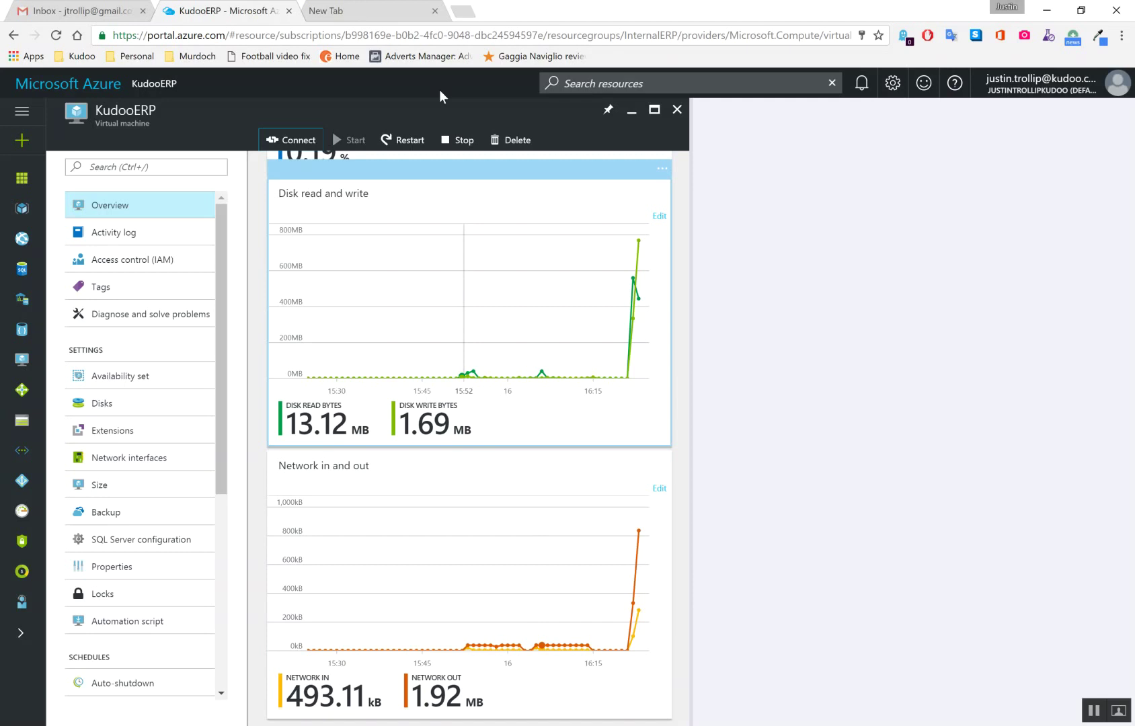
mouse_move(472, 271)
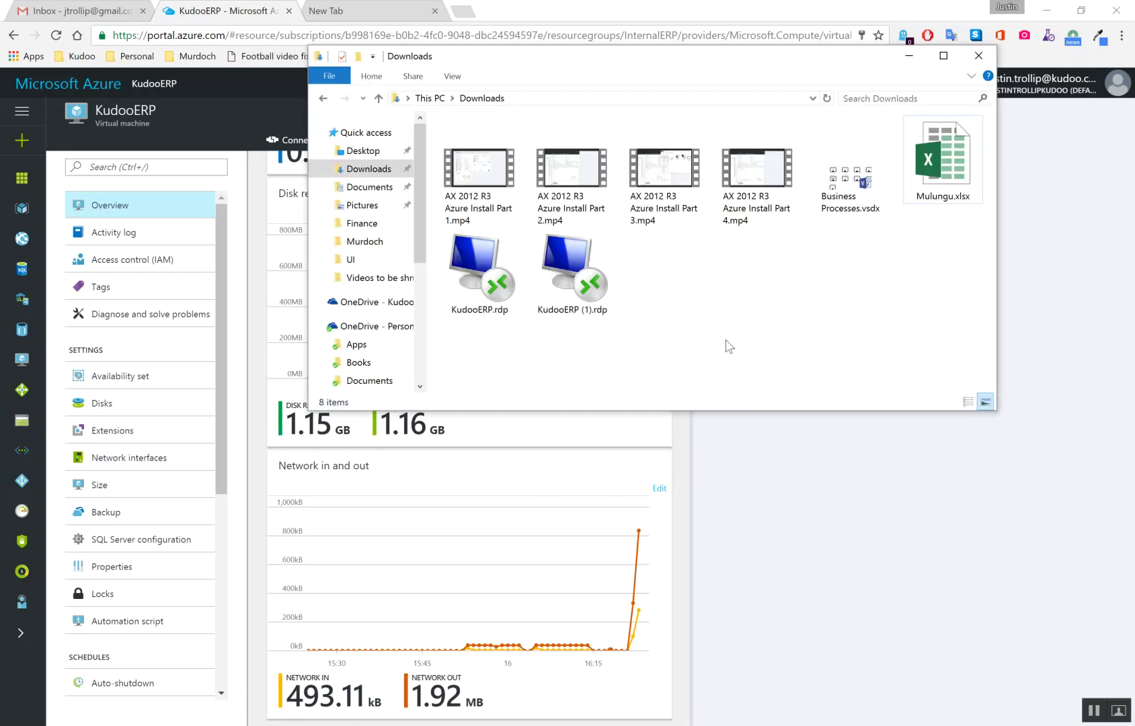
double_click(572, 272)
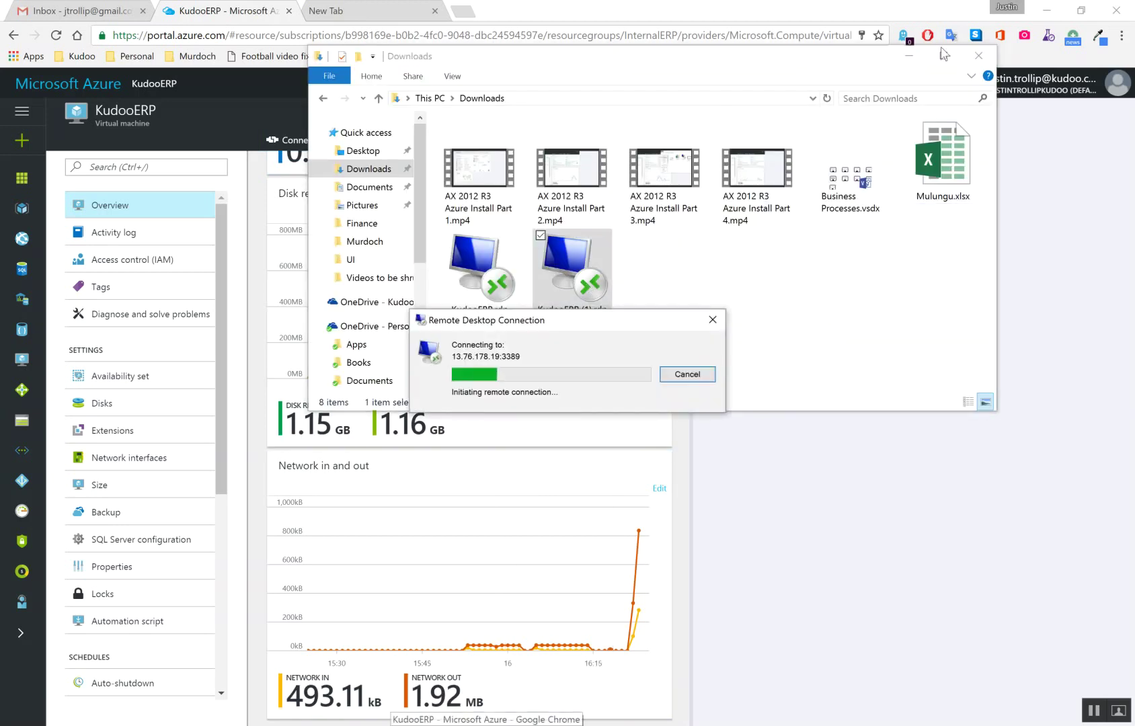
click(909, 56)
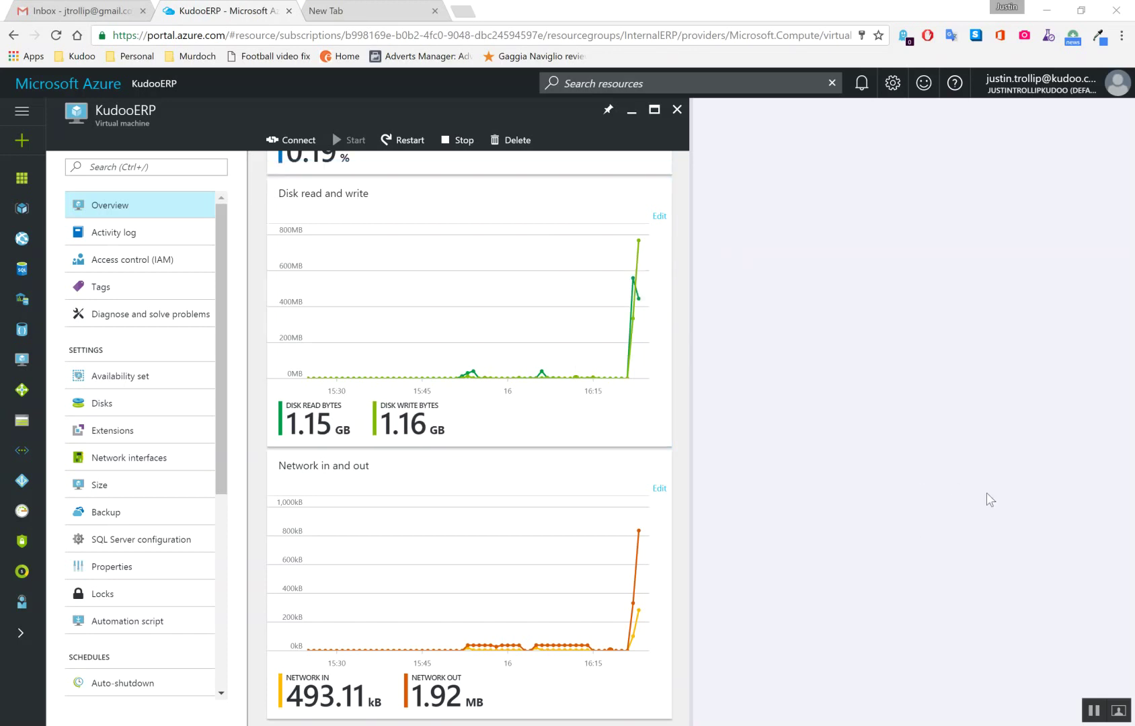
click(1118, 710)
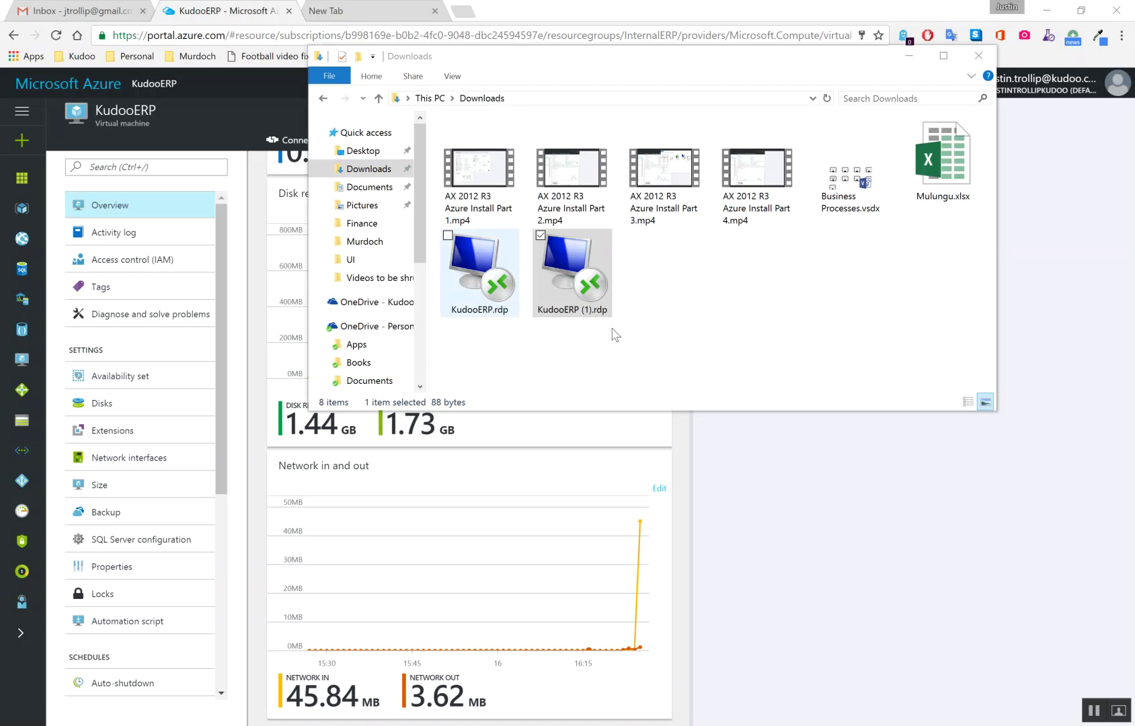
click(706, 328)
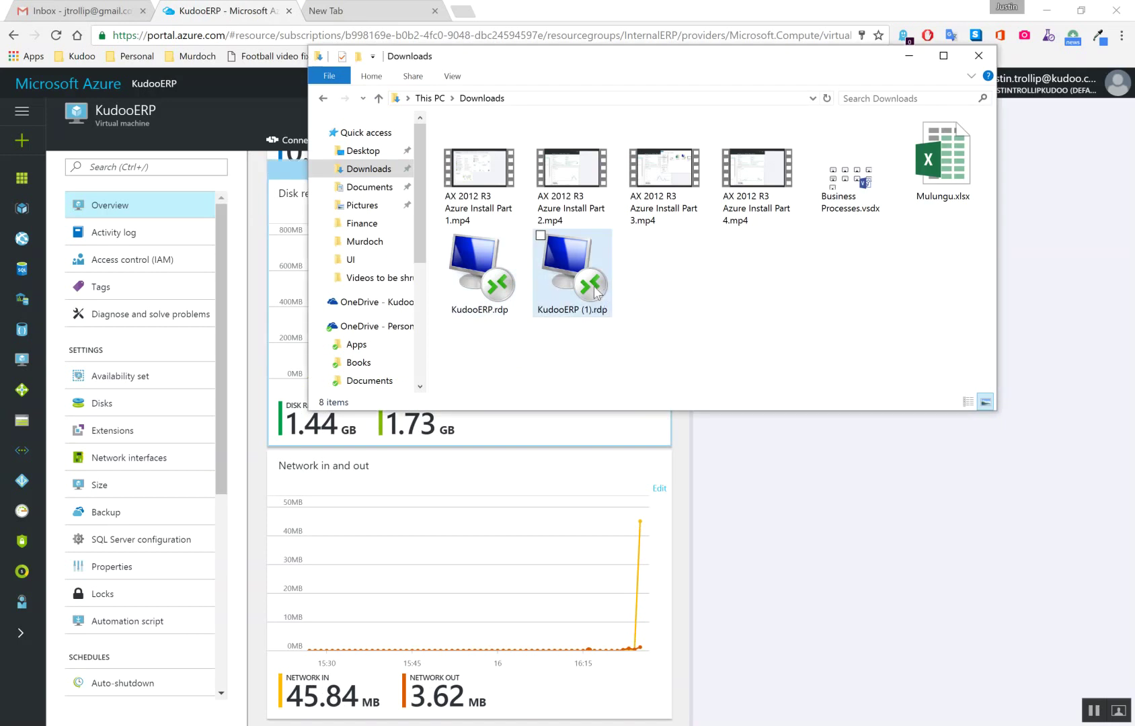
double_click(603, 288)
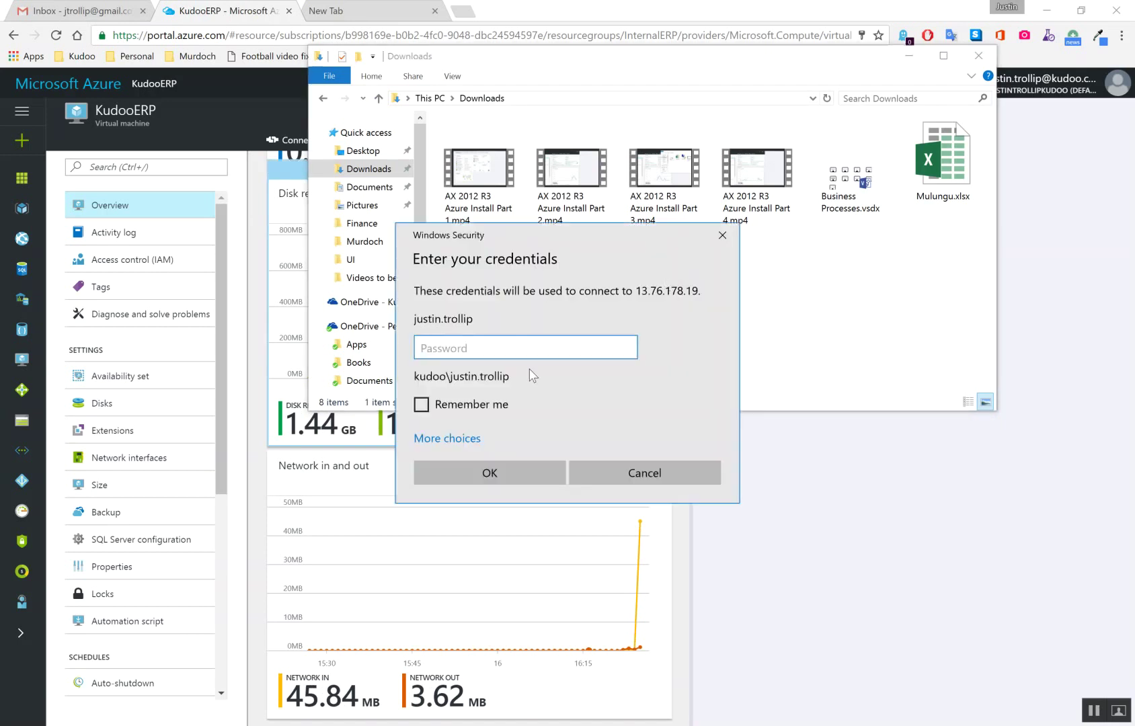
Enter the account password, remember the credentials, and connect to the Azure VM
text(••••••••••••)
click(421, 405)
click(486, 472)
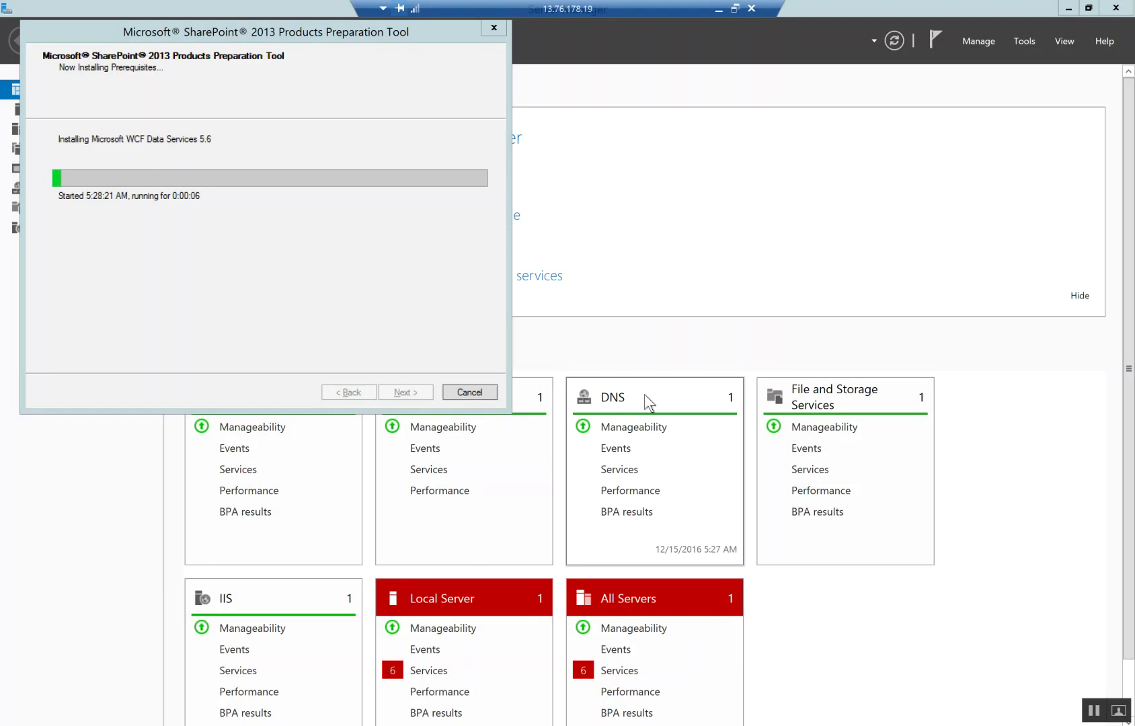
Move the Preparation Tool dialog slightly aside while prerequisites install
drag(272, 27, 301, 41)
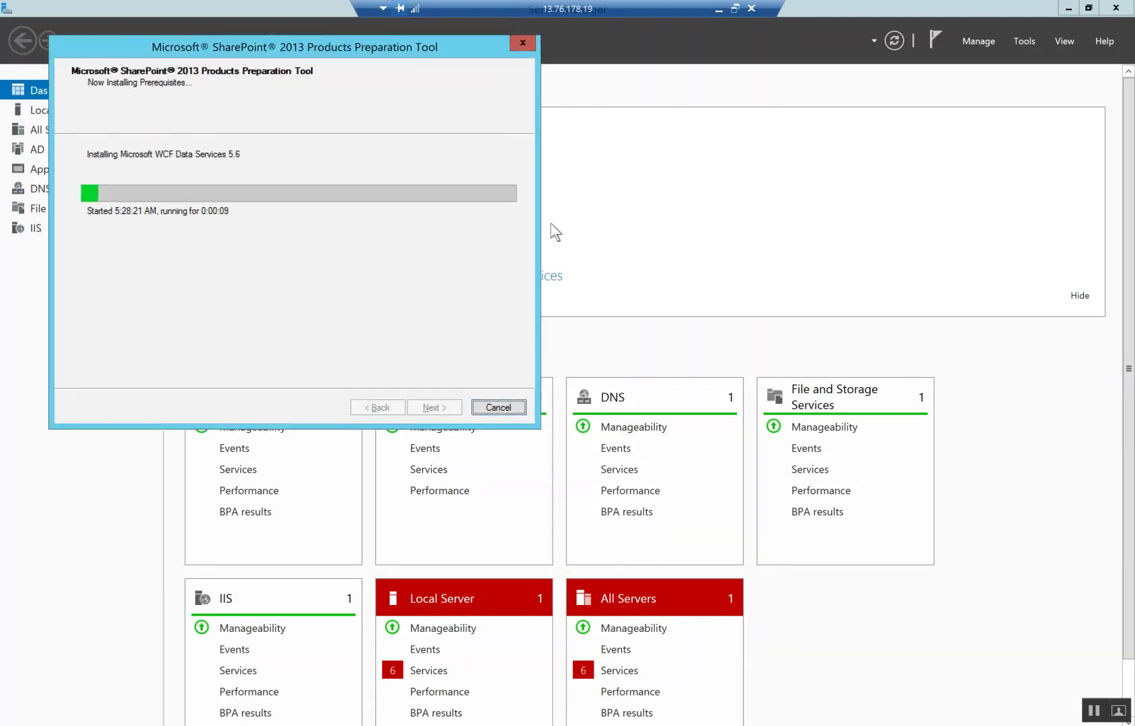
Close Server Manager and pin SQL Server 2014 Management Studio to the taskbar via search
click(1115, 8)
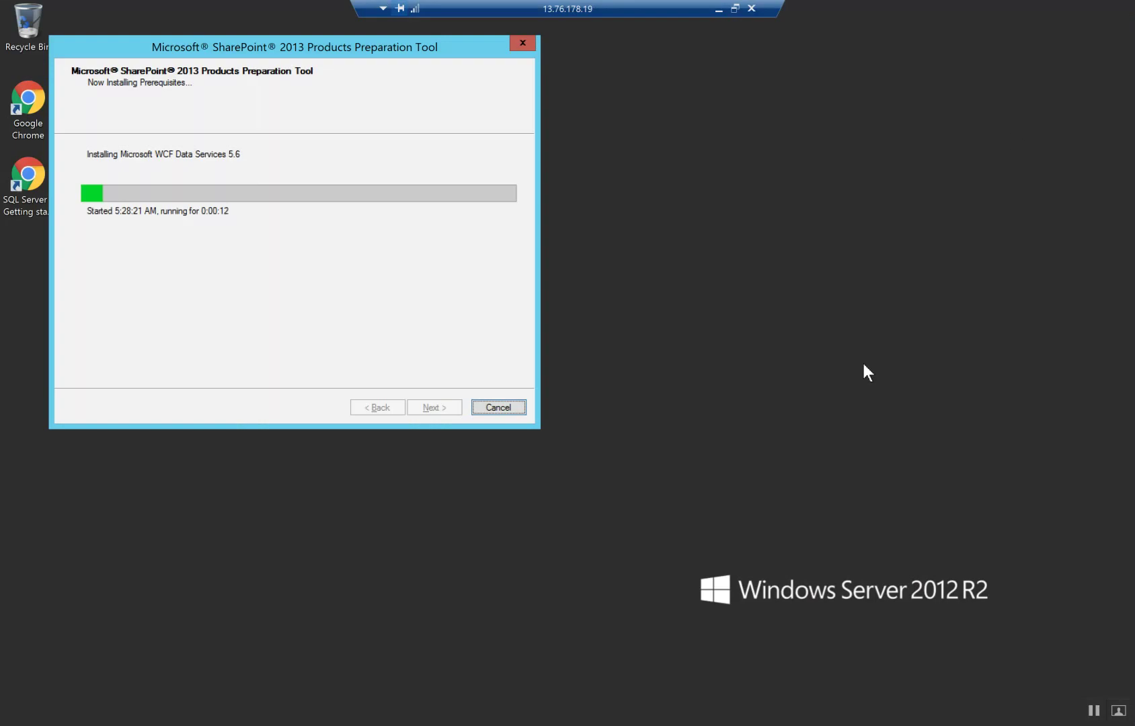
key(super+s)
text(server 2014 Management Studio)
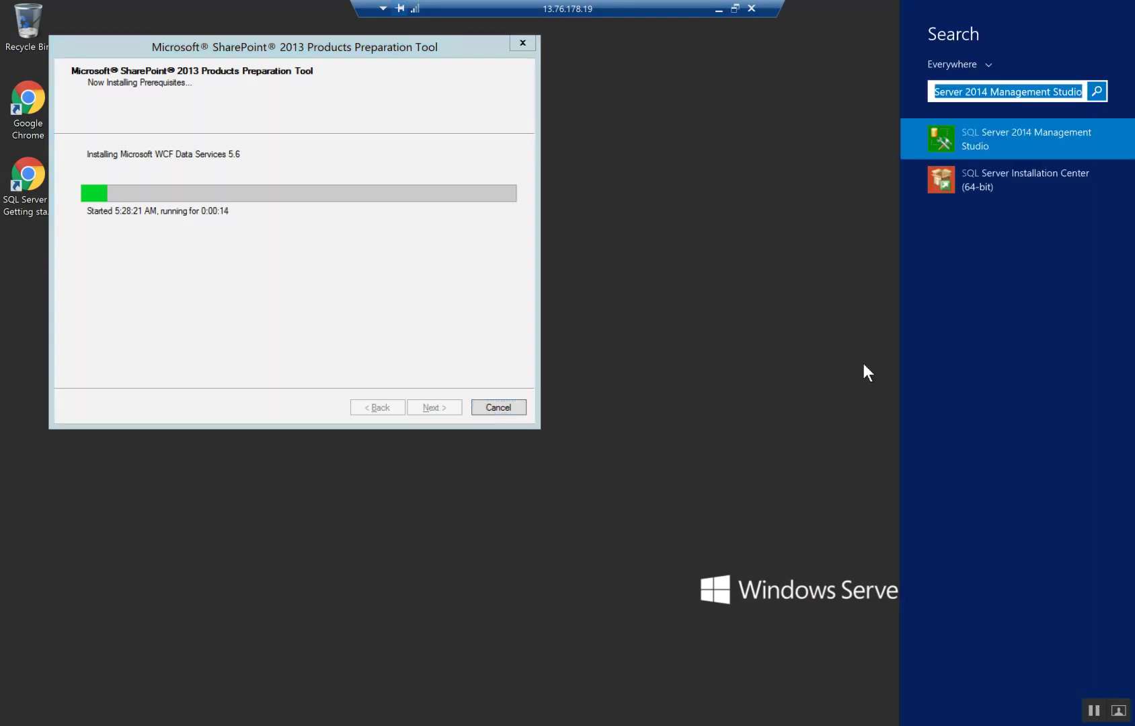
right_click(968, 125)
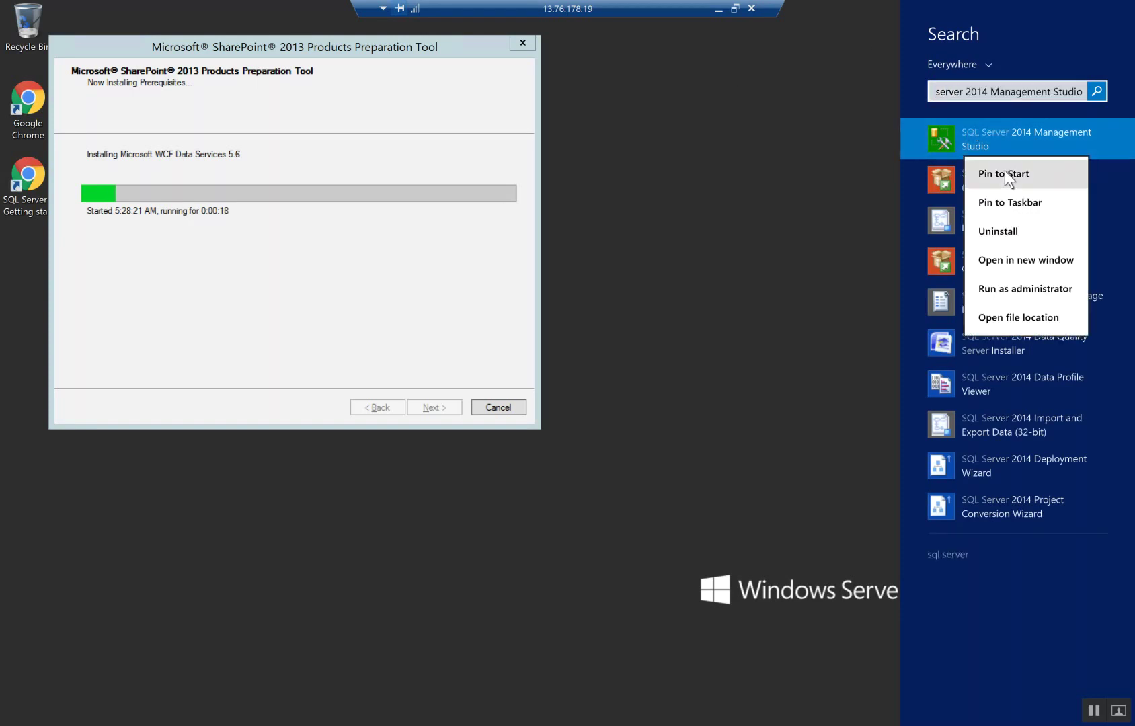
click(1006, 204)
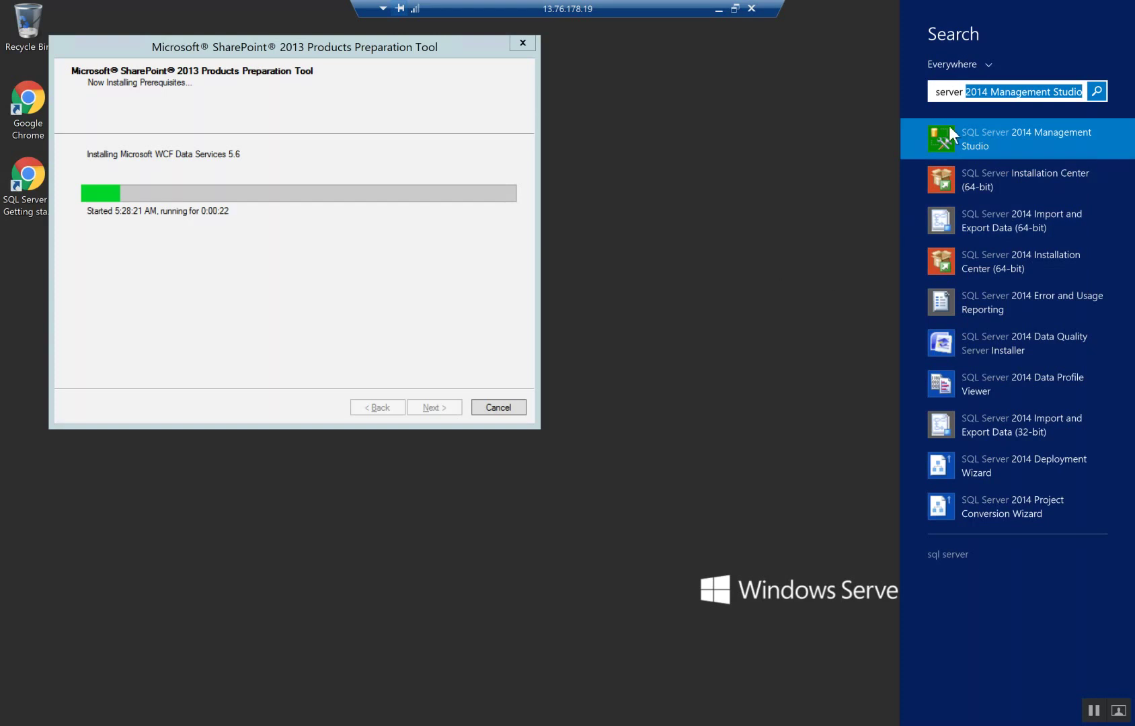
Search 'active' and view the pinning options for the Active Directory tools
key(BackSpace)
key(BackSpace)
key(BackSpace)
key(BackSpace)
key(BackSpace)
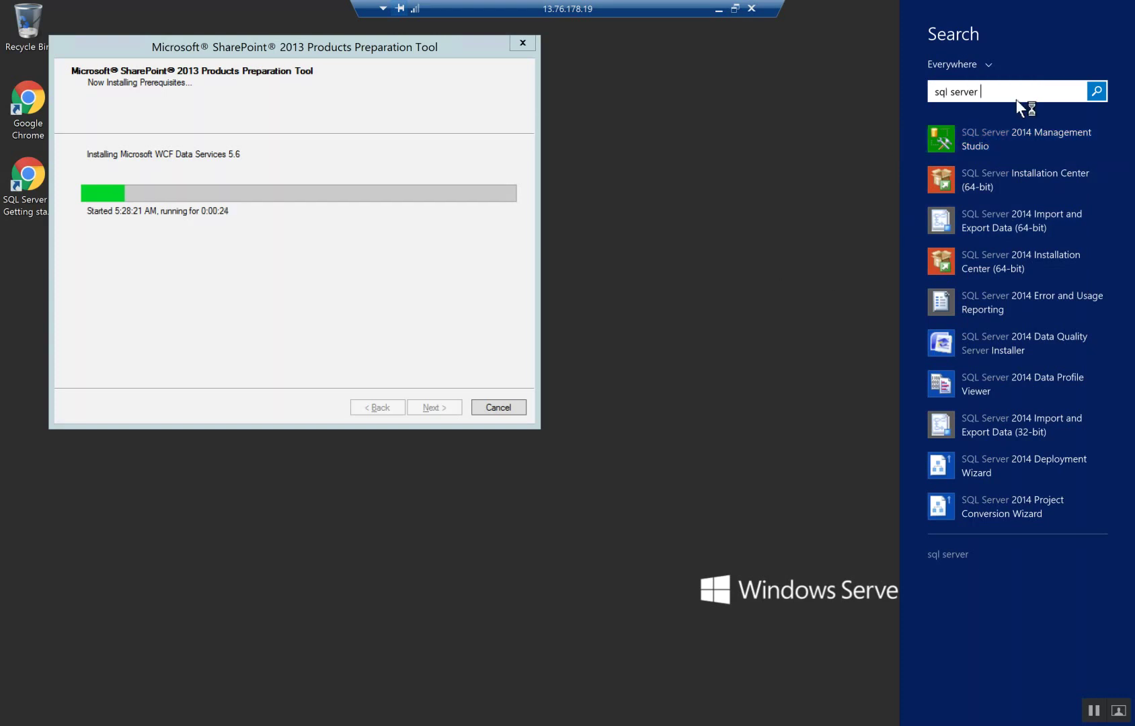
key(BackSpace)
key(BackSpace)
key(BackSpace)
key(BackSpace)
key(BackSpace)
key(BackSpace)
key(BackSpace)
text(active)
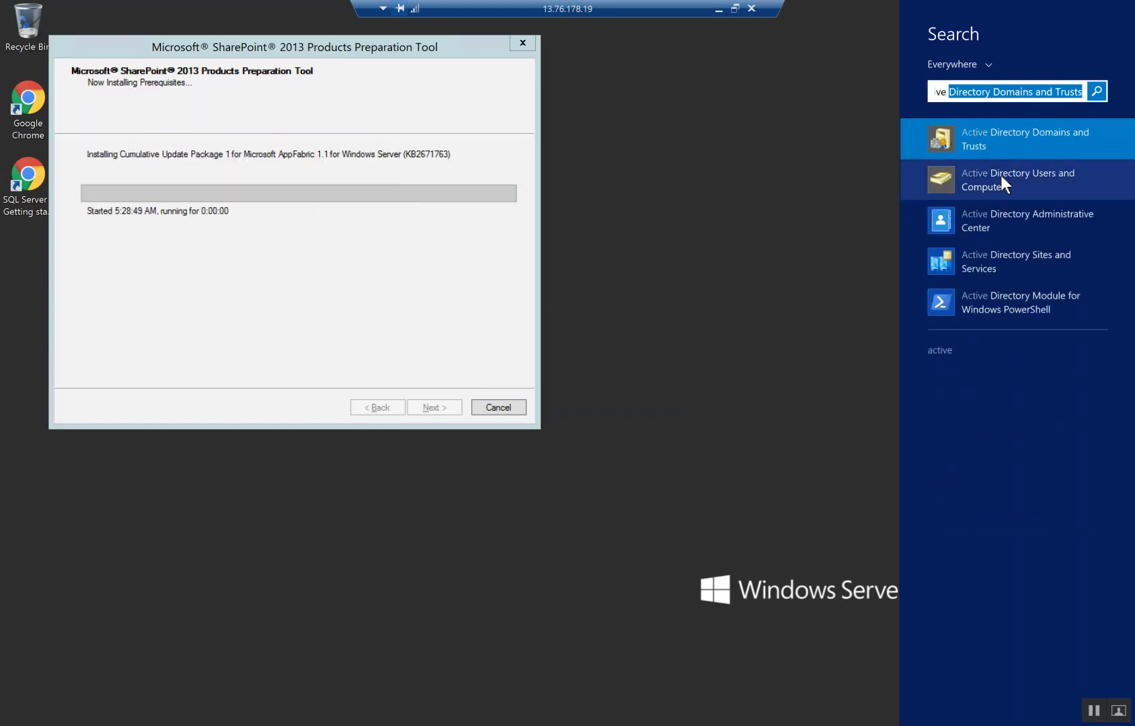
right_click(1002, 176)
key(Escape)
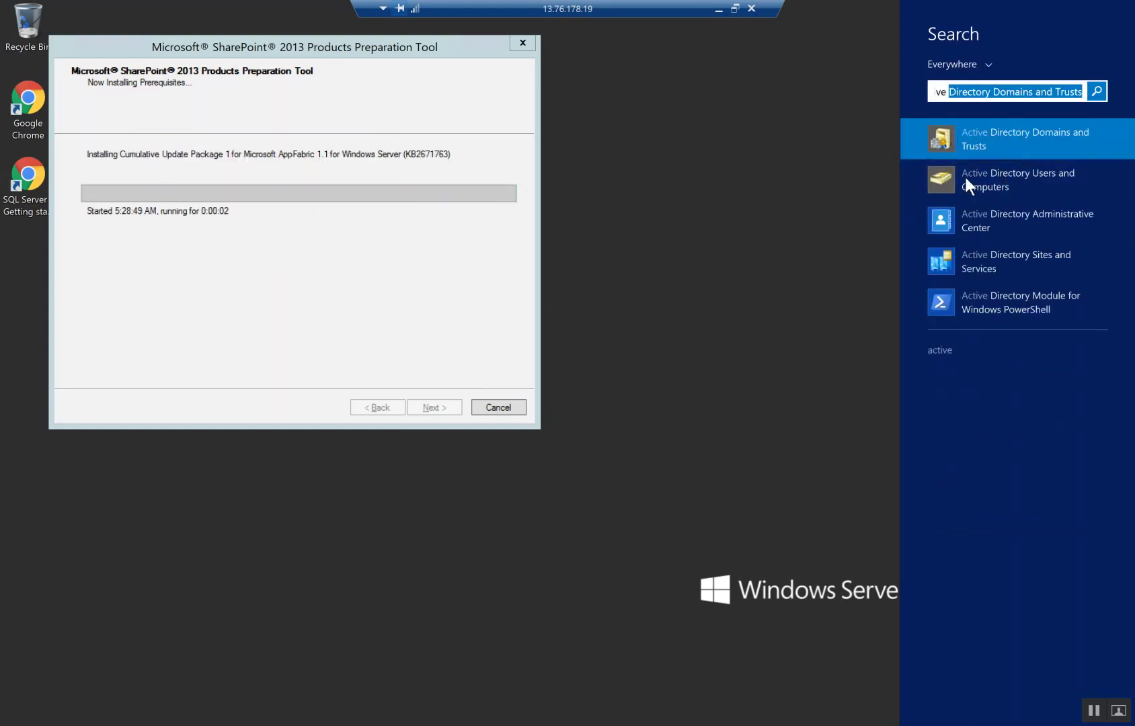
right_click(996, 181)
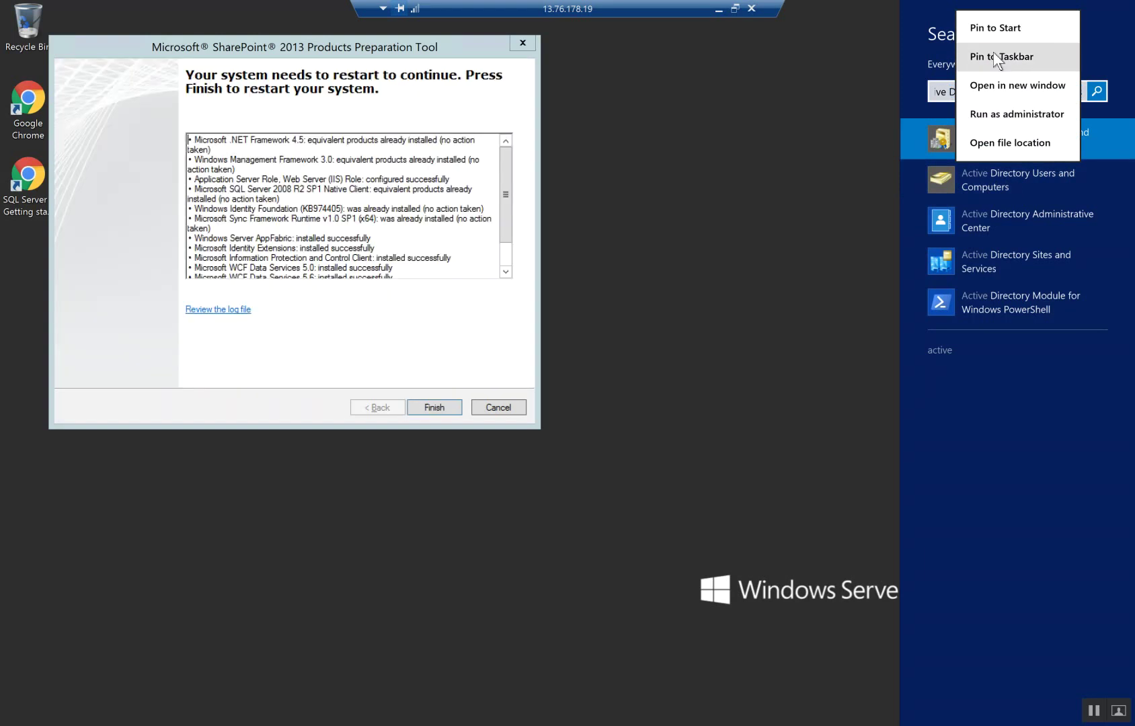
key(Escape)
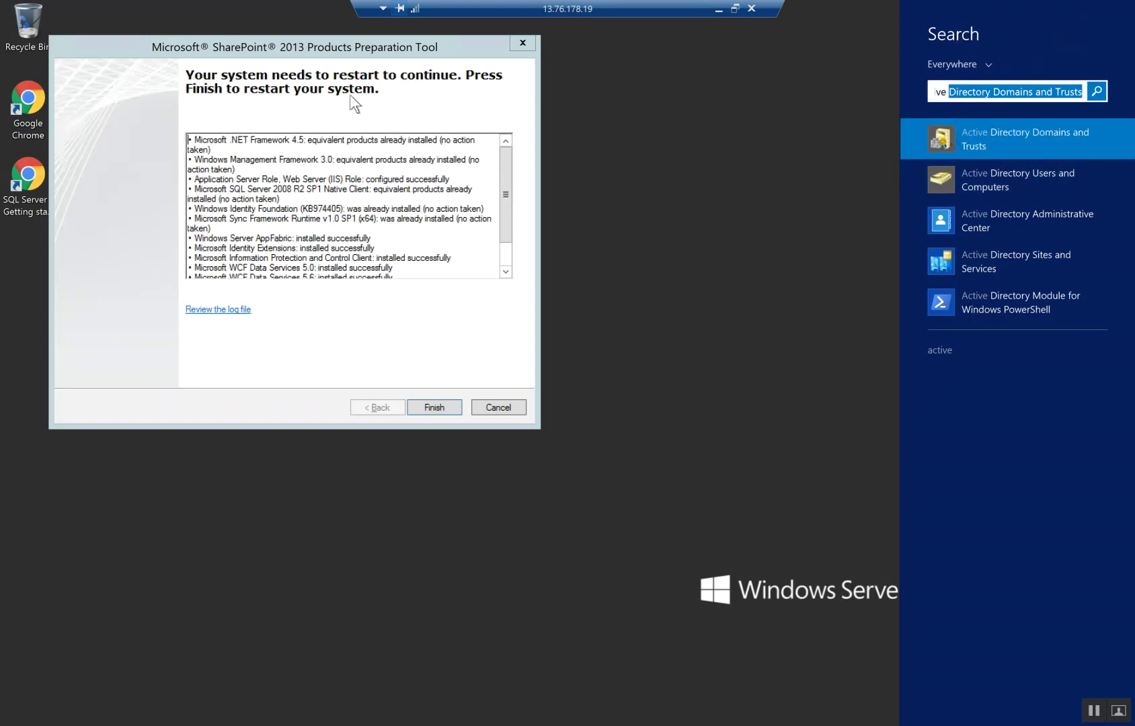
Finish the prerequisites to restart the VM, then reconnect with the account password
click(305, 93)
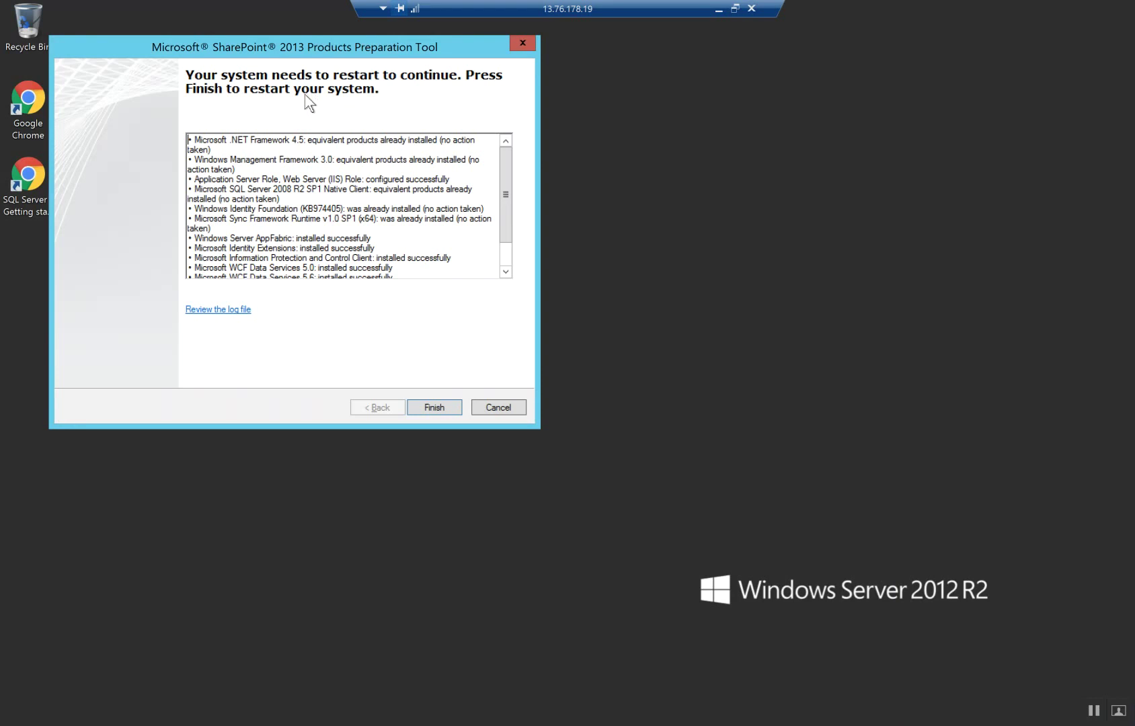
click(442, 410)
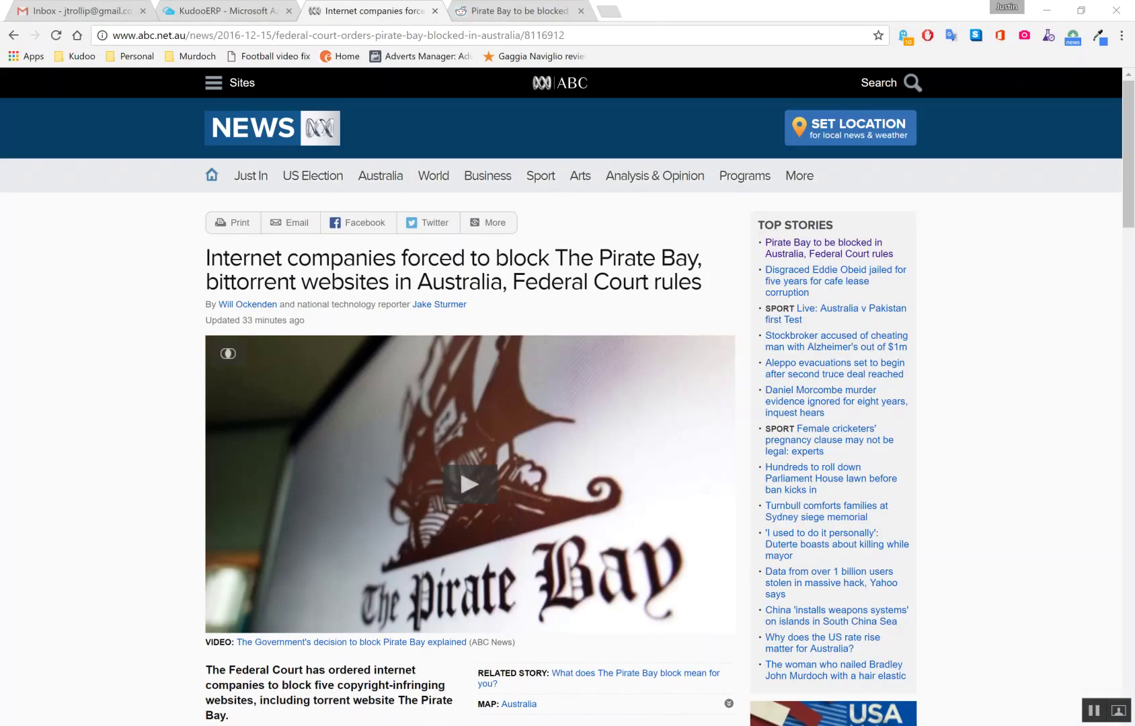
key(alt+Tab)
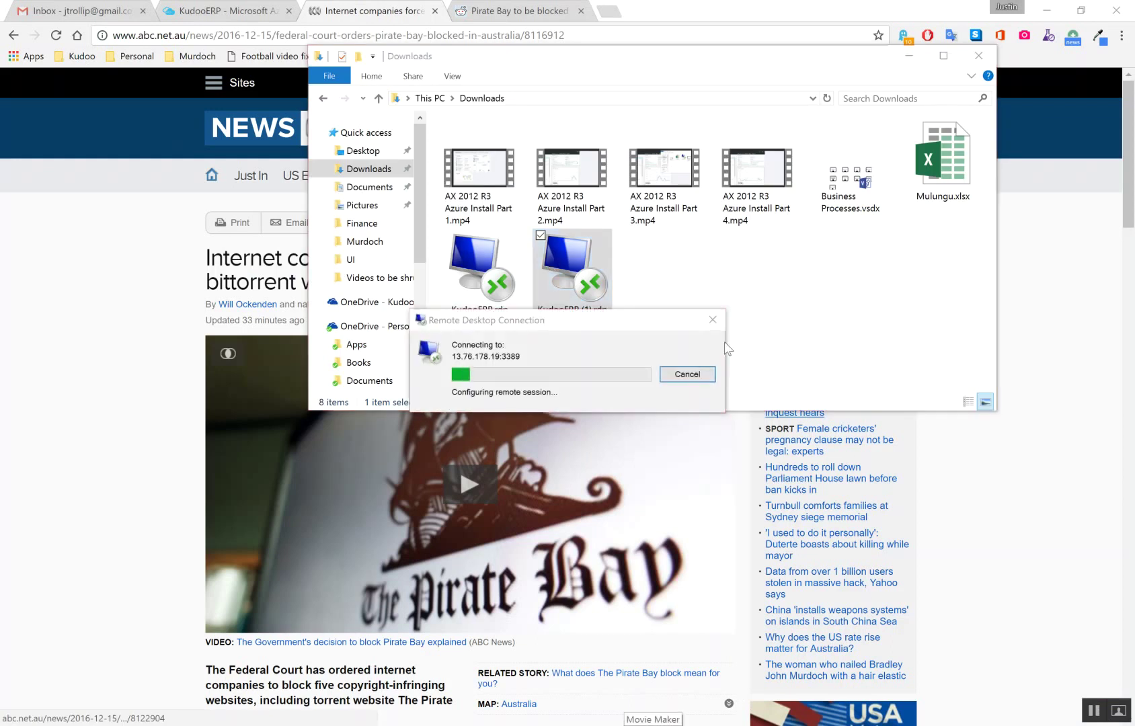
text(**********)
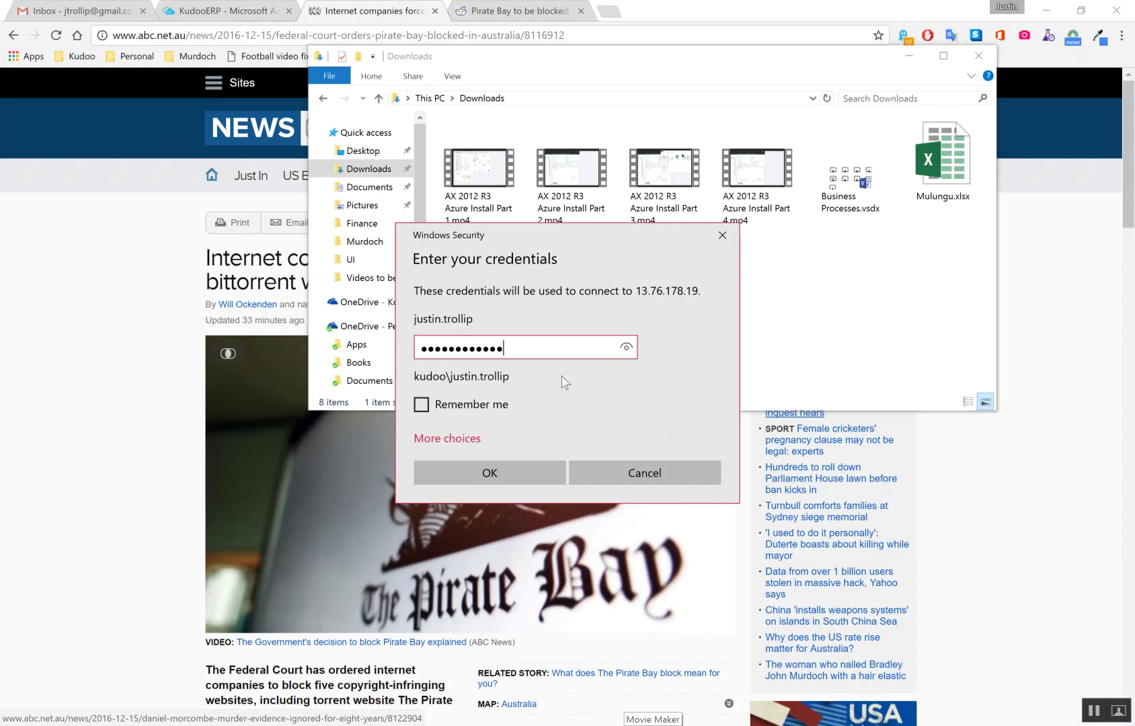
click(494, 471)
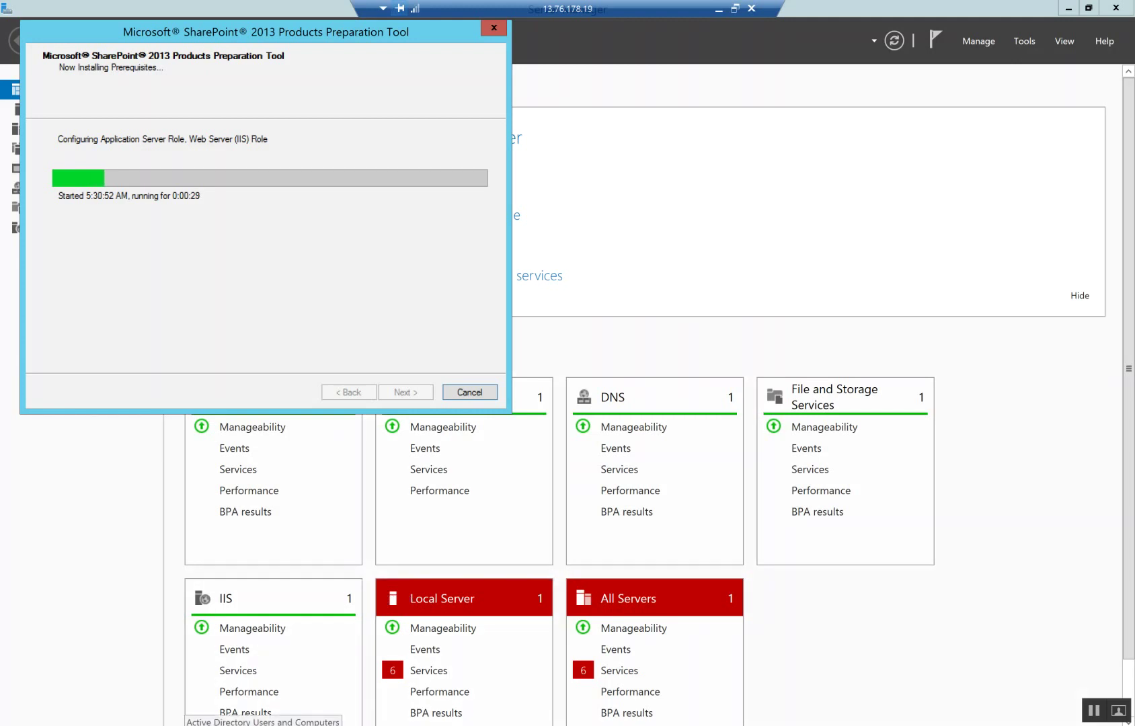
Launch Active Directory Users and Computers from the taskbar once the Preparation Tool completes
click(262, 724)
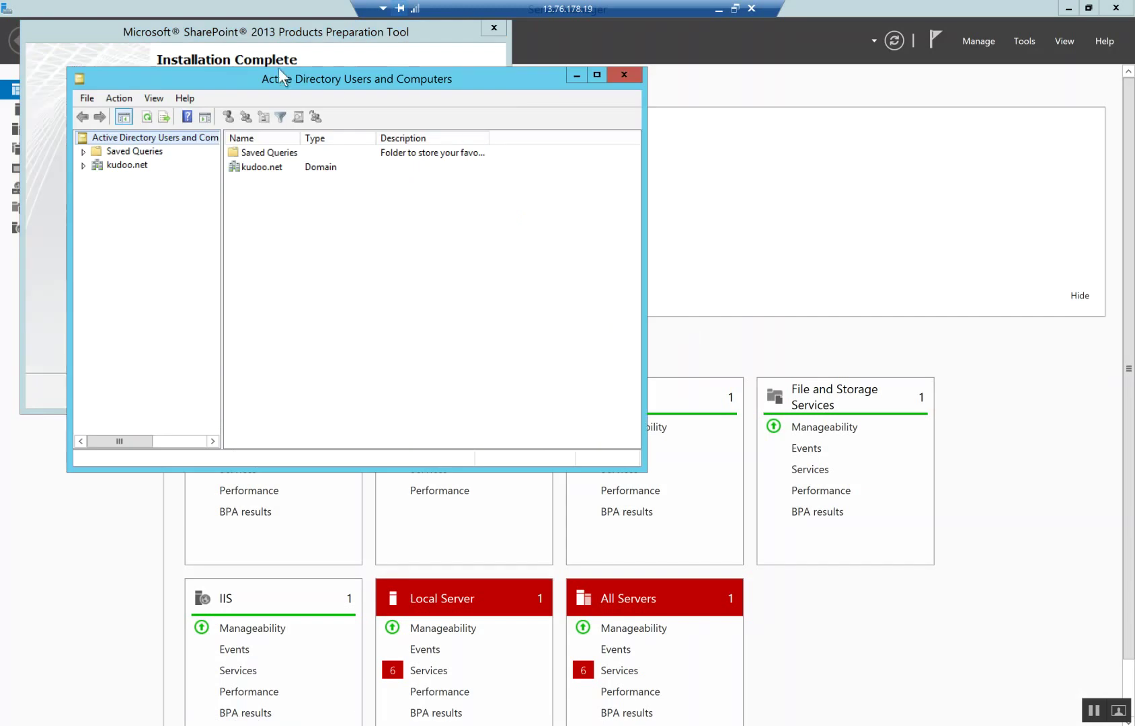
Close the completed SharePoint 2013 Products Preparation Tool
drag(332, 79, 818, 187)
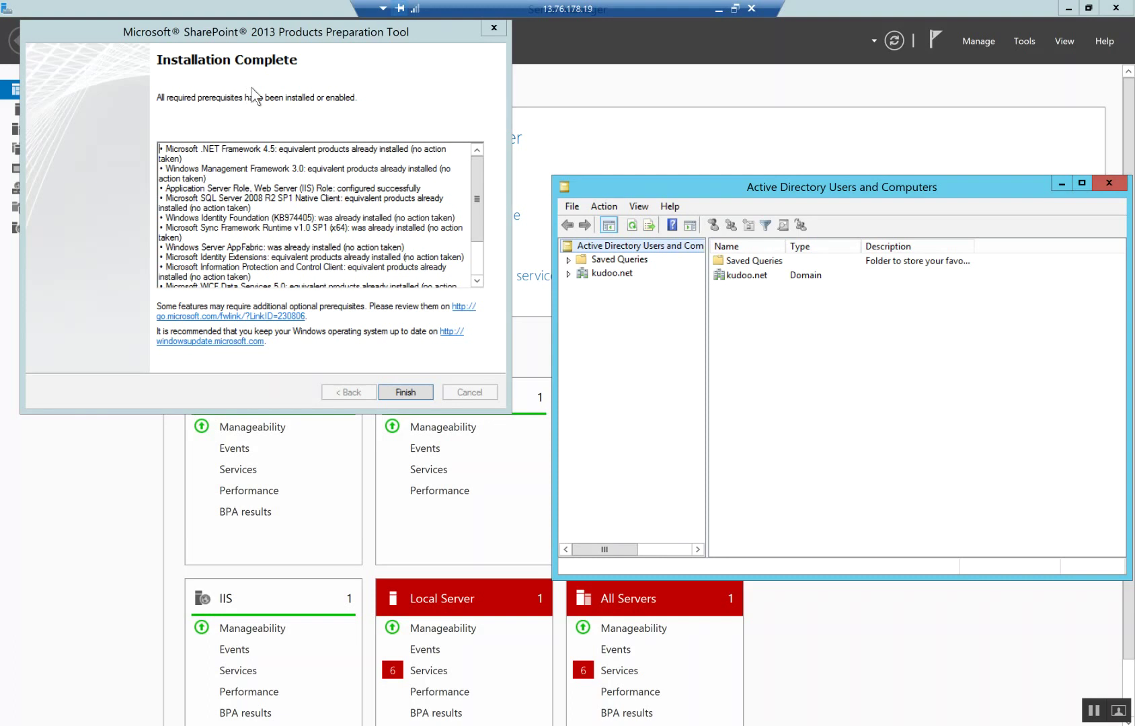
click(407, 392)
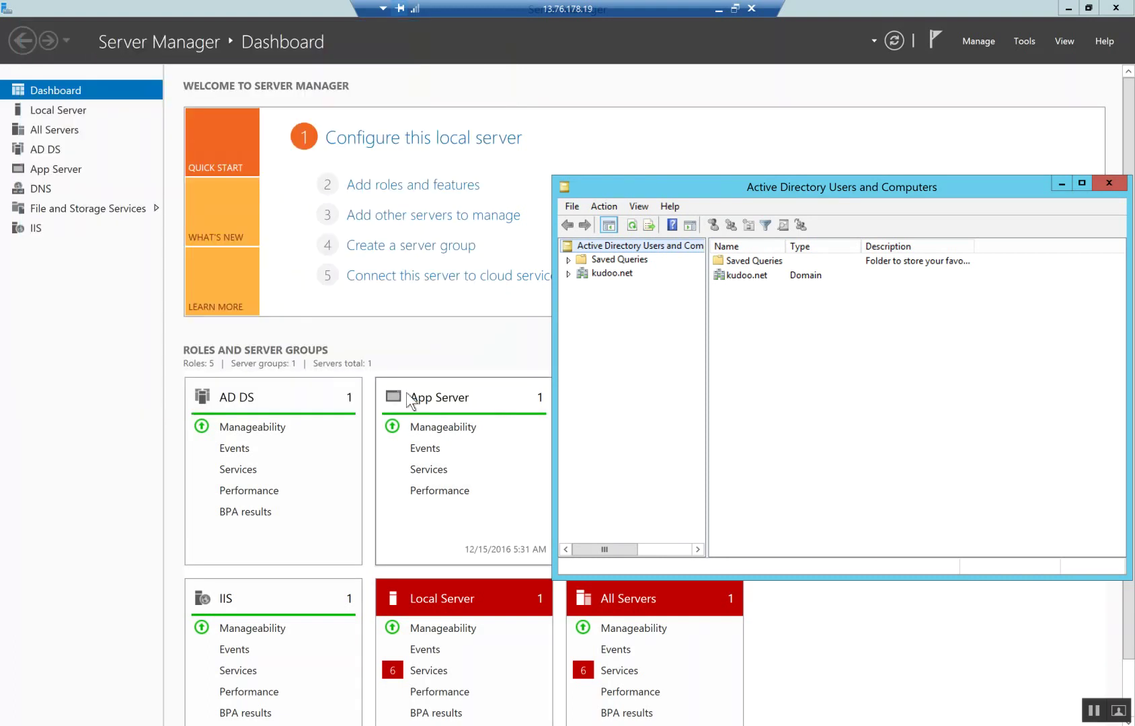
drag(706, 187, 539, 169)
Create an organizational unit named 'AX Service Accounts' under kudoo.net
click(443, 256)
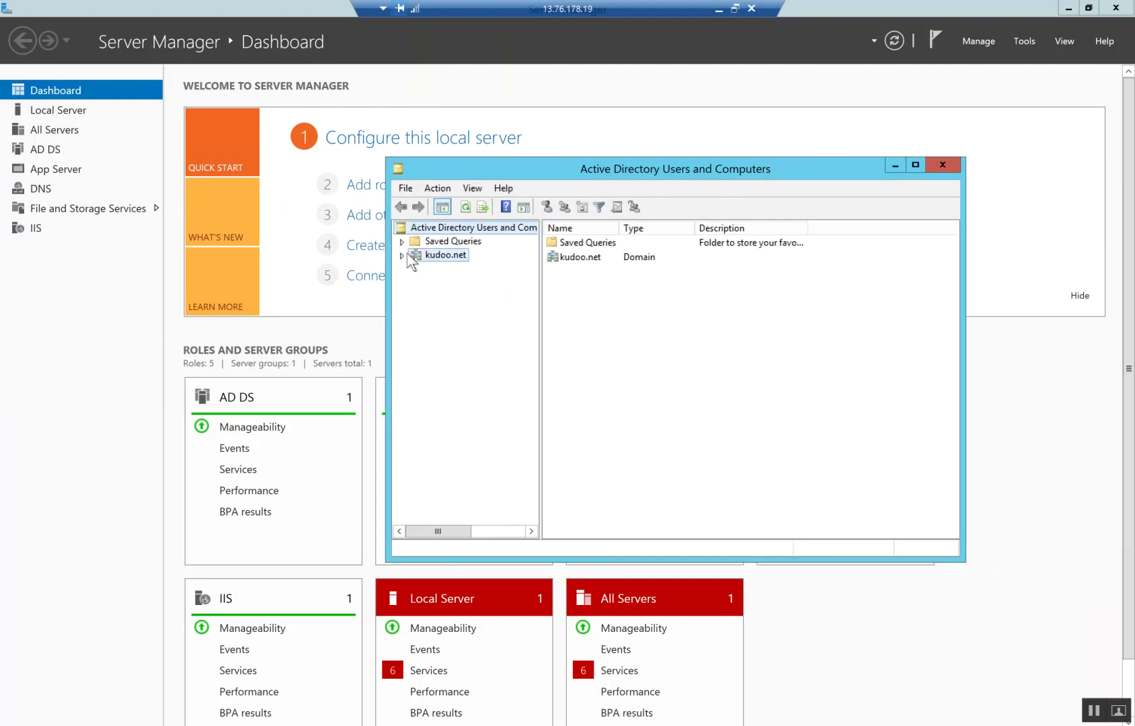
click(403, 255)
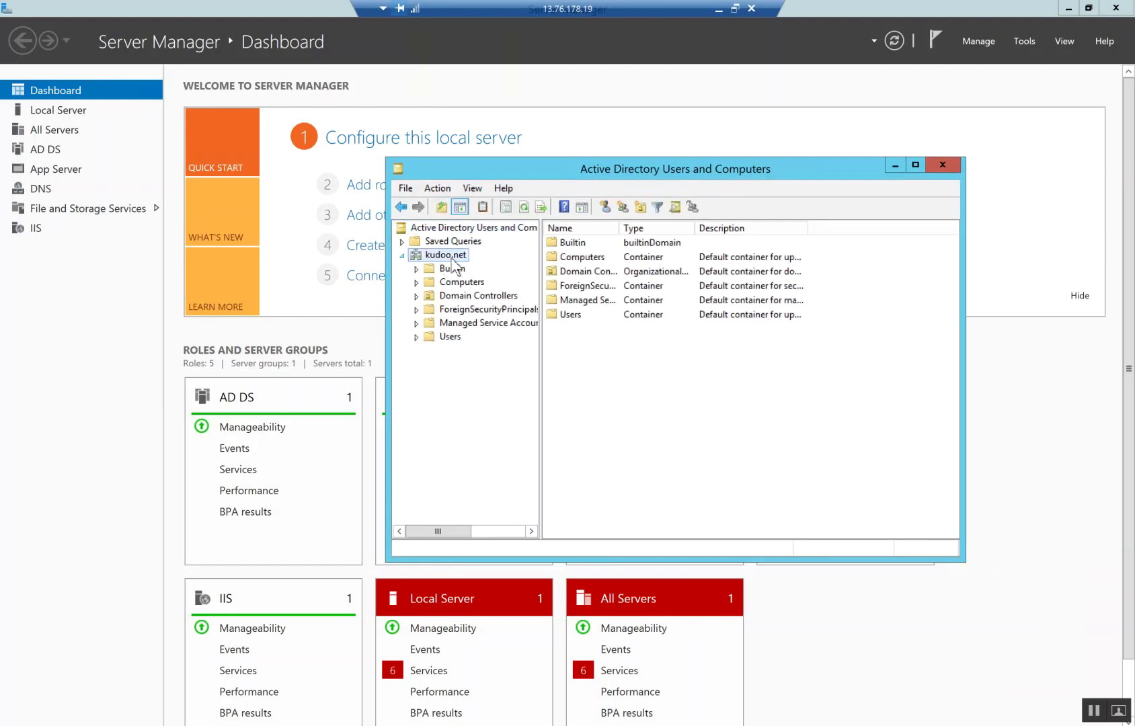
click(640, 208)
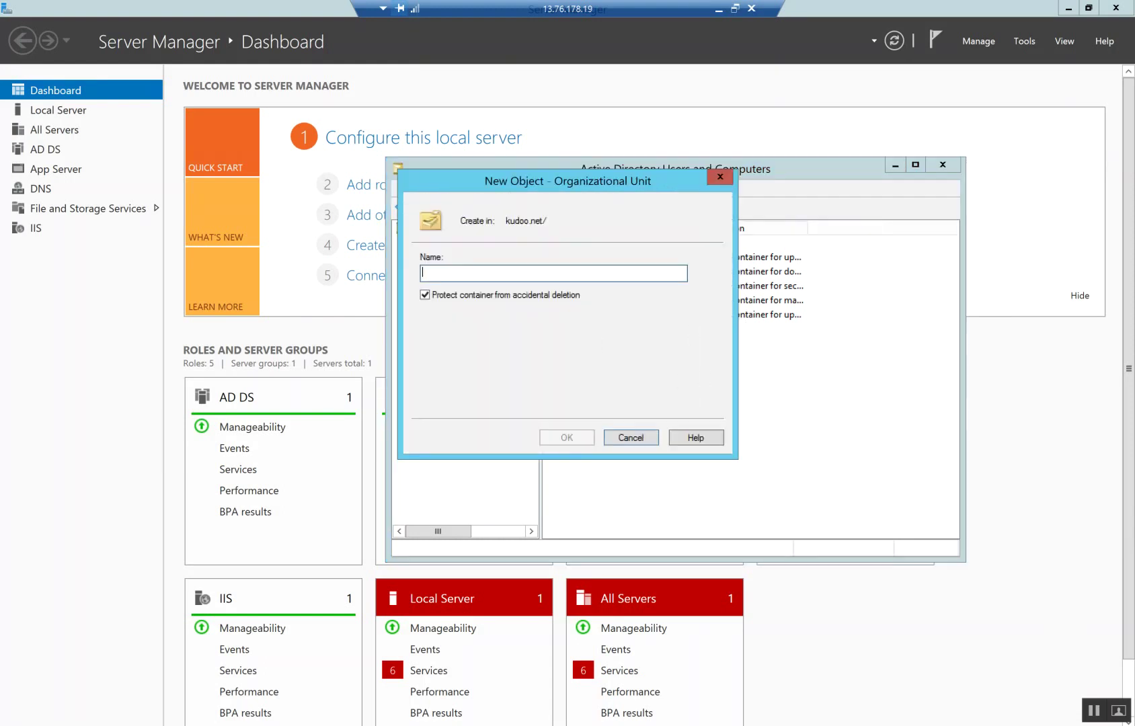
text(AX Serv)
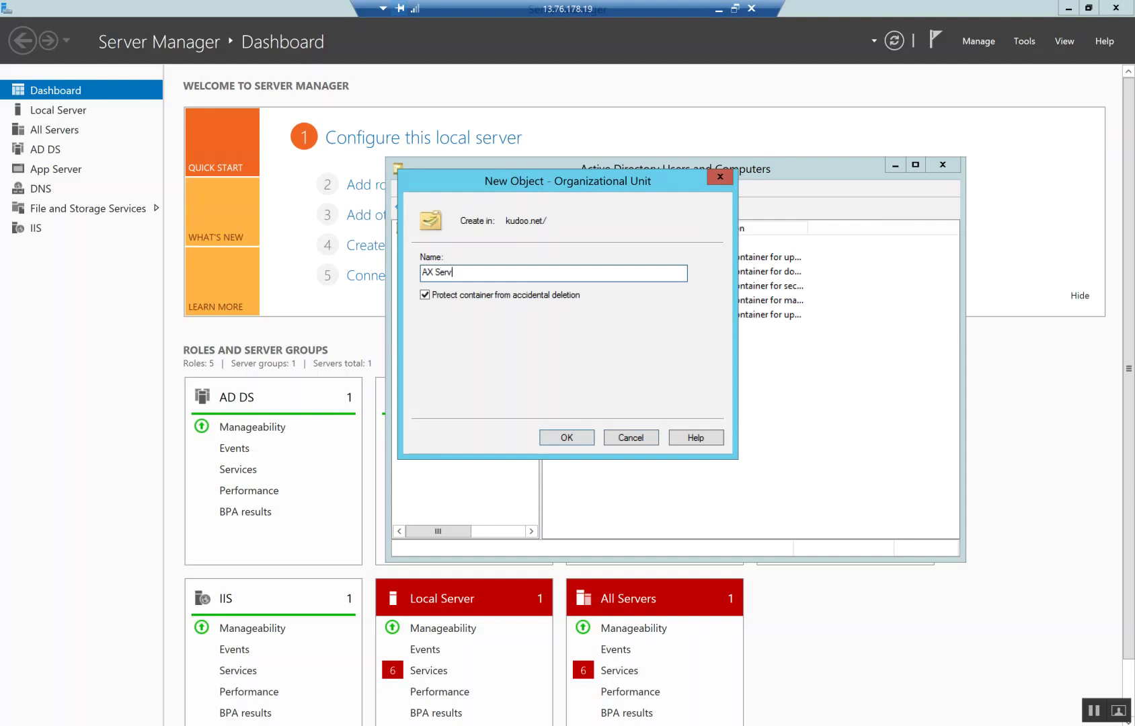
text(ice Acco)
text(unts)
key(Return)
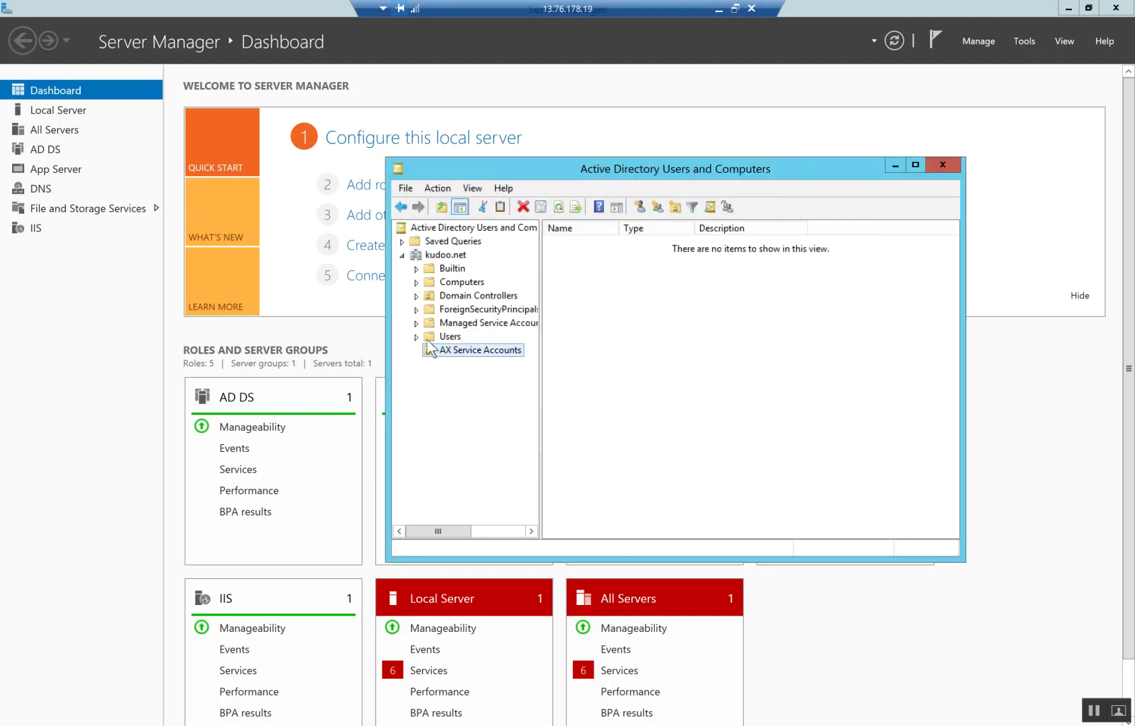
Copy the admin user to a new user named AOS with logon name aos
key(Up)
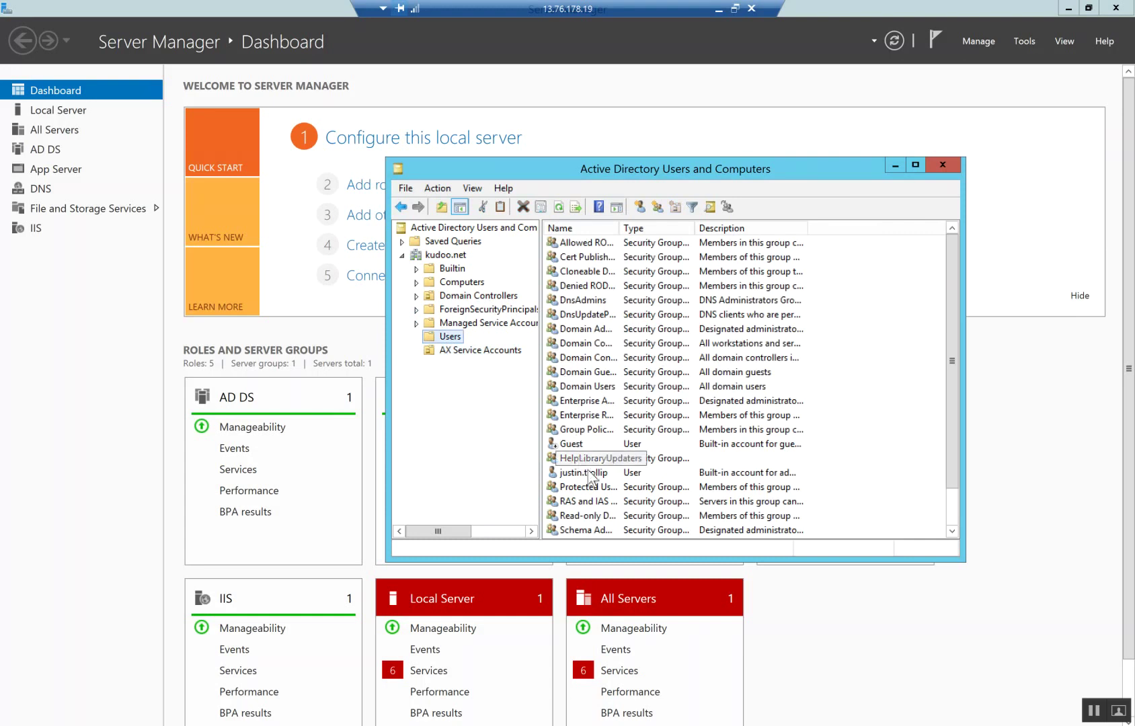
click(588, 472)
right_click(589, 472)
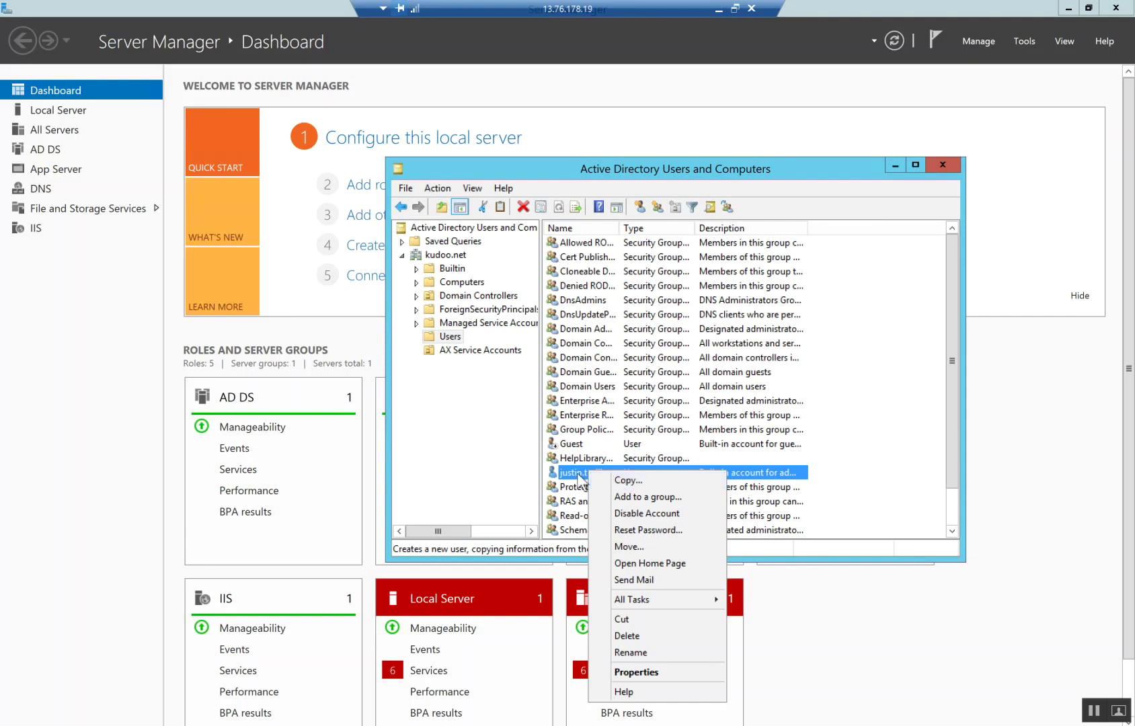
right_click(579, 474)
click(607, 484)
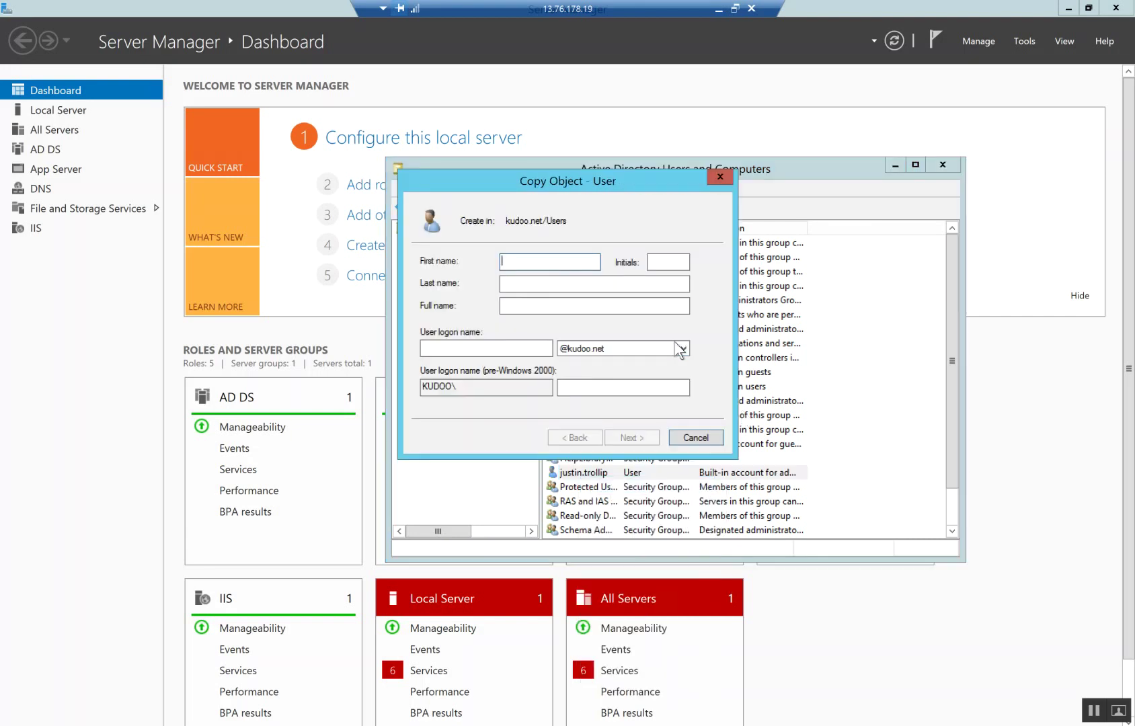
text(AOS)
key(Tab)
key(Tab)
key(Tab)
key(Tab)
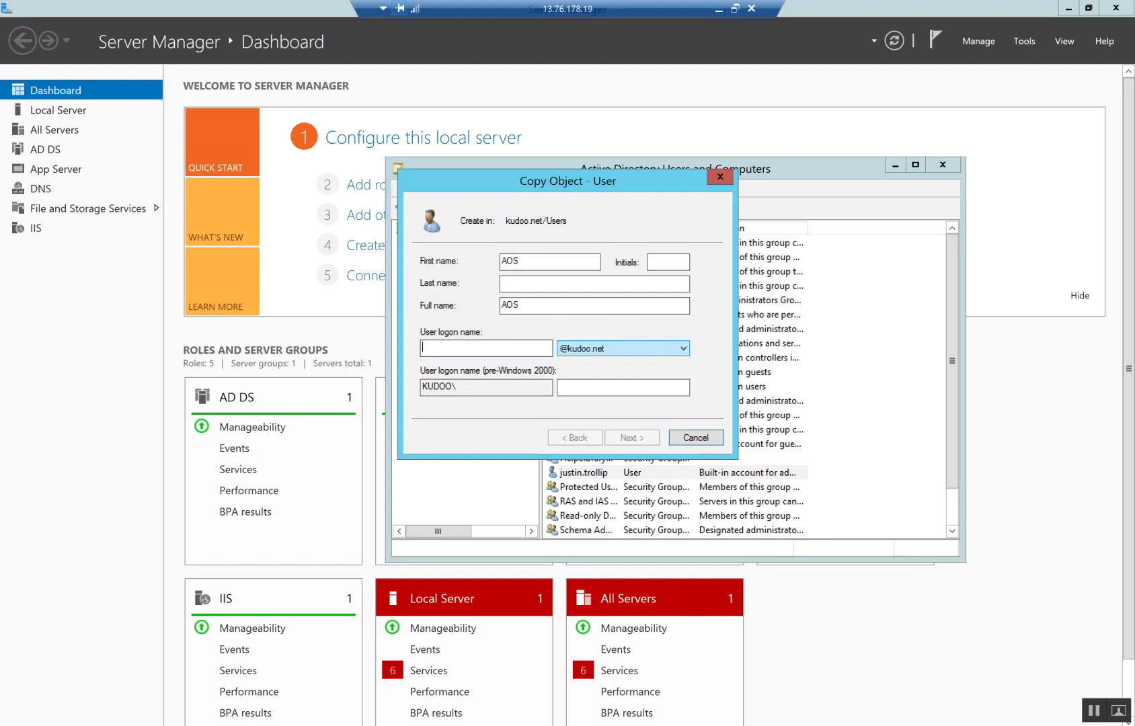
text(aos)
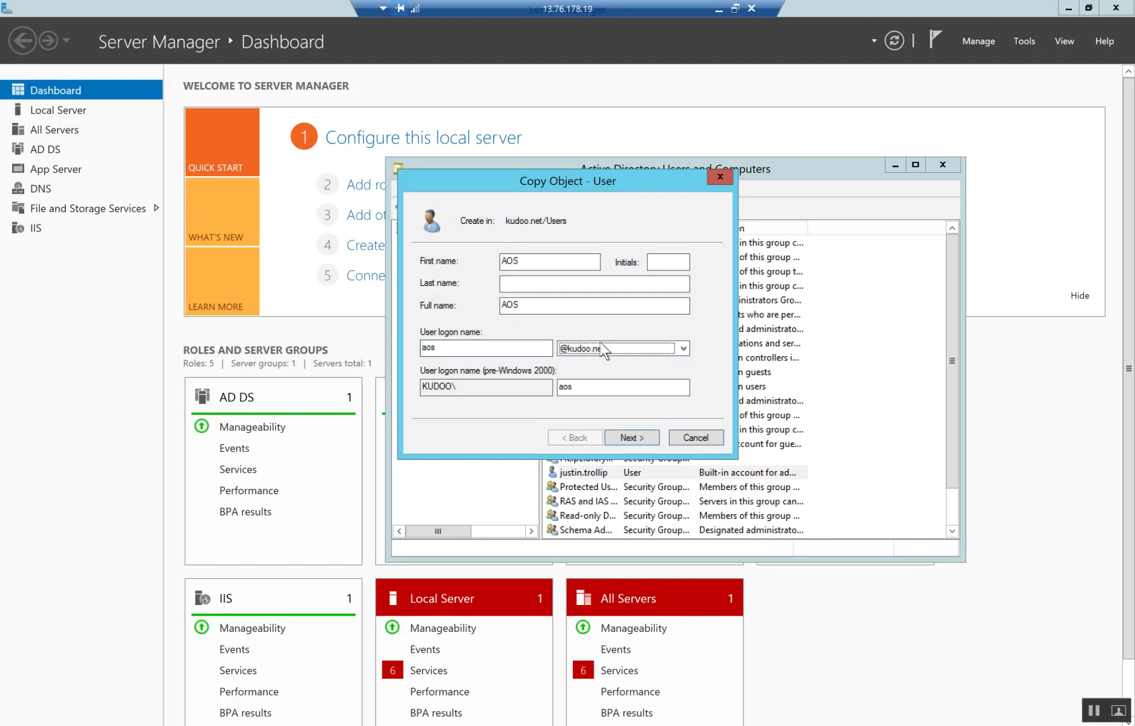
Set AOS's password with 'User cannot change password' and 'Password never expires', and finish
click(636, 437)
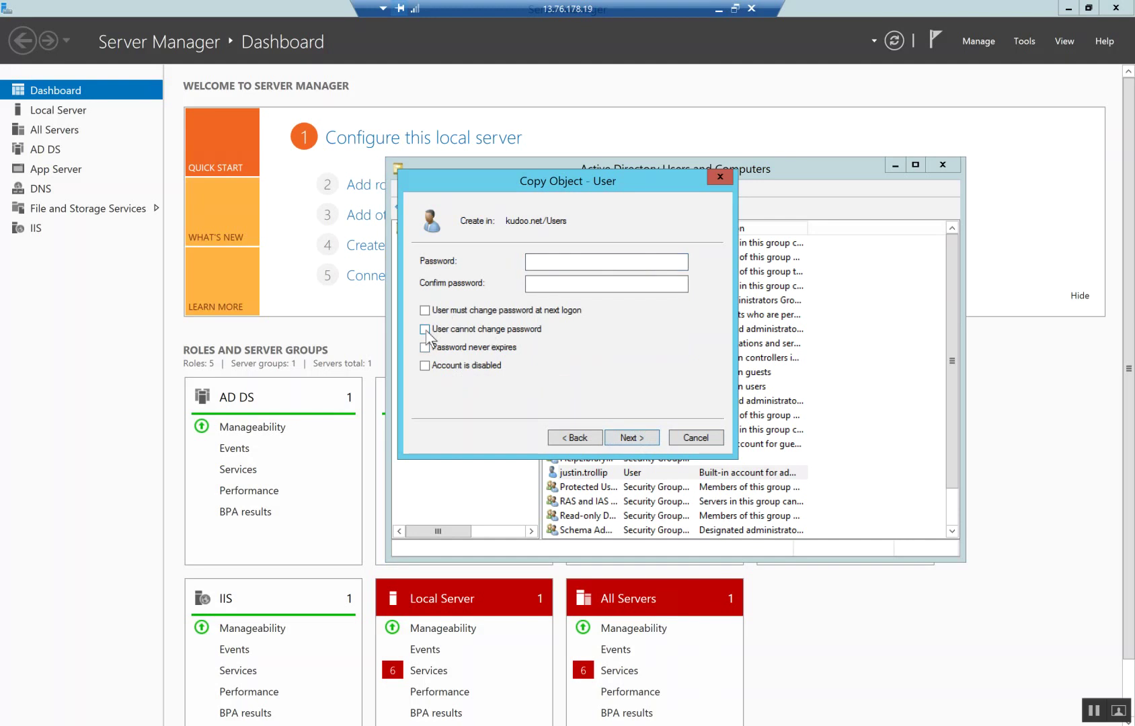
click(425, 329)
click(425, 348)
click(581, 265)
click(605, 284)
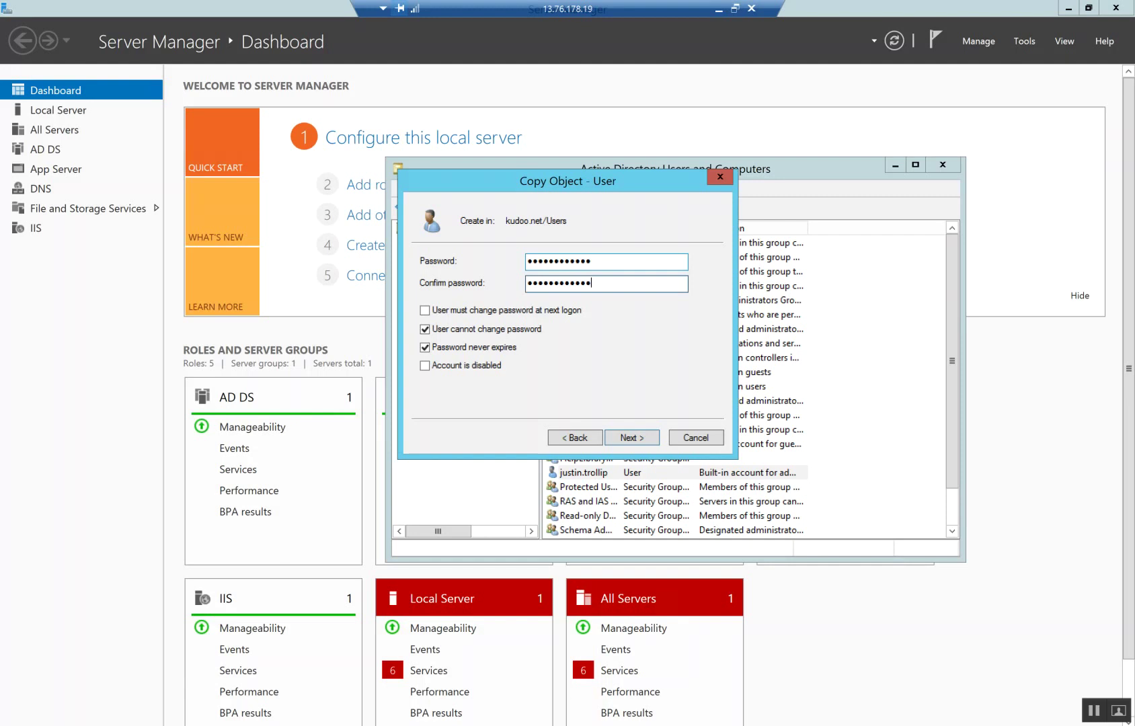
click(628, 437)
click(631, 437)
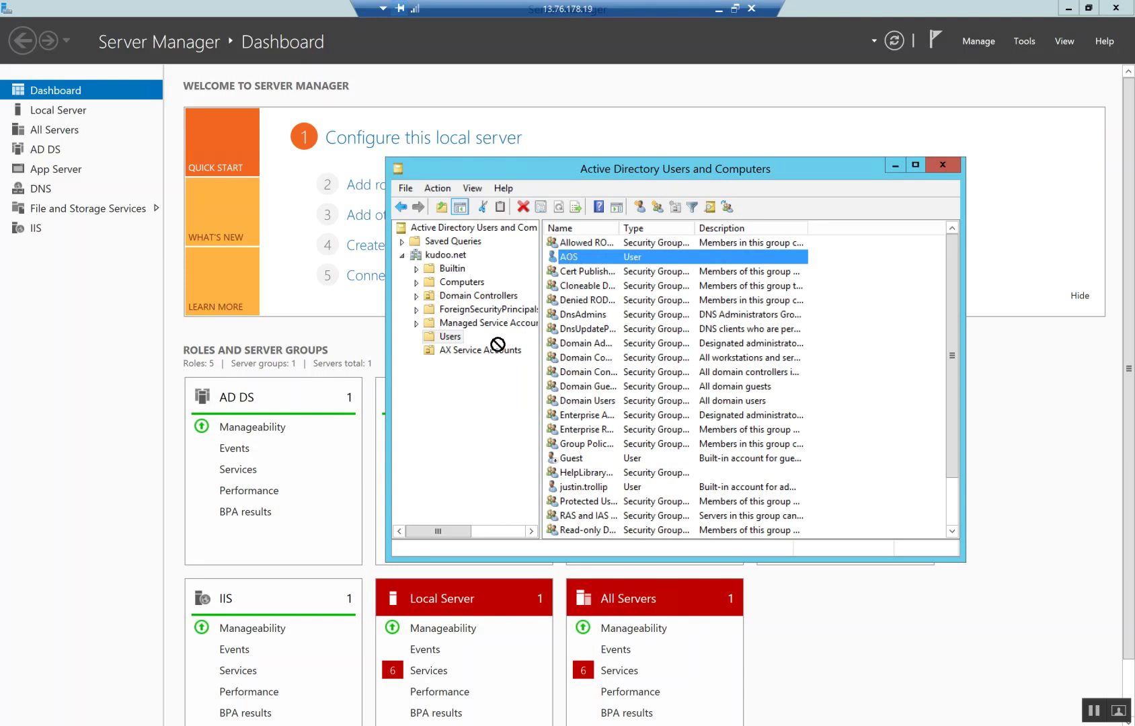
Move the AOS user into the AX Service Accounts unit
drag(480, 354, 480, 354)
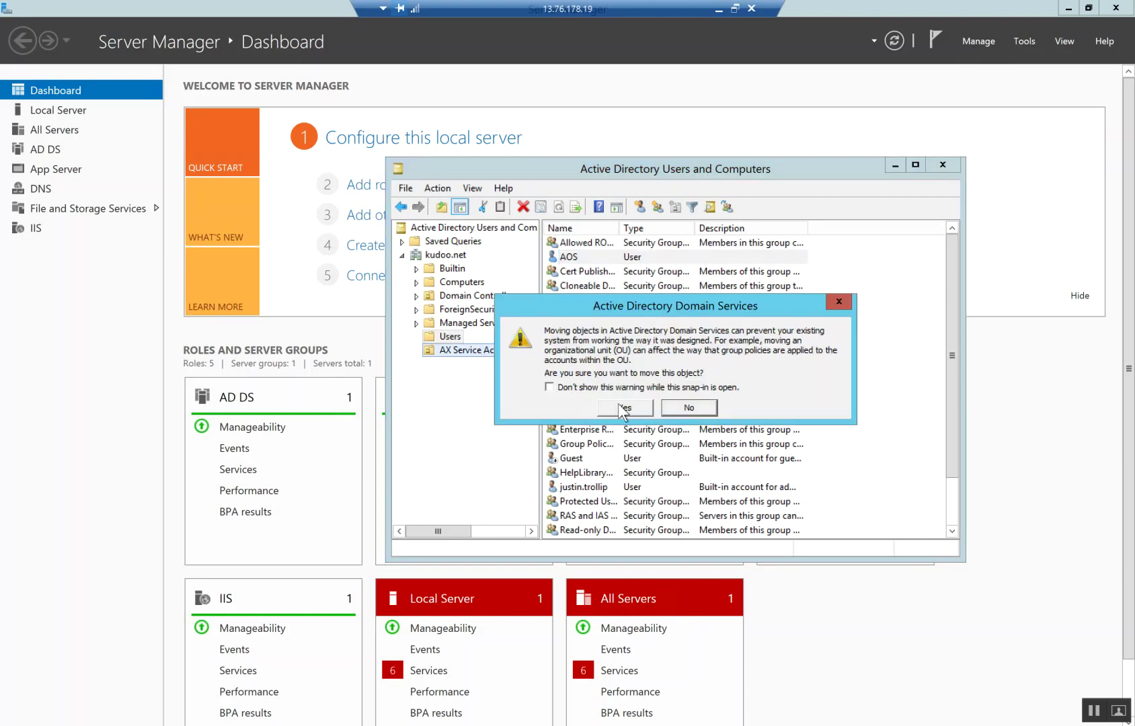
click(624, 410)
click(480, 349)
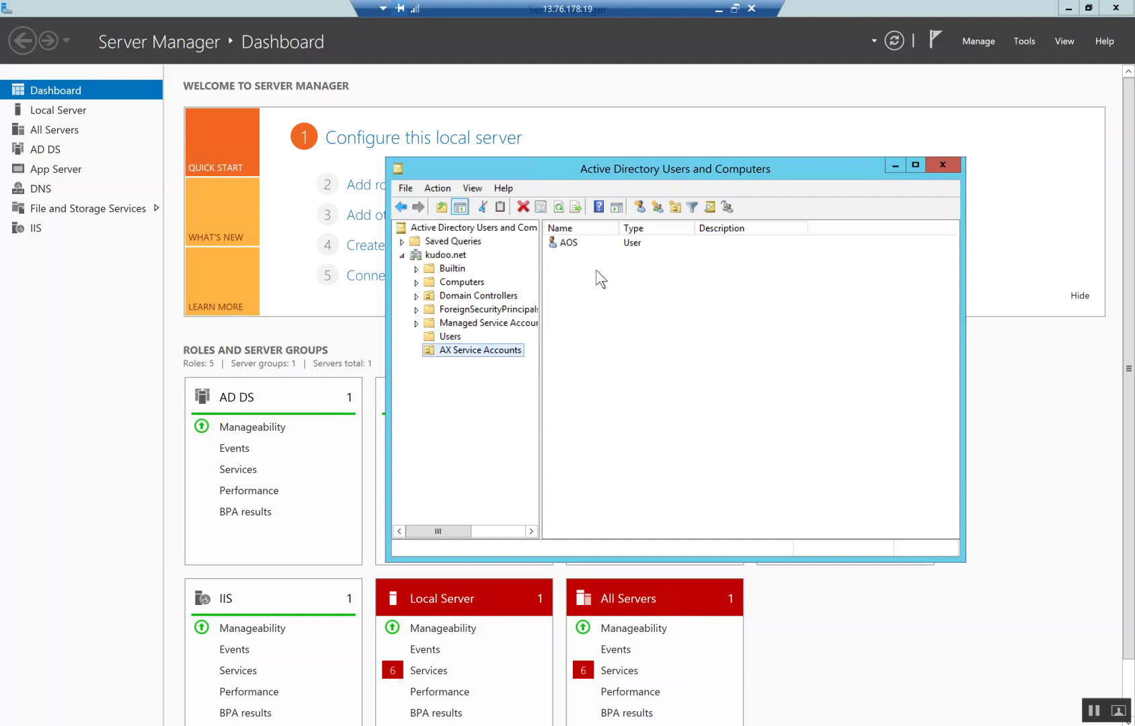
right_click(568, 243)
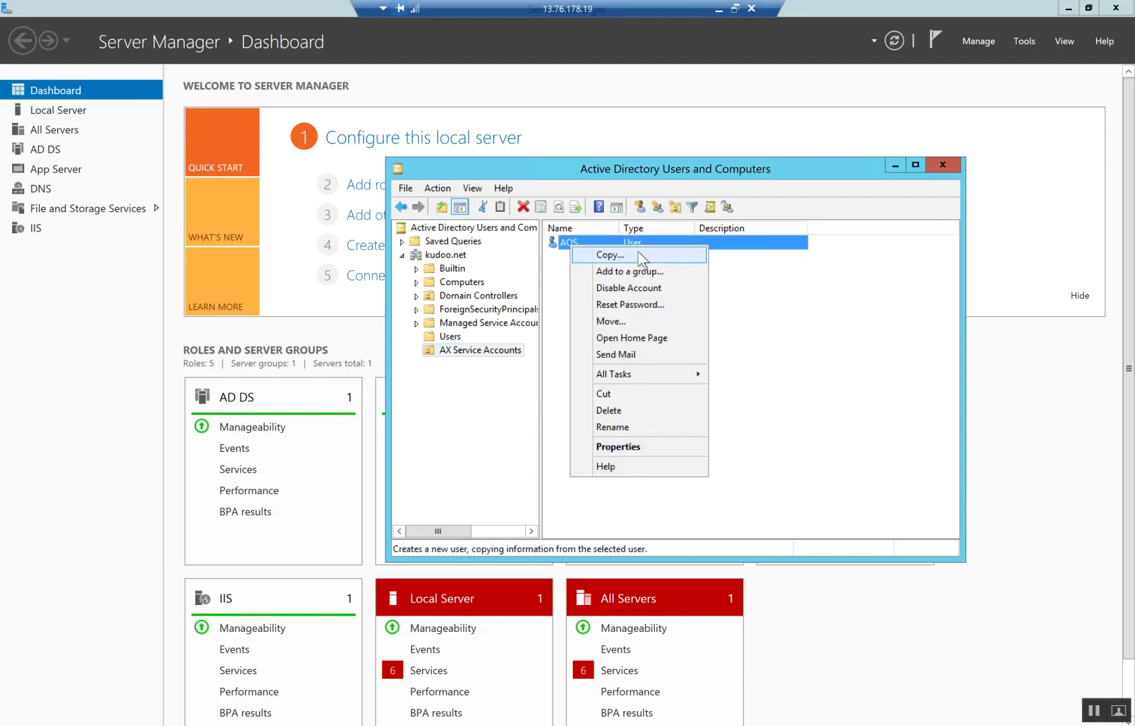
Copy AOS to a new user BCP with logon name bcp and a password
click(605, 255)
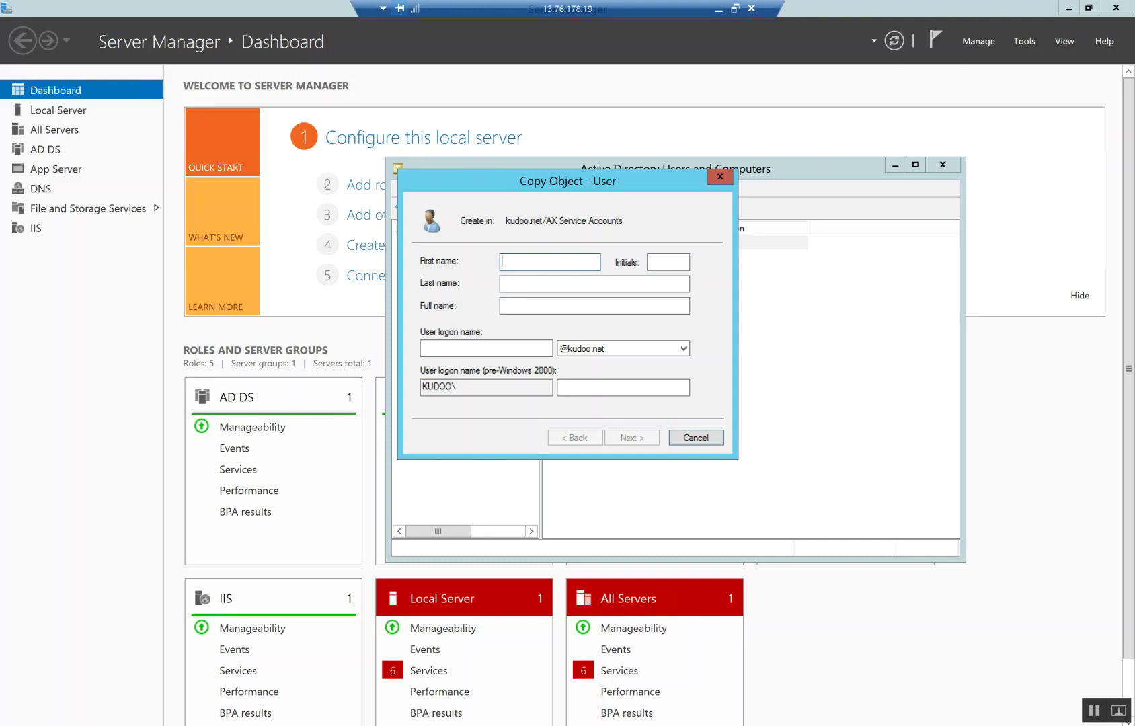
text(BCP)
key(Tab)
key(Tab)
key(Tab)
text(bcp)
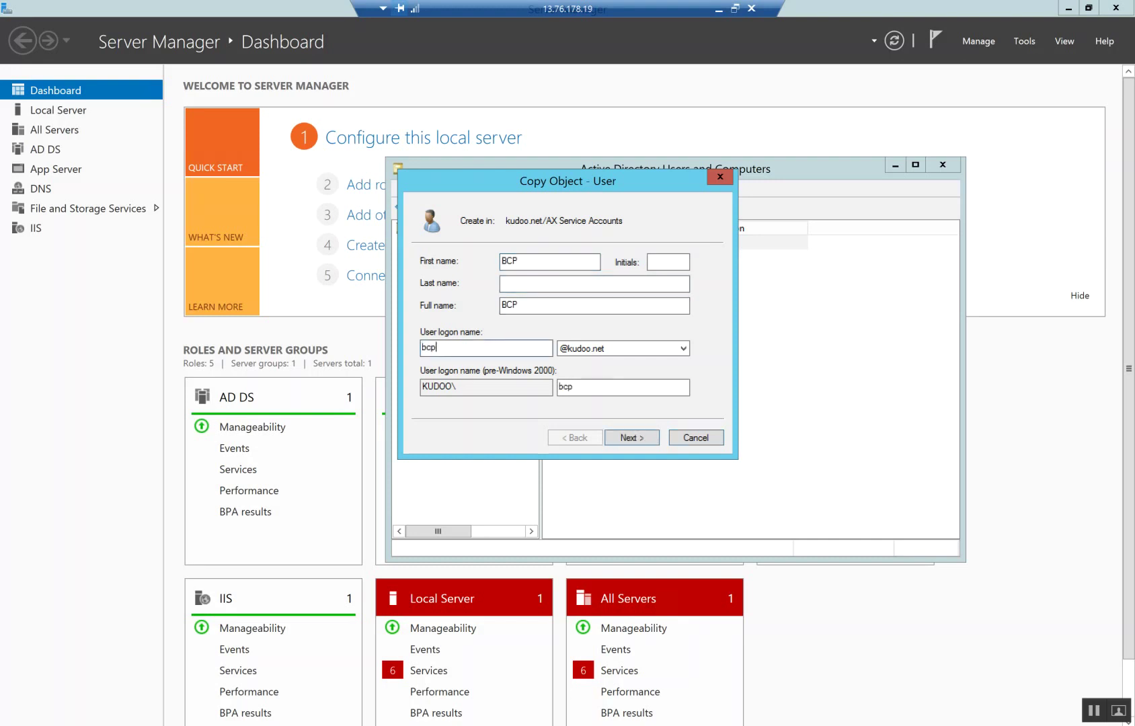
key(Tab)
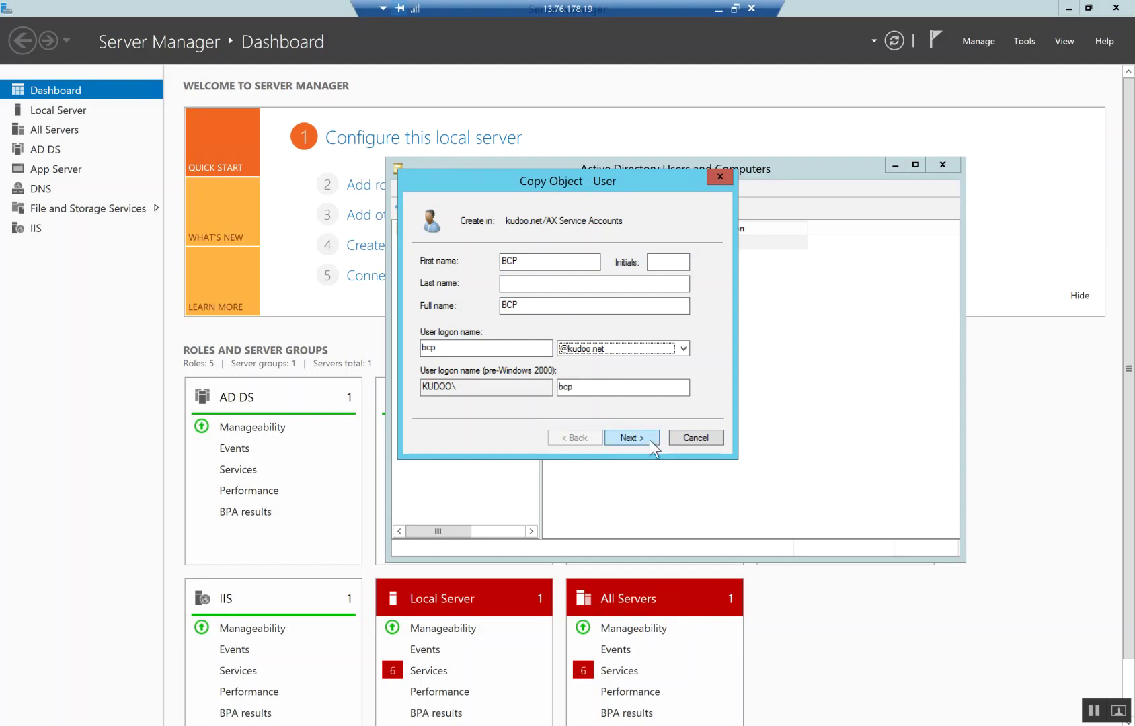
click(649, 439)
text(•)
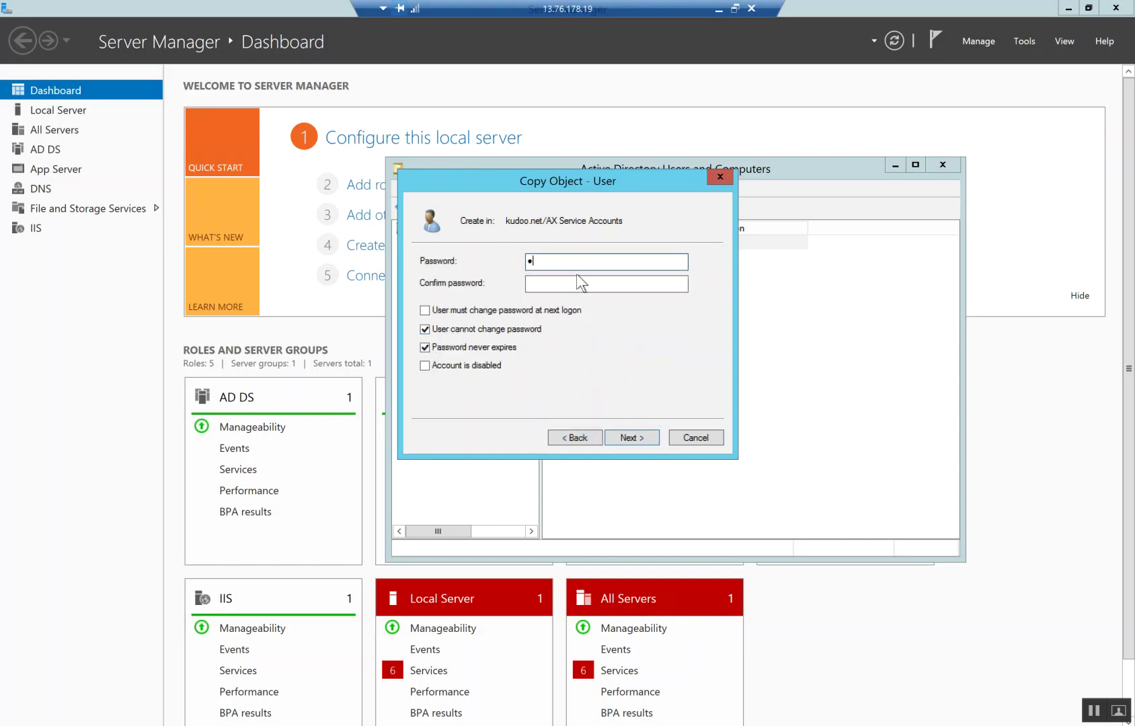
text(•••••••••••)
key(Tab)
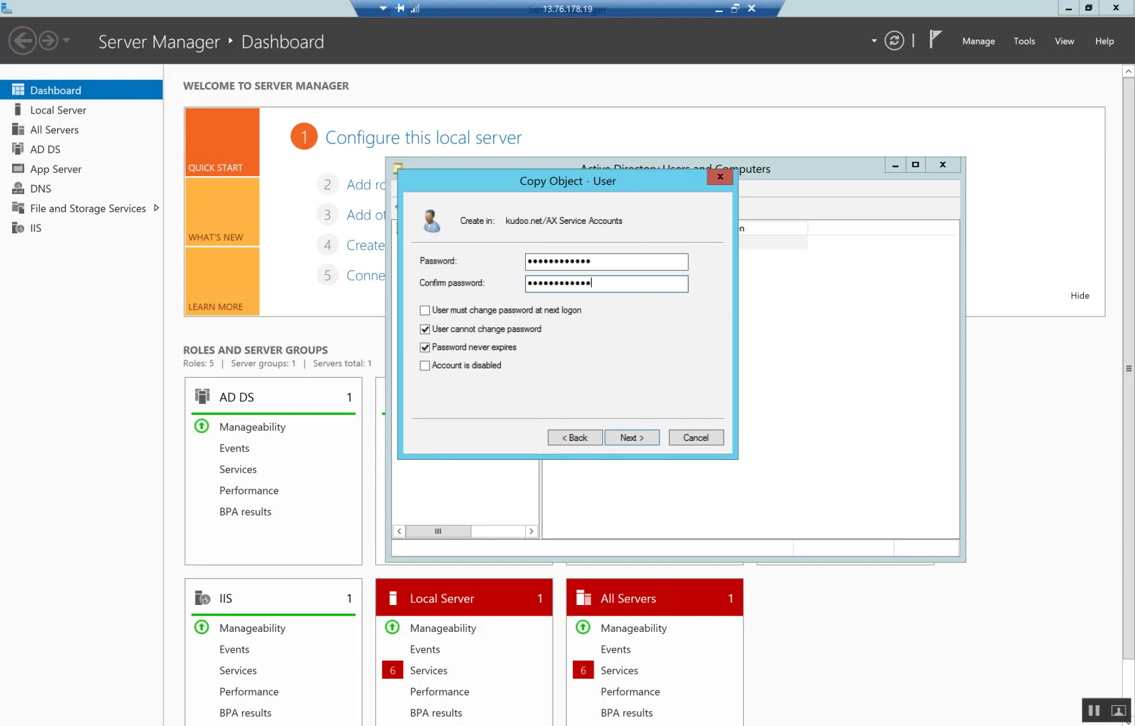
text(••••••••••••)
click(638, 441)
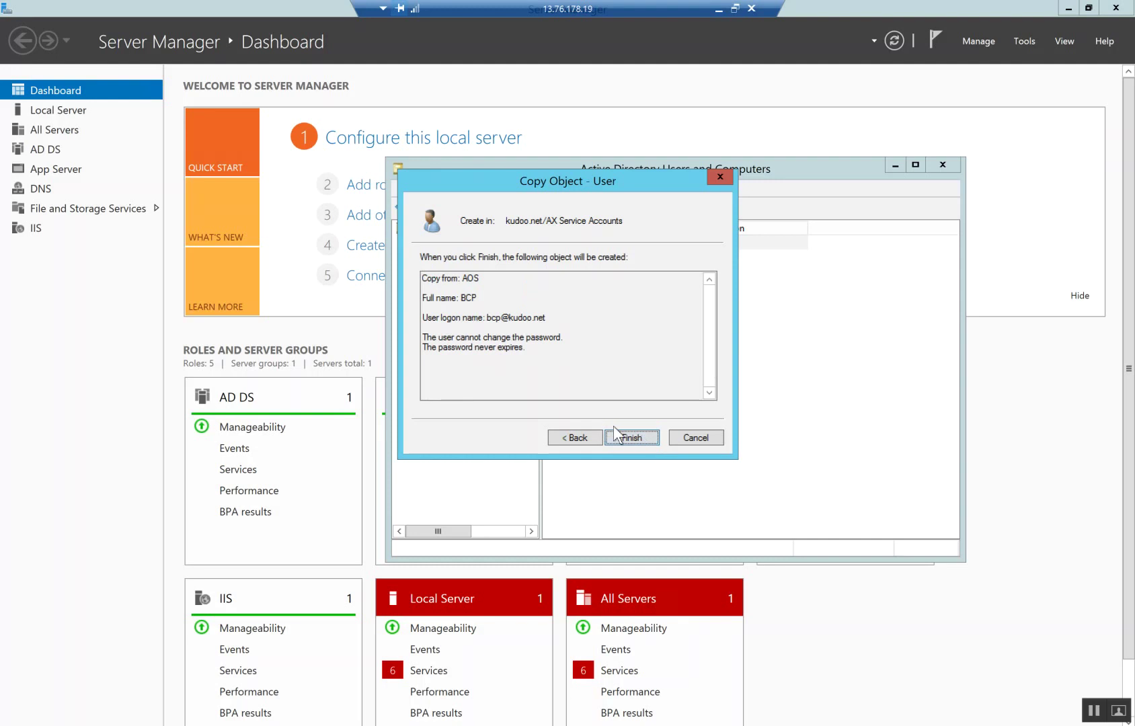
click(634, 434)
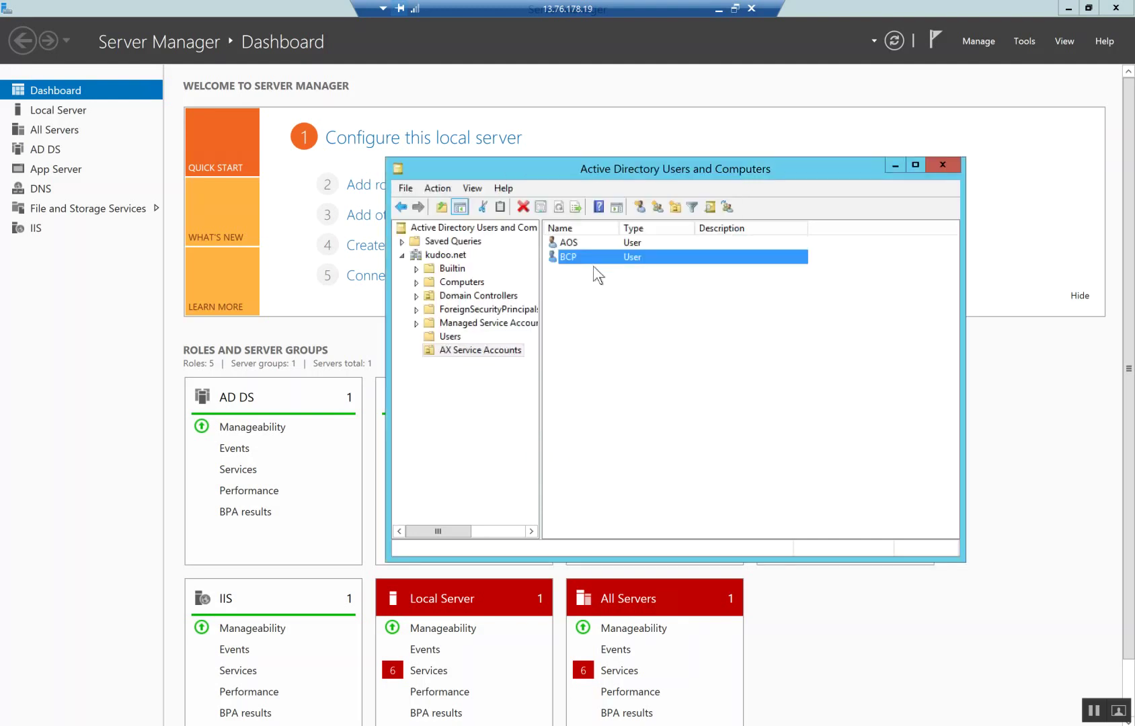
Copy BCP to a new user MR with logon name mr and a password
right_click(595, 261)
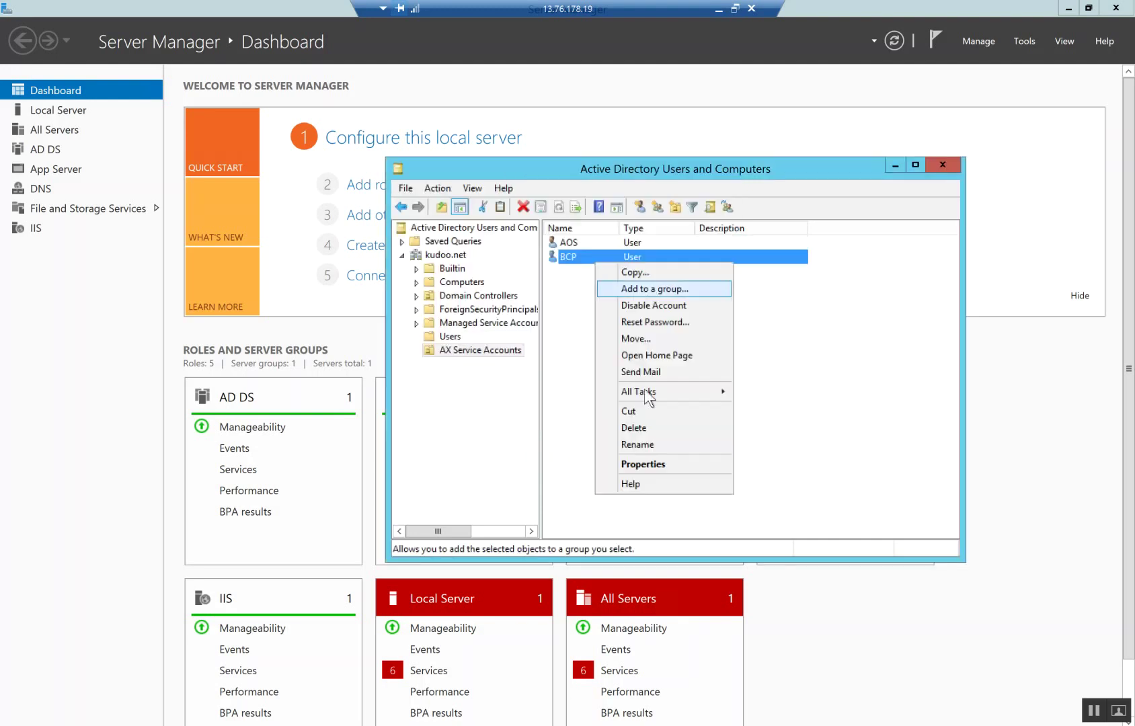
click(632, 272)
text(MR)
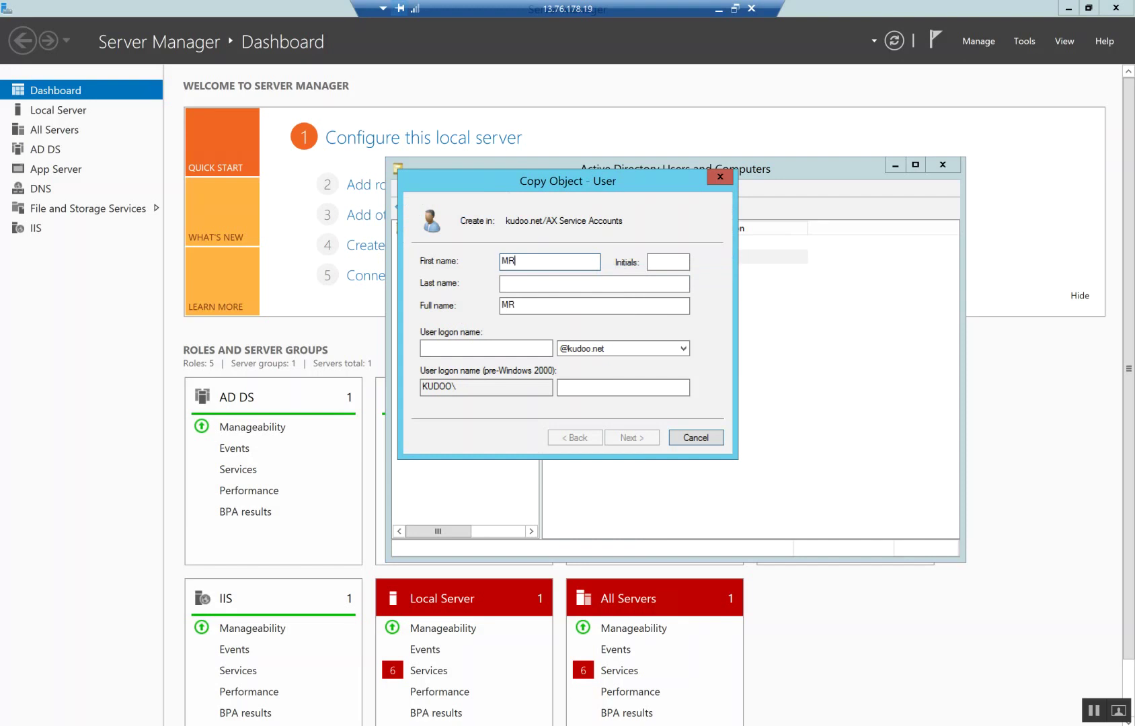
key(Tab)
key(Tab)
key(Tab)
key(Tab)
text(mr)
key(Tab)
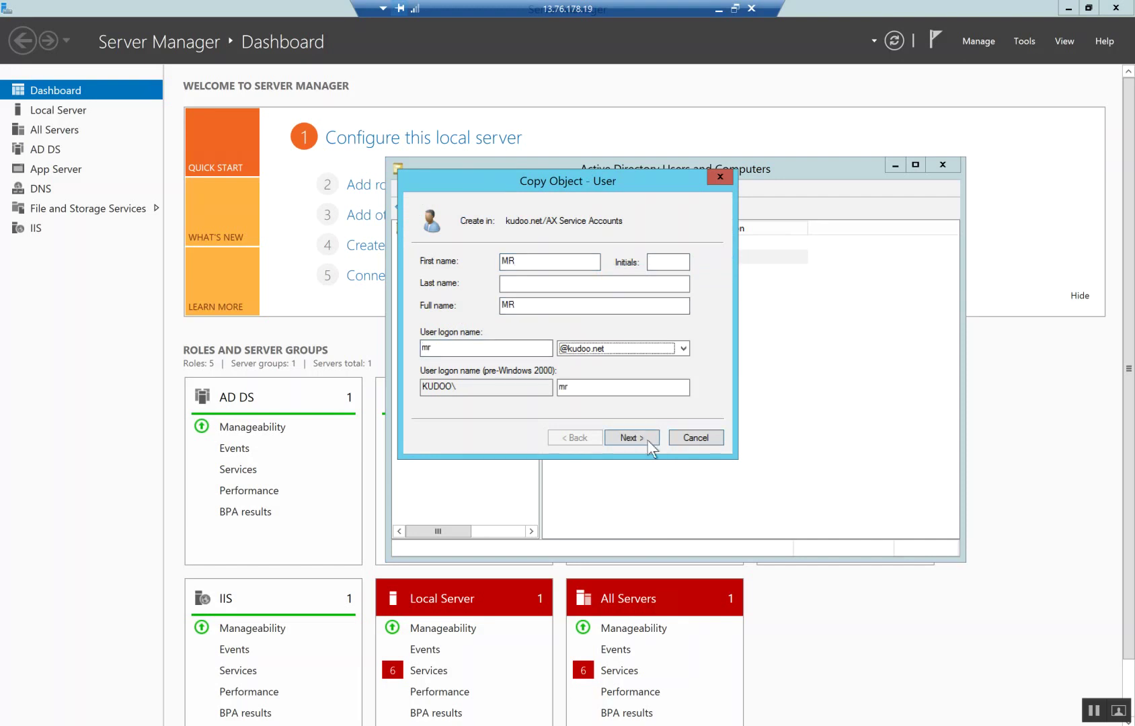
click(648, 442)
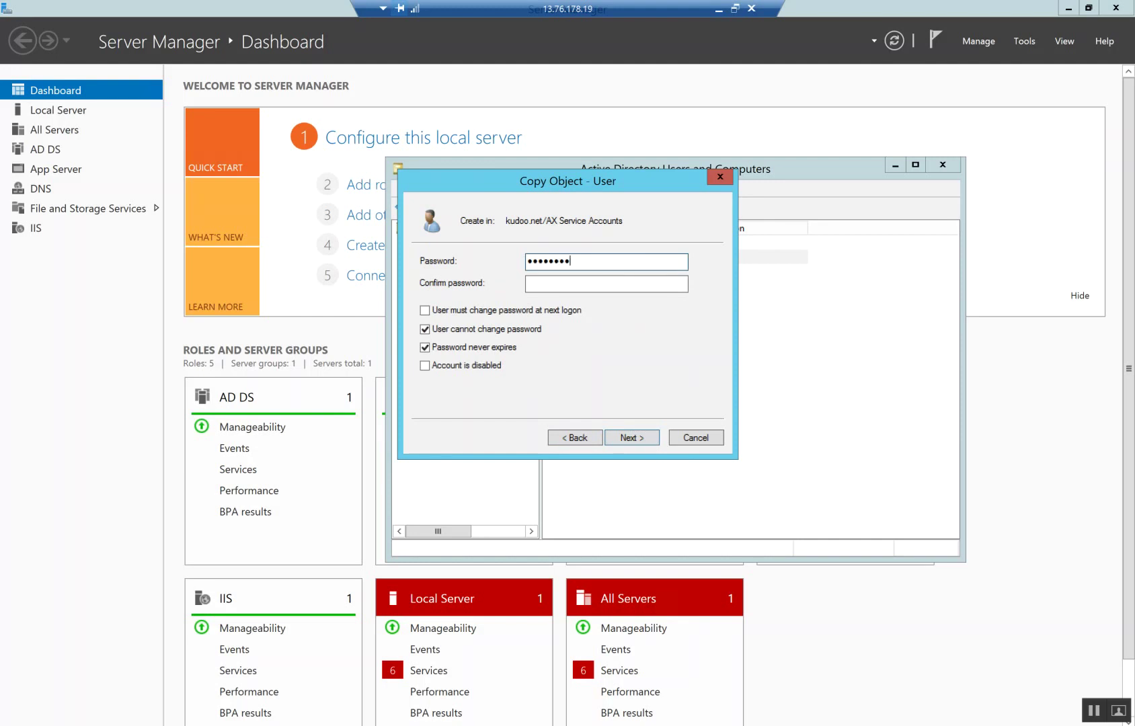
key(Tab)
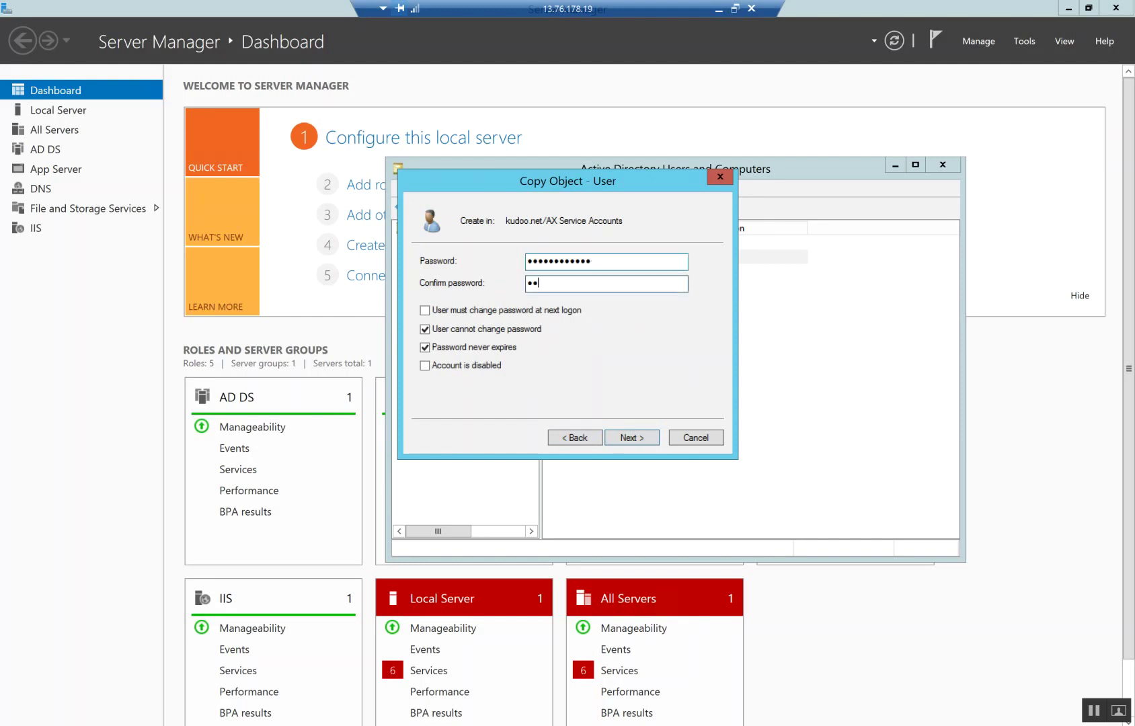
text(**********)
click(635, 441)
click(629, 438)
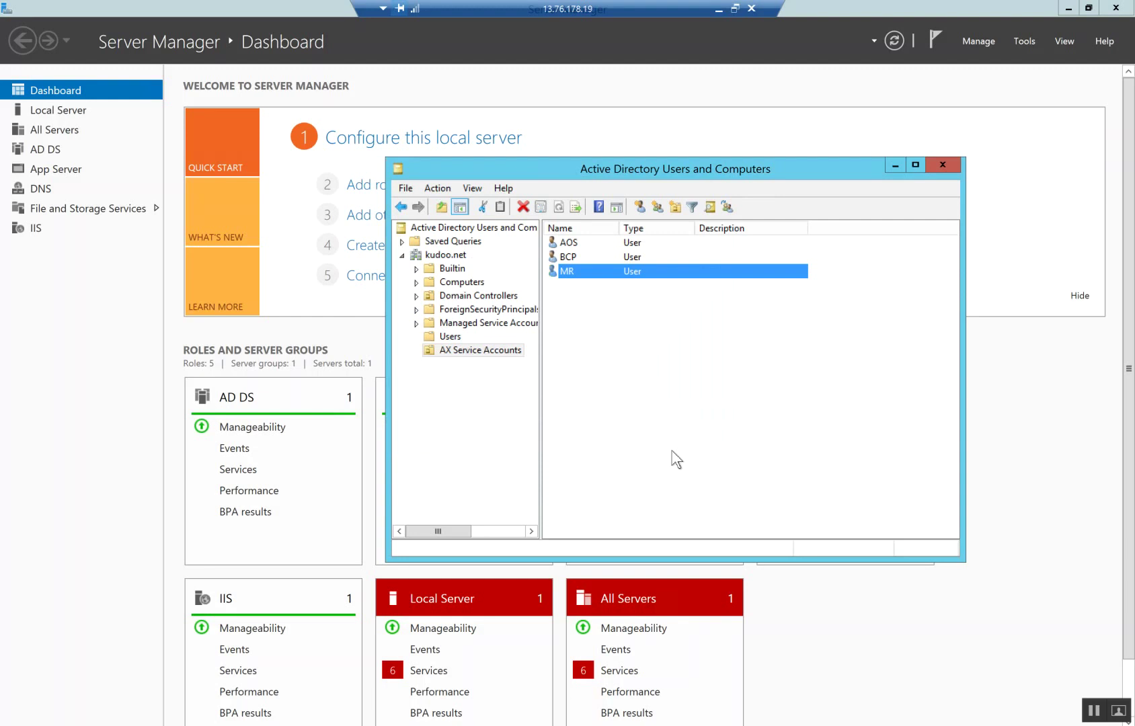
click(631, 333)
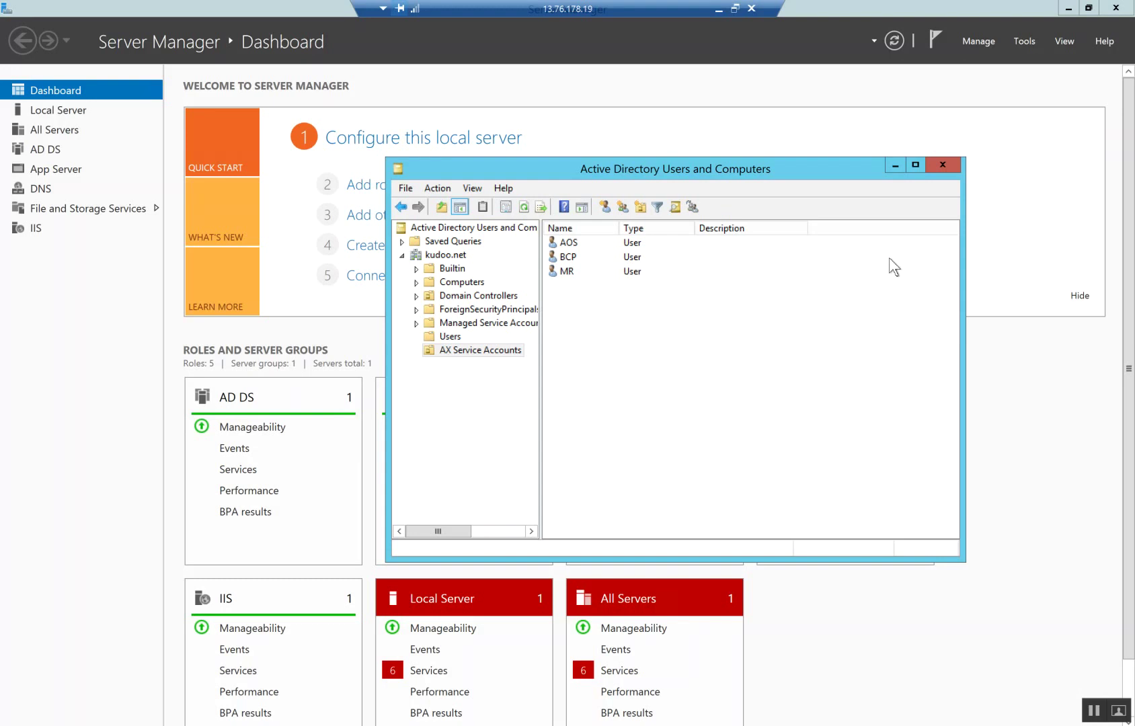
Close the Active Directory console and run the sharepoint installer from Downloads\Software
click(943, 167)
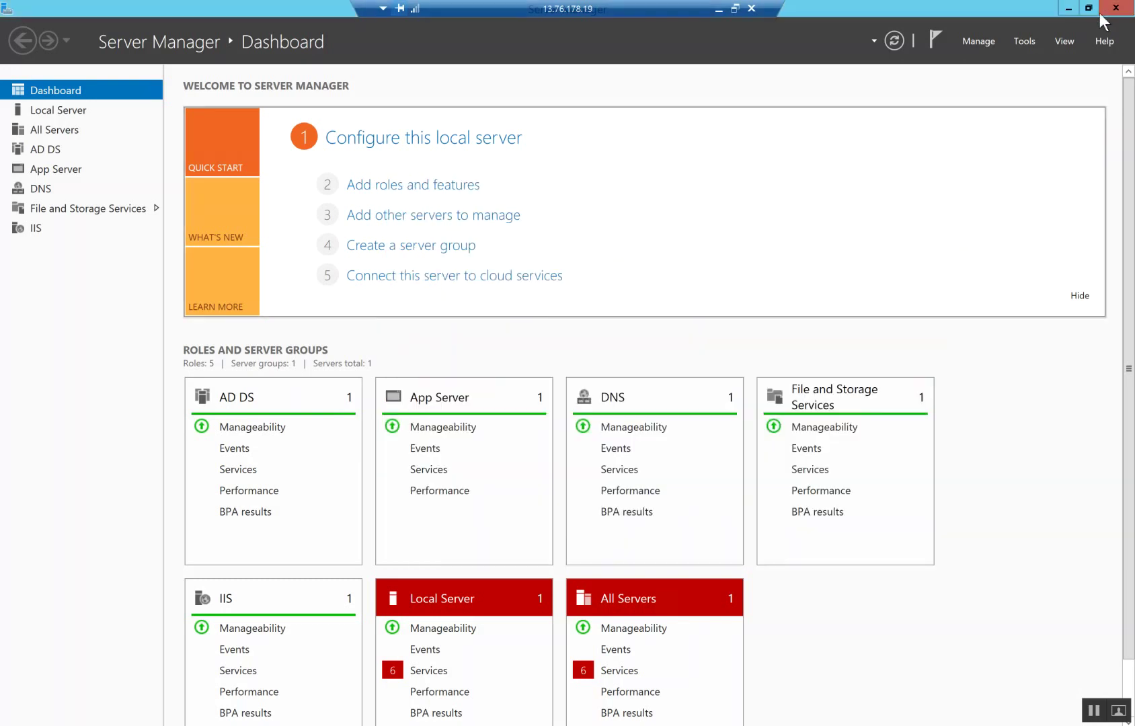
key(super+d)
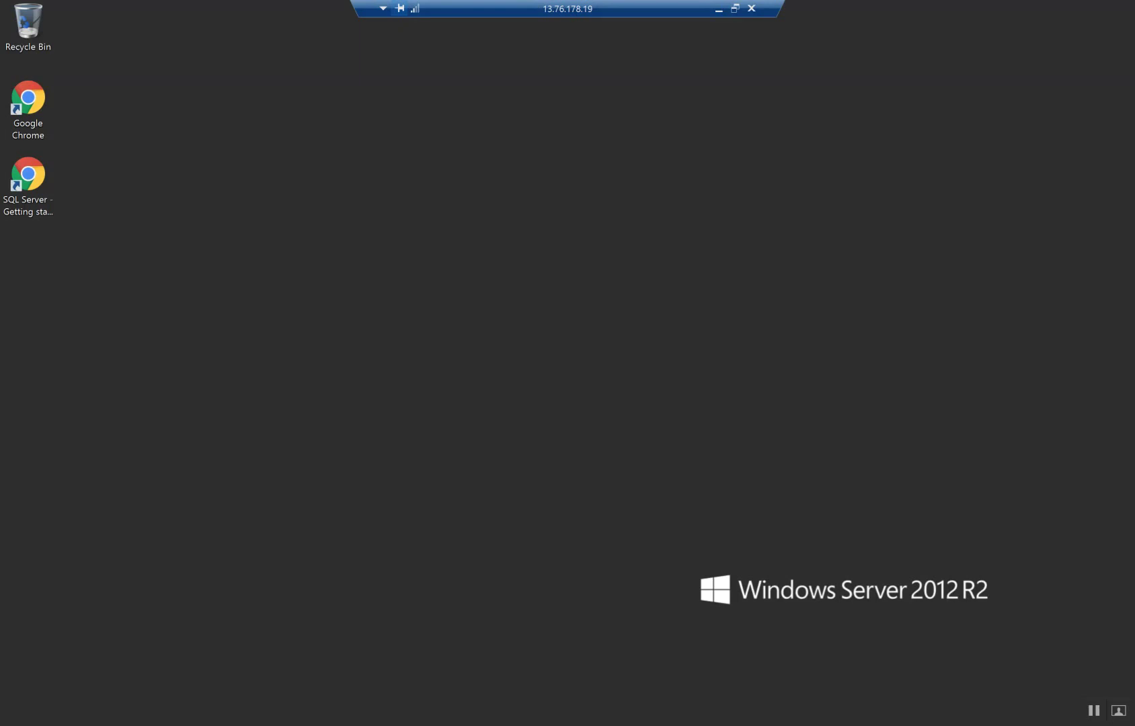
key(super+e)
click(354, 327)
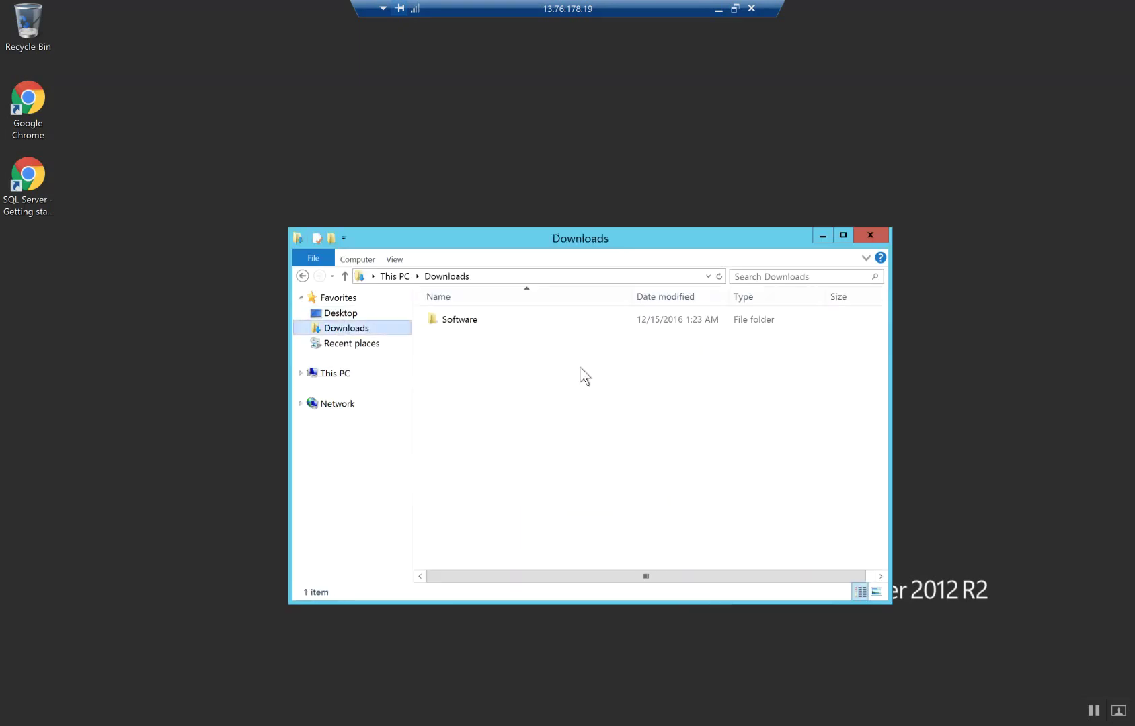
double_click(468, 320)
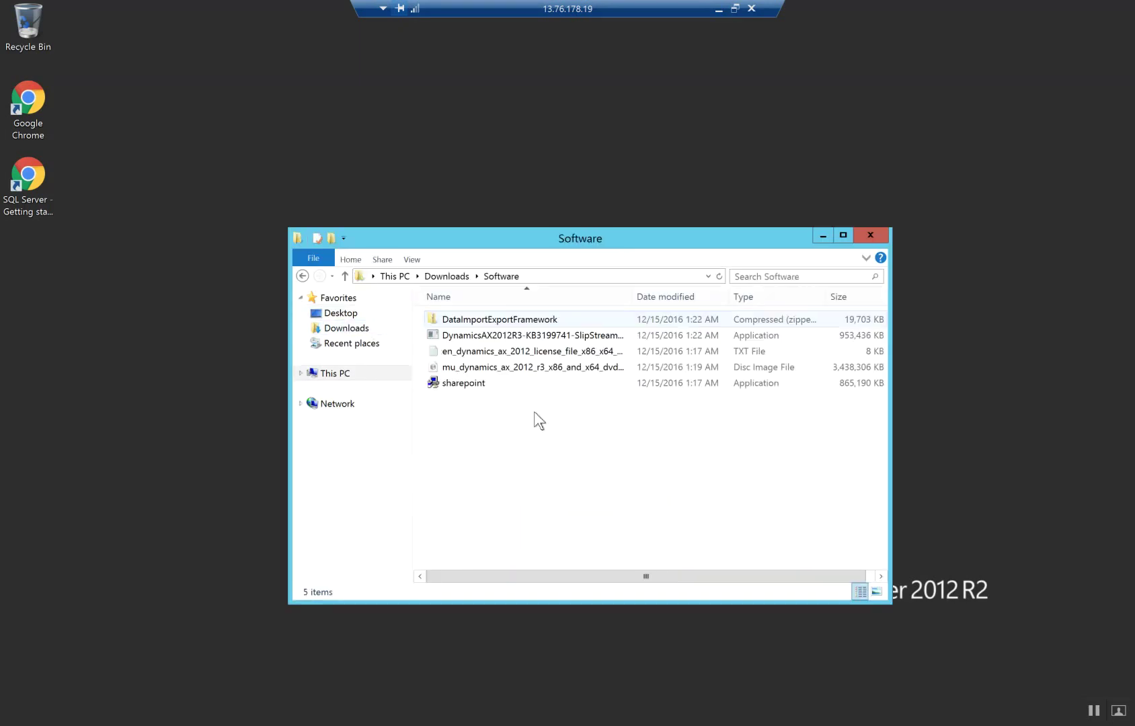
double_click(485, 381)
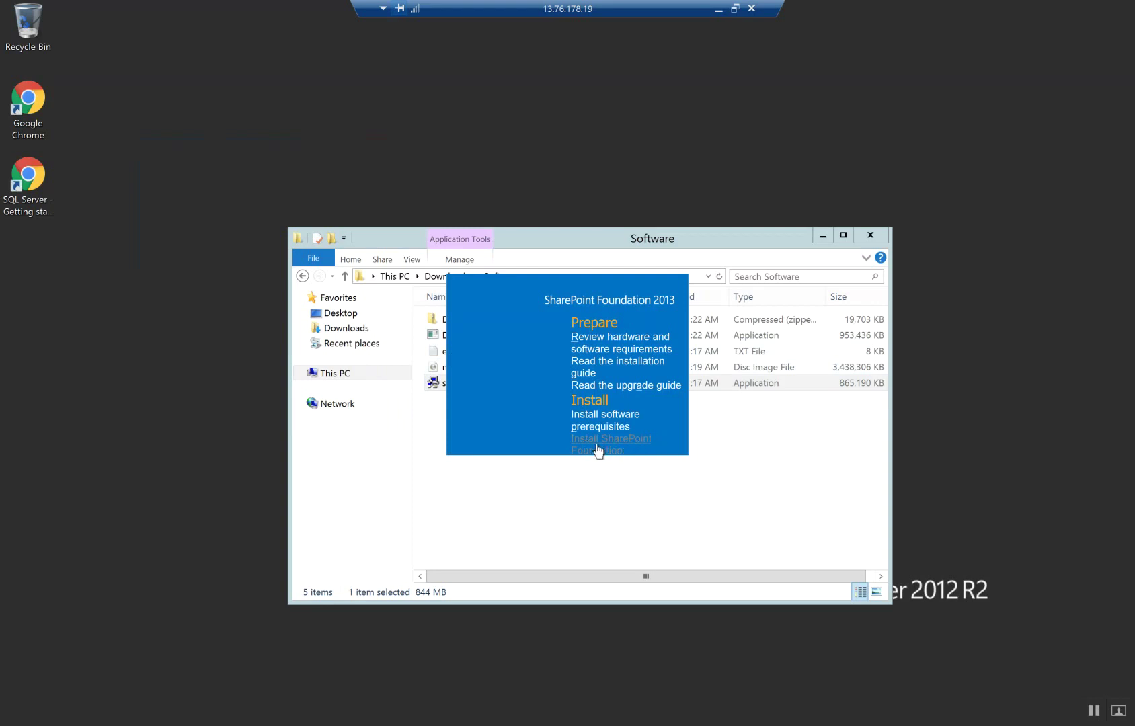
Install SharePoint Foundation, accepting the license terms and the default data location
click(597, 449)
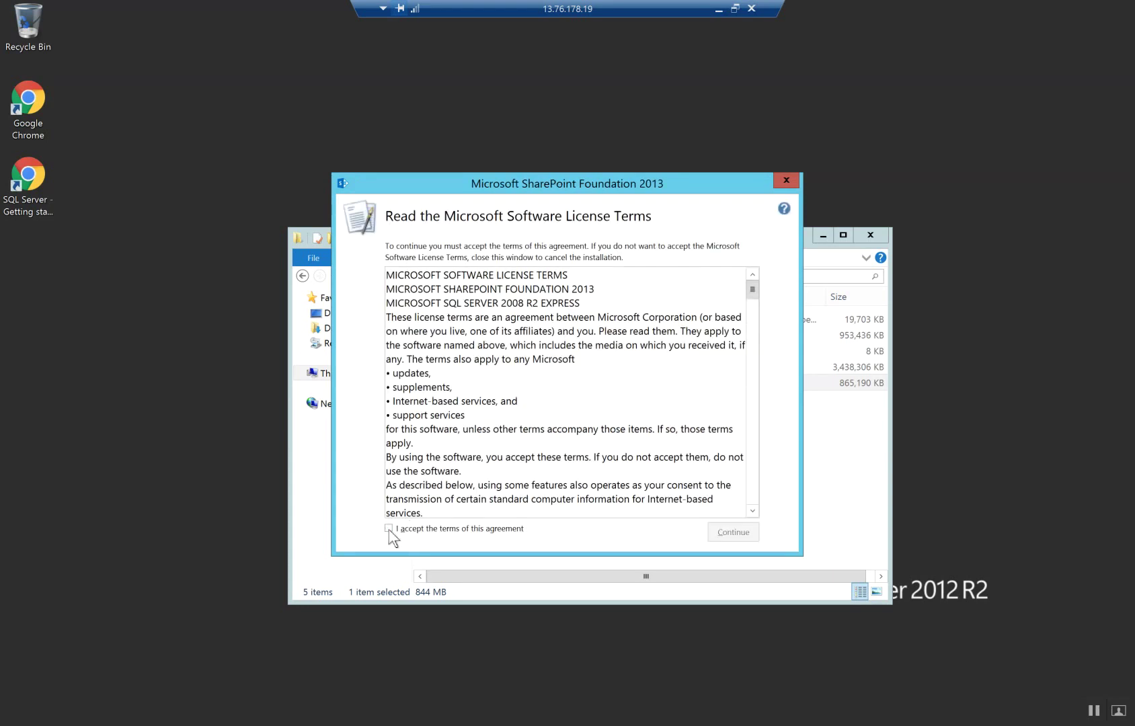
click(389, 529)
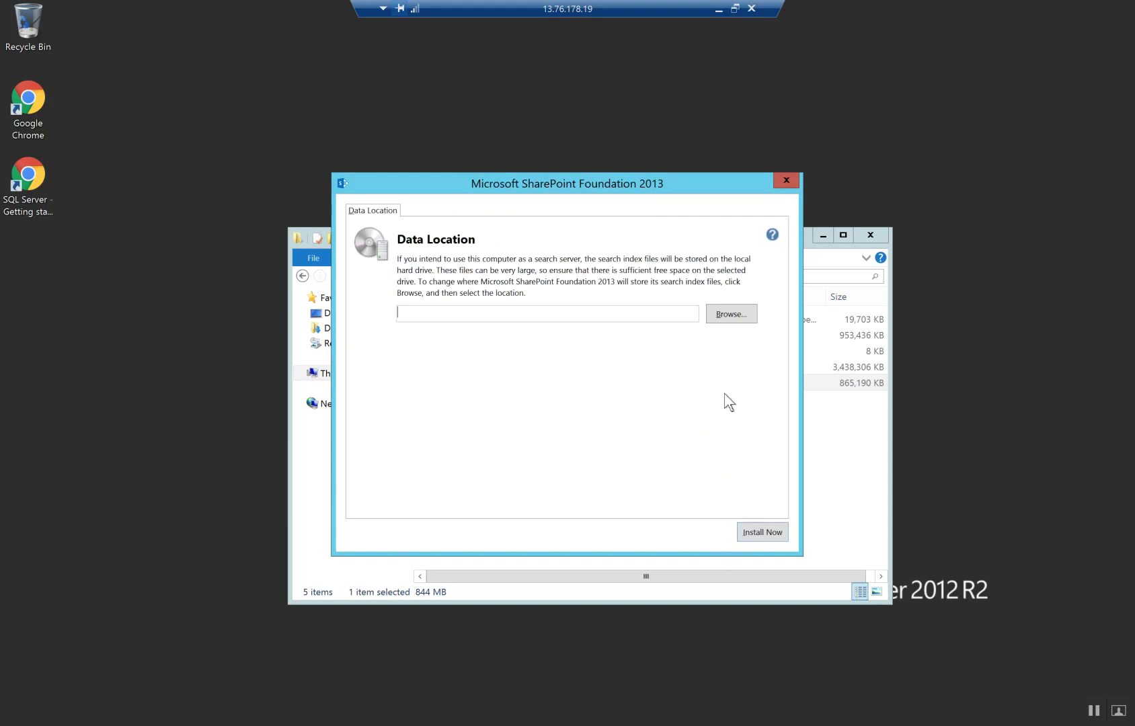
click(760, 530)
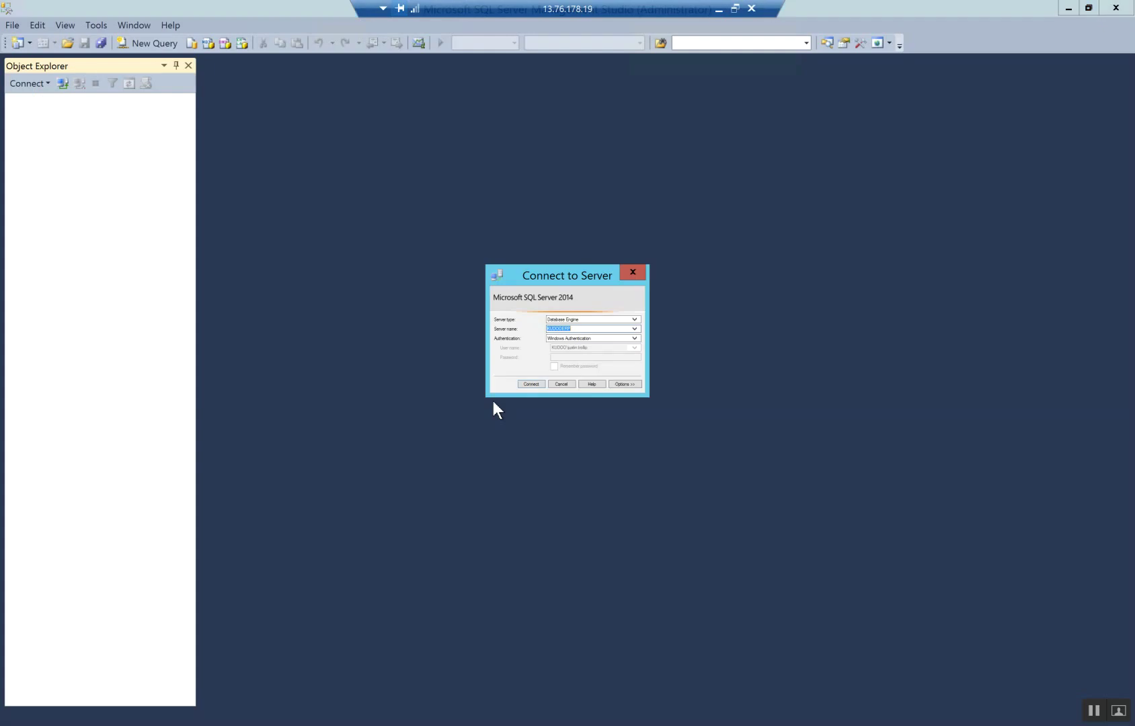
Connect to the server and start a new Windows login for the aos domain account
click(527, 386)
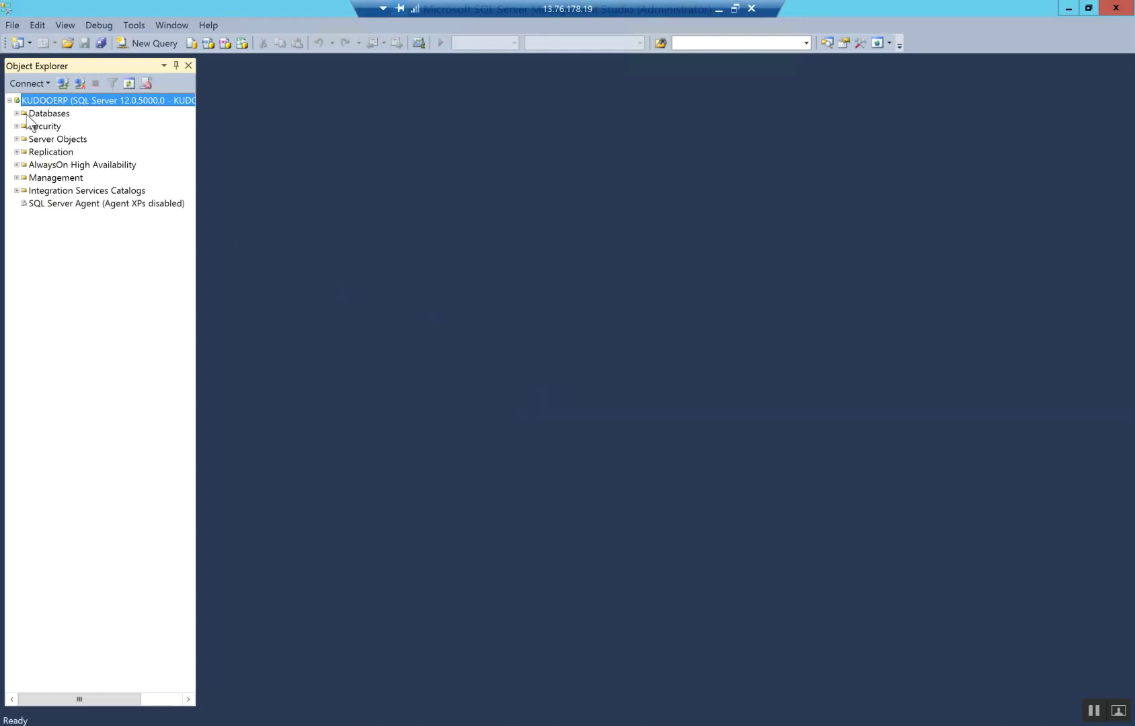
click(16, 126)
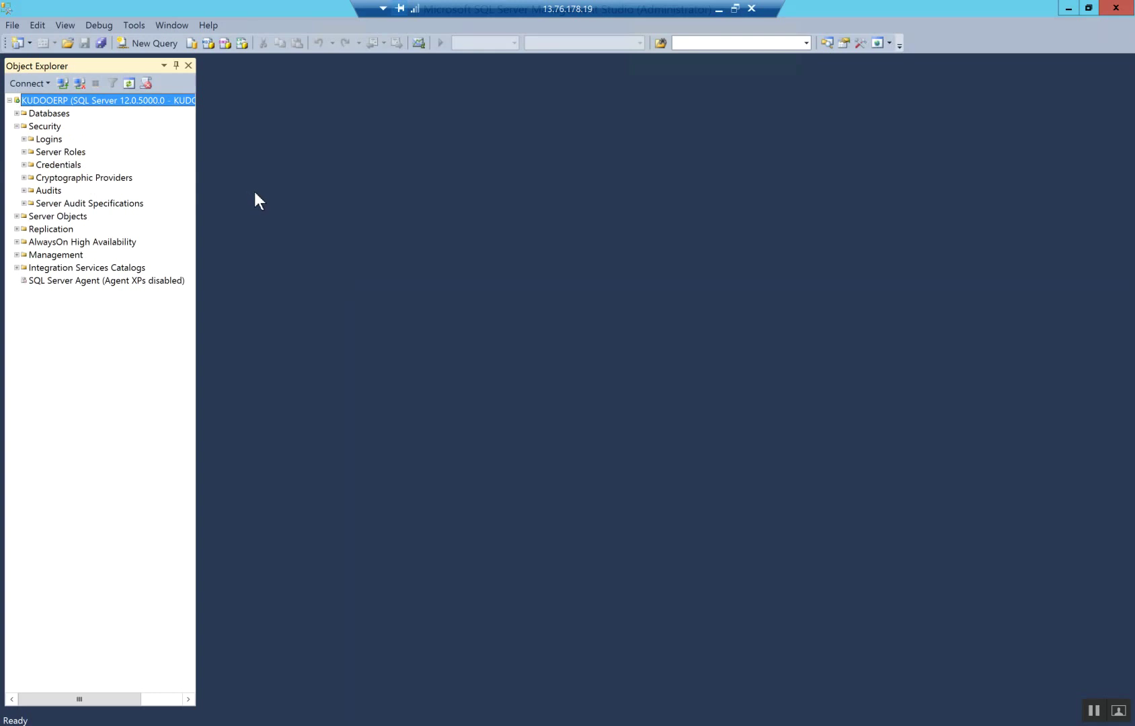
click(48, 140)
right_click(49, 139)
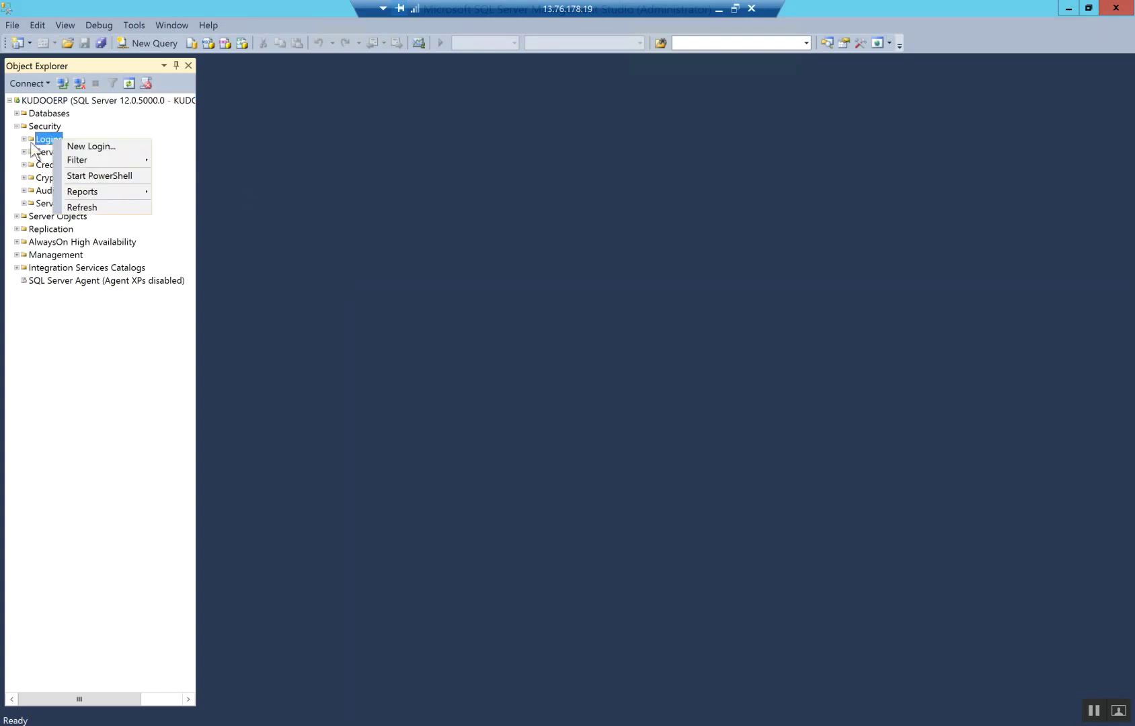
click(112, 147)
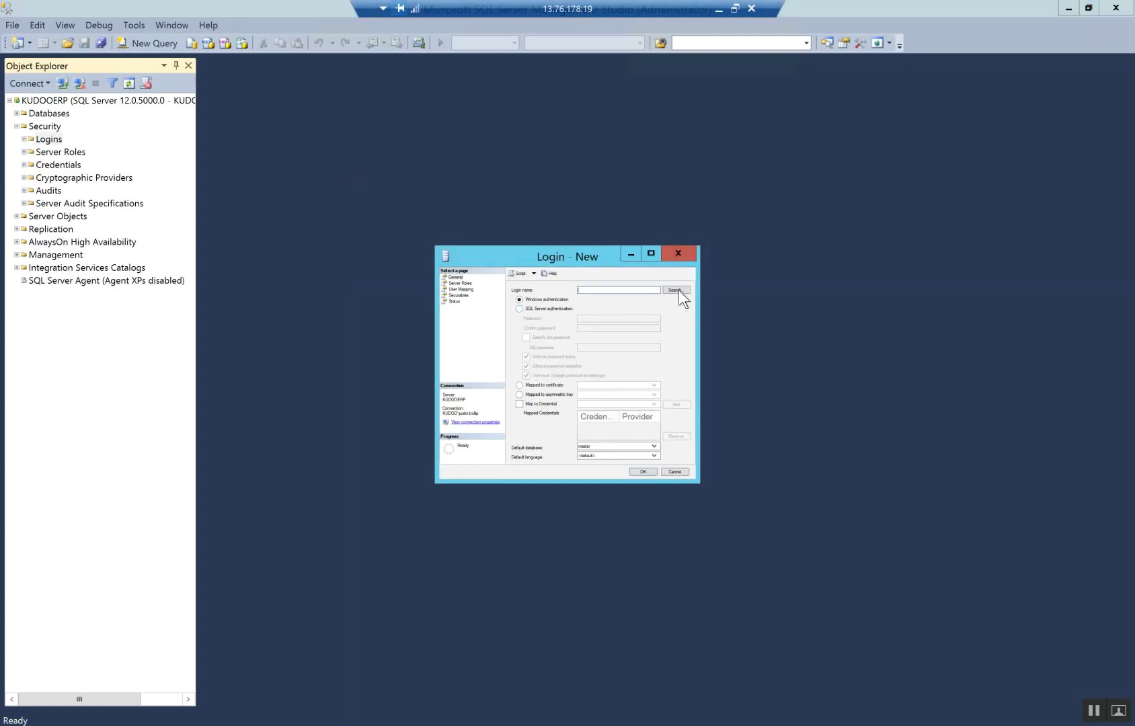
click(676, 290)
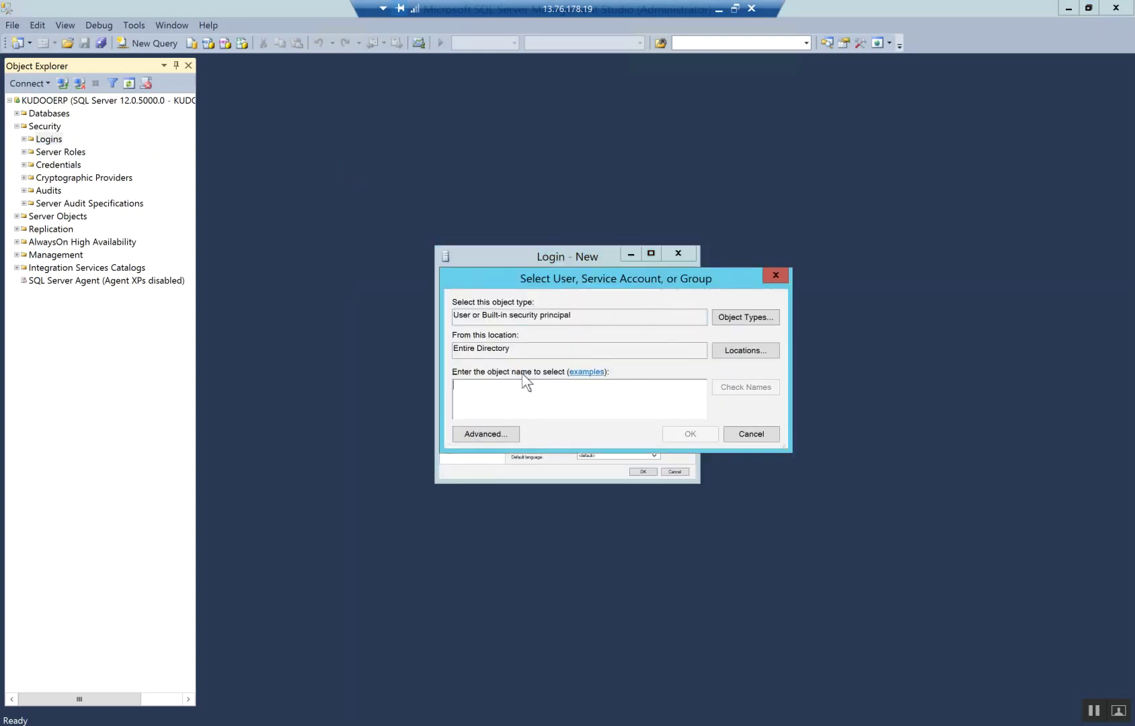
text(aos)
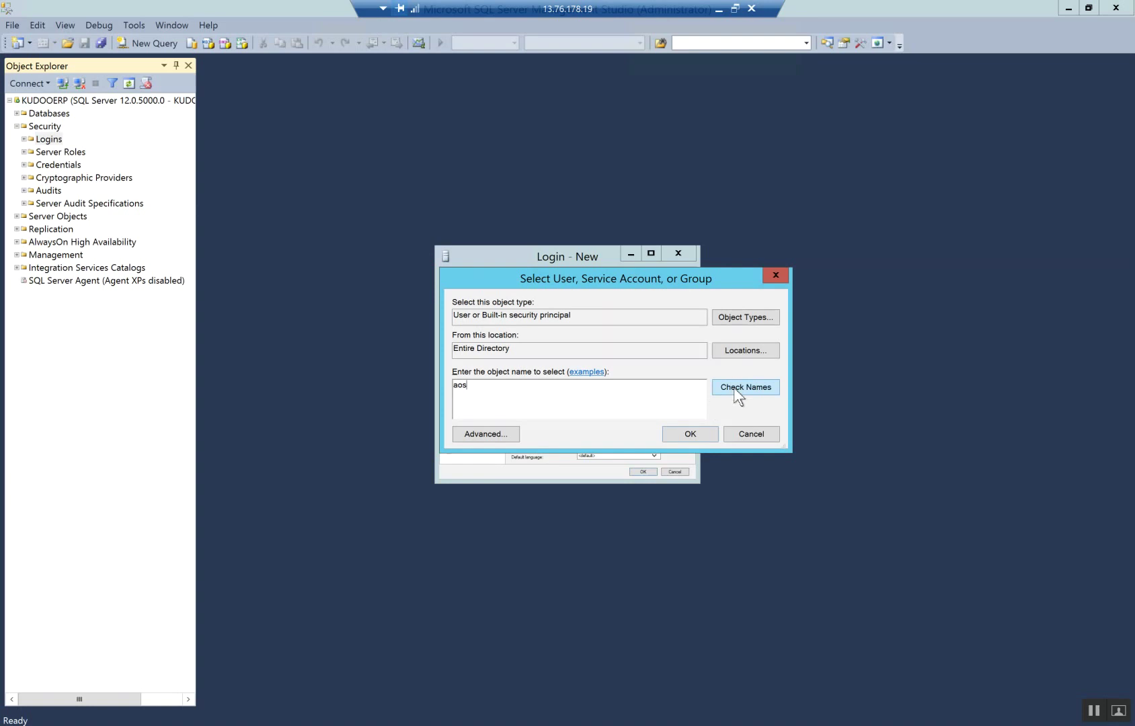
click(733, 387)
click(682, 434)
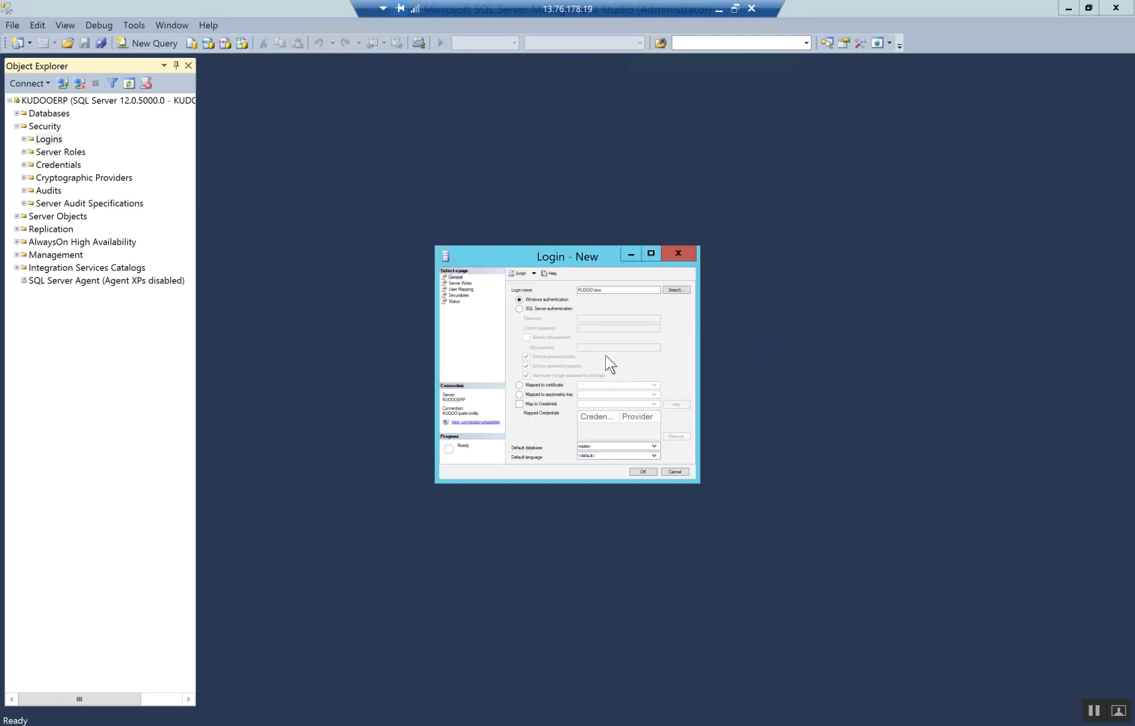
Grant the aos login every server role, including sysadmin, and save it
click(461, 283)
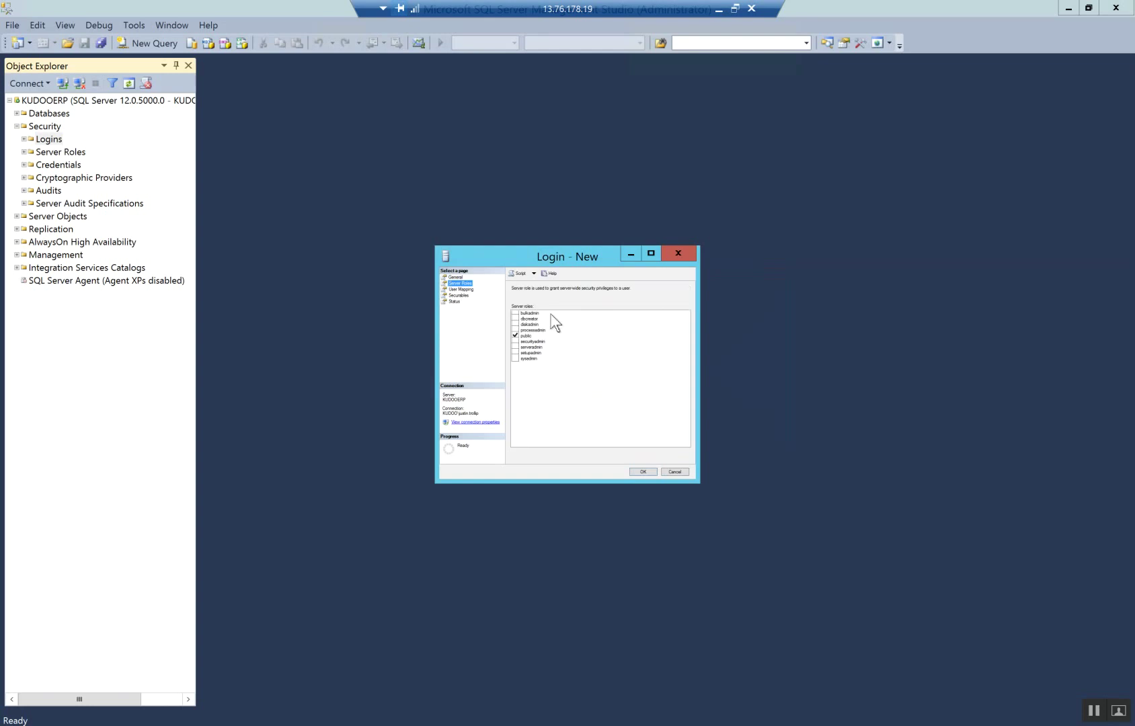
click(515, 313)
click(515, 319)
click(515, 324)
click(515, 330)
click(515, 341)
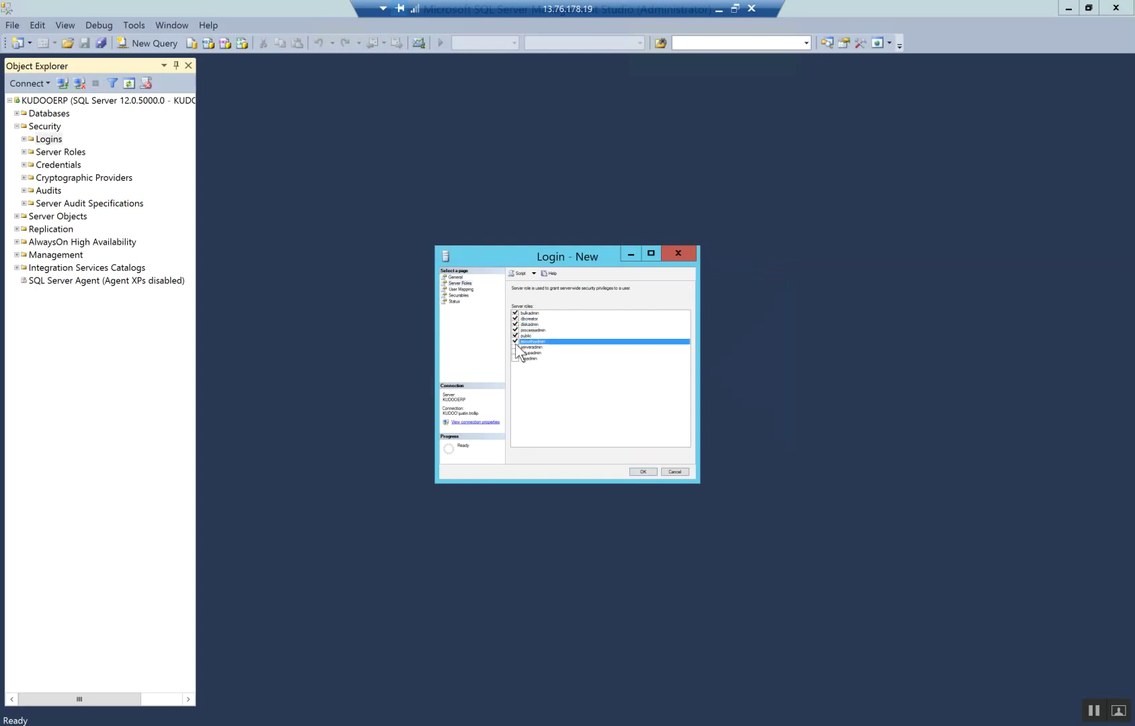
click(514, 347)
click(515, 352)
click(515, 358)
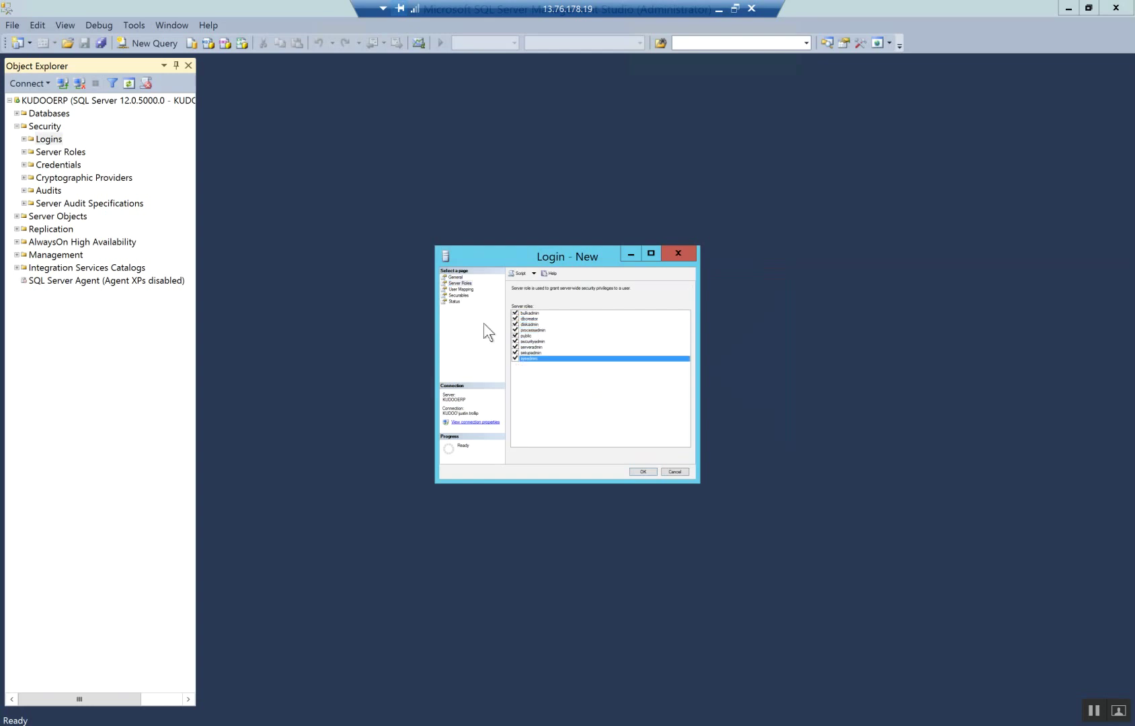
click(639, 470)
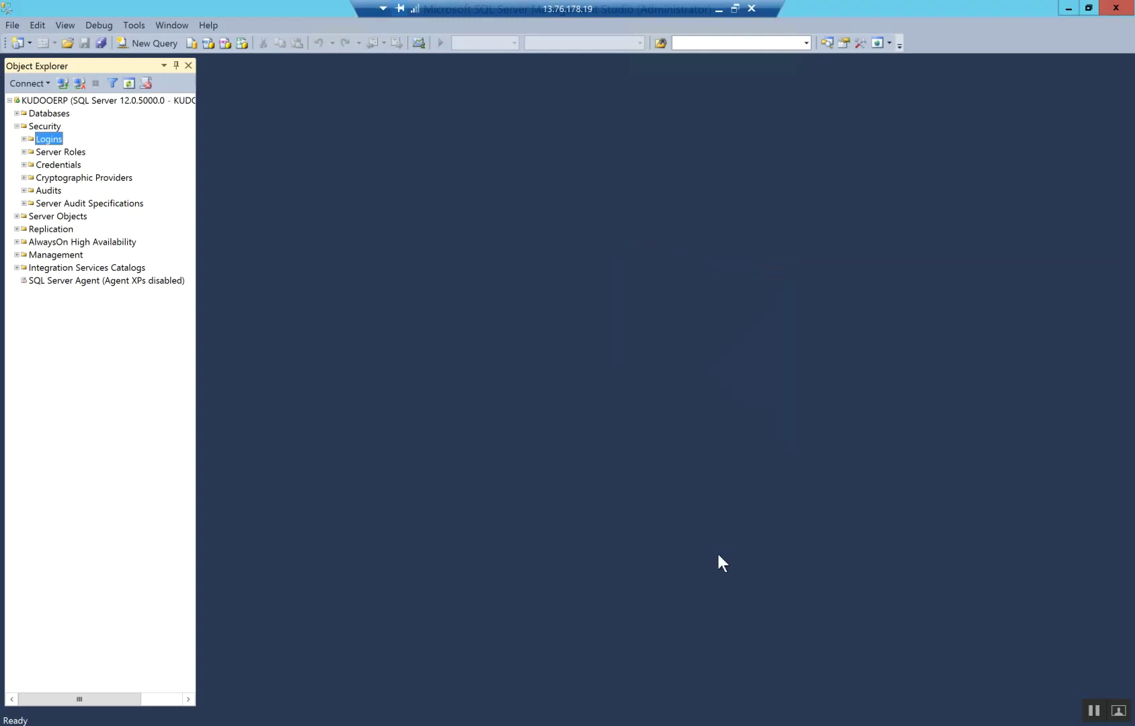
Start a new Windows login for the bcp domain account
right_click(44, 138)
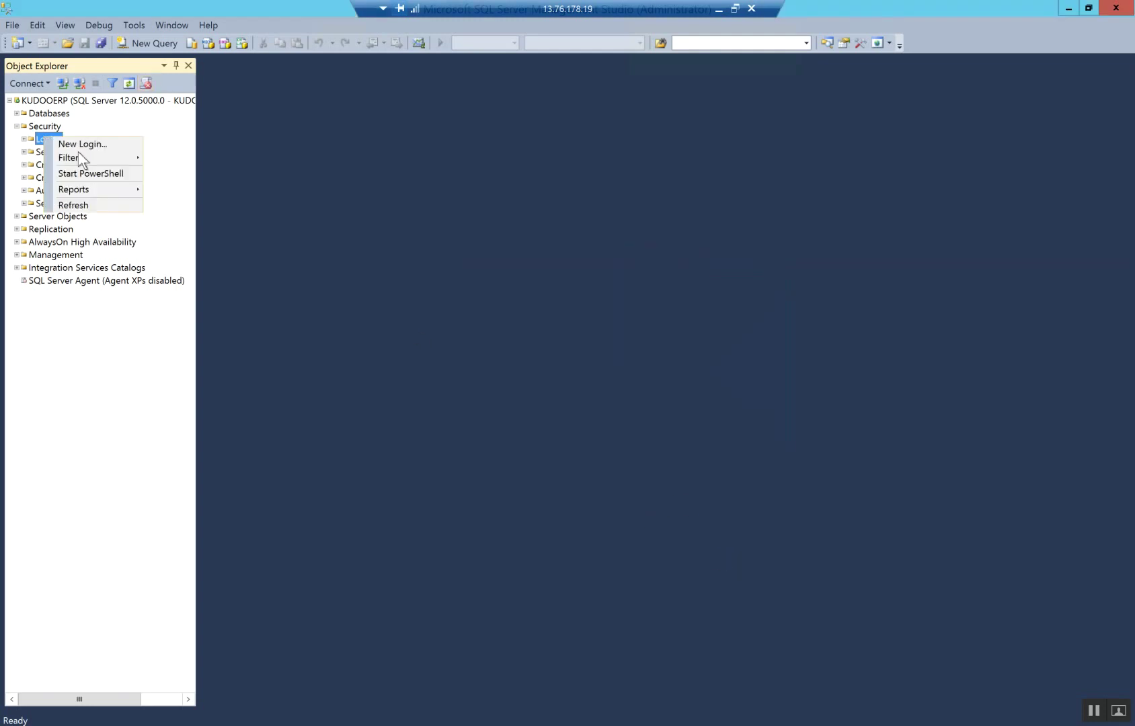
click(84, 144)
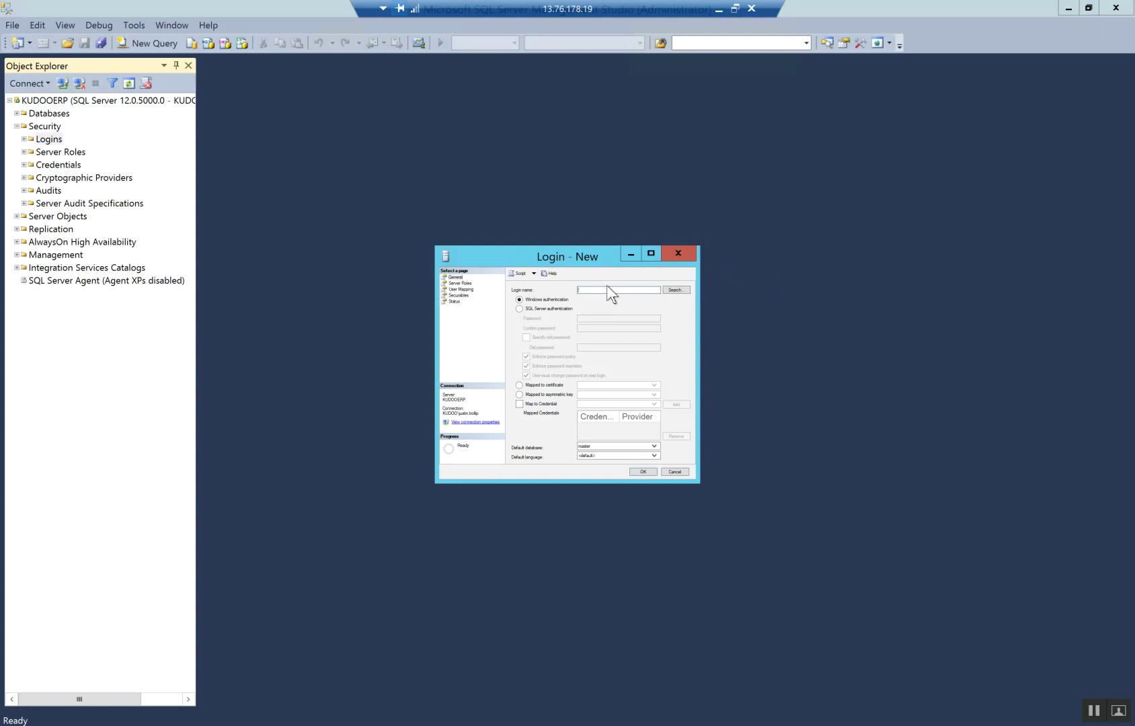
click(674, 292)
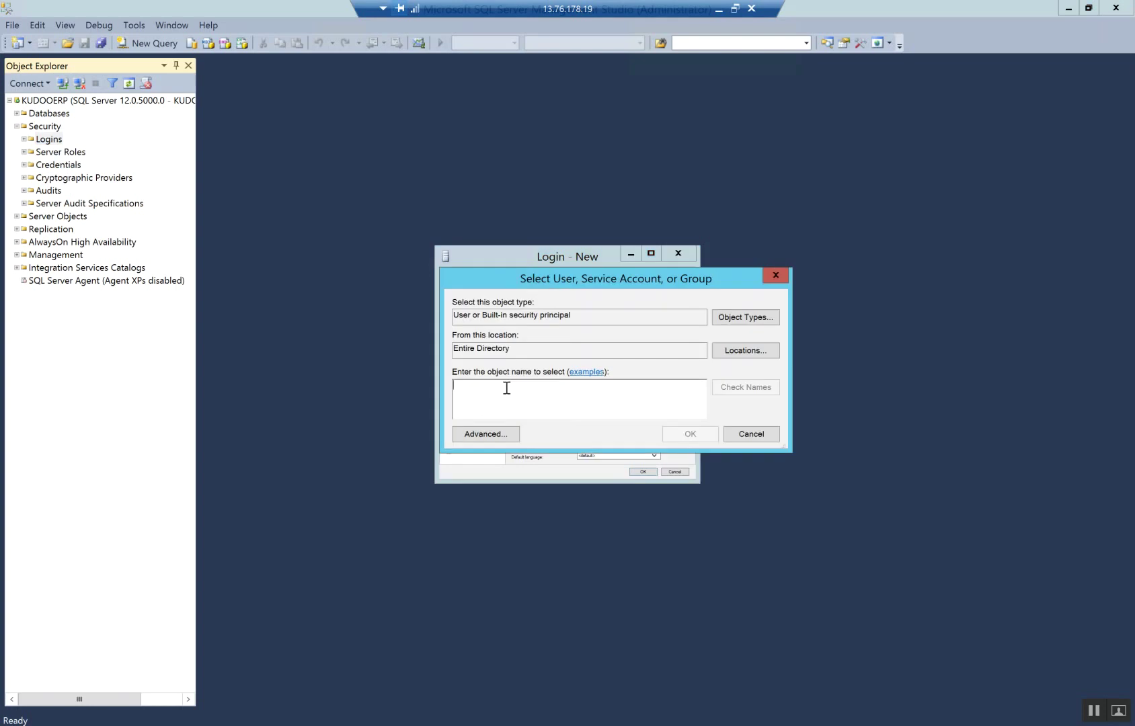
text(bcp)
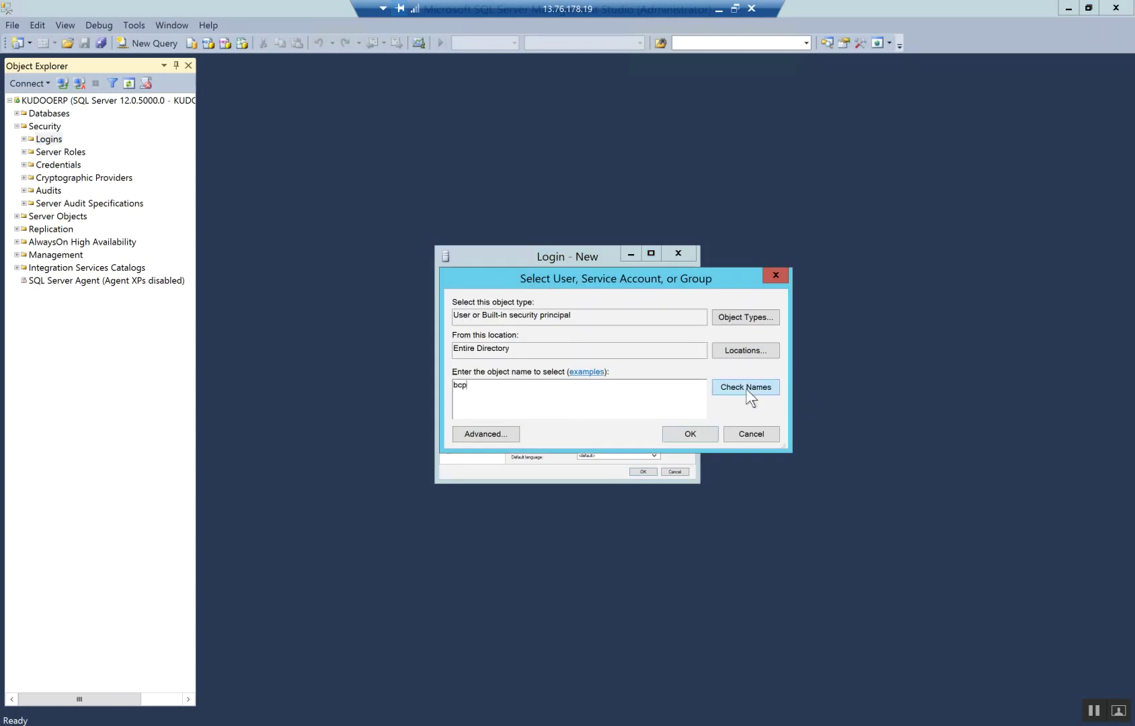
click(745, 388)
click(689, 433)
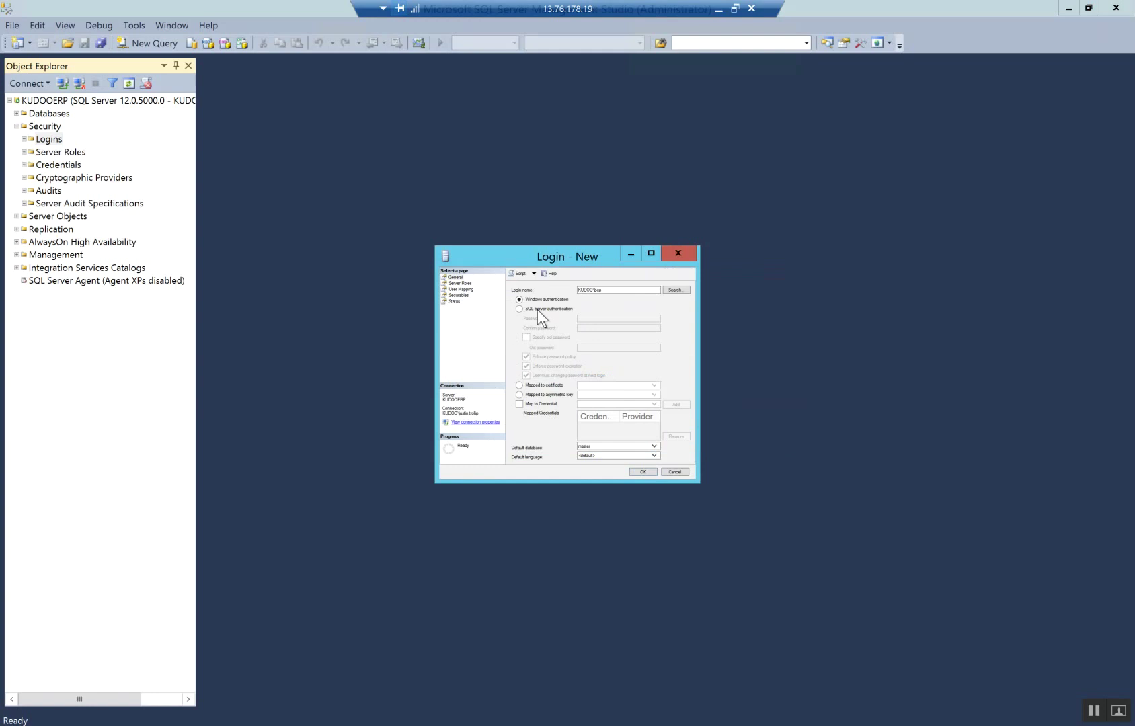
Grant the bcp login all server roles, including sysadmin, and save it
click(460, 283)
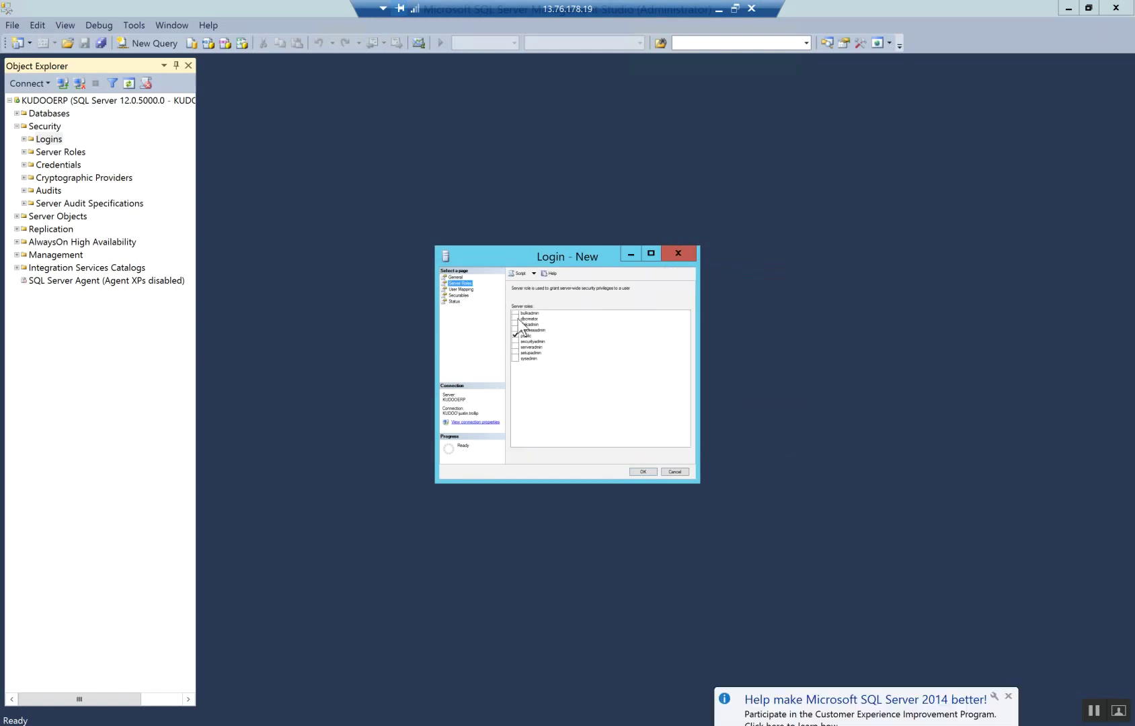
click(515, 314)
click(515, 319)
click(515, 324)
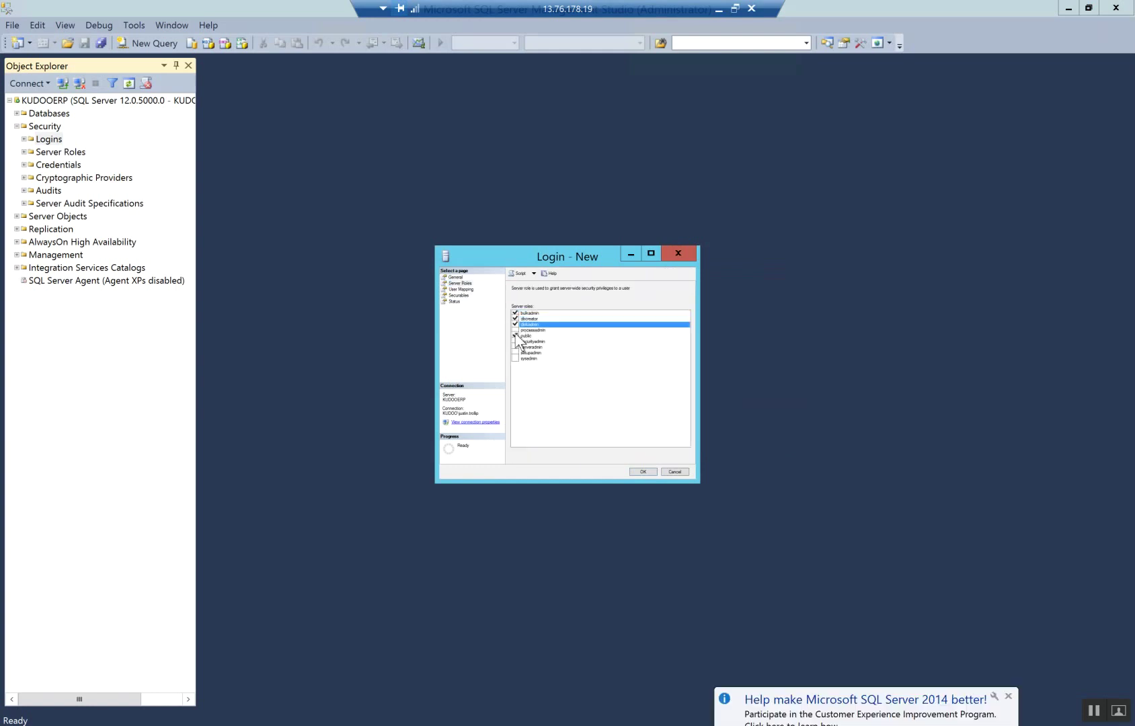
click(515, 330)
click(518, 342)
click(515, 353)
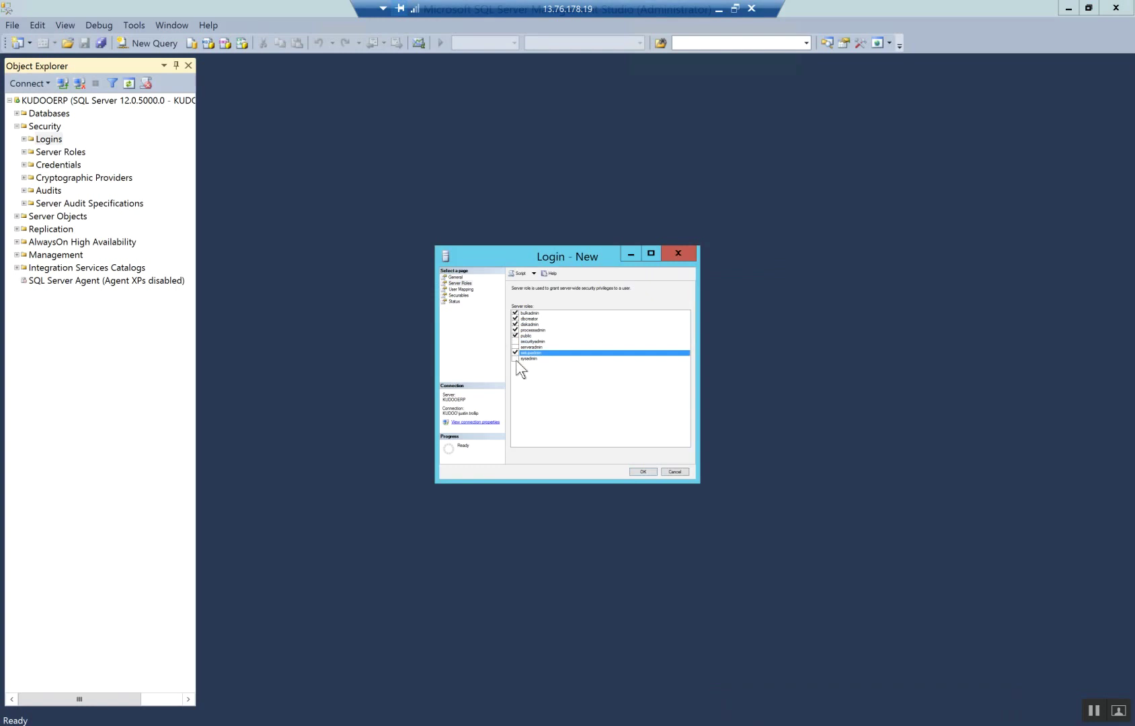
click(514, 359)
click(515, 347)
click(514, 342)
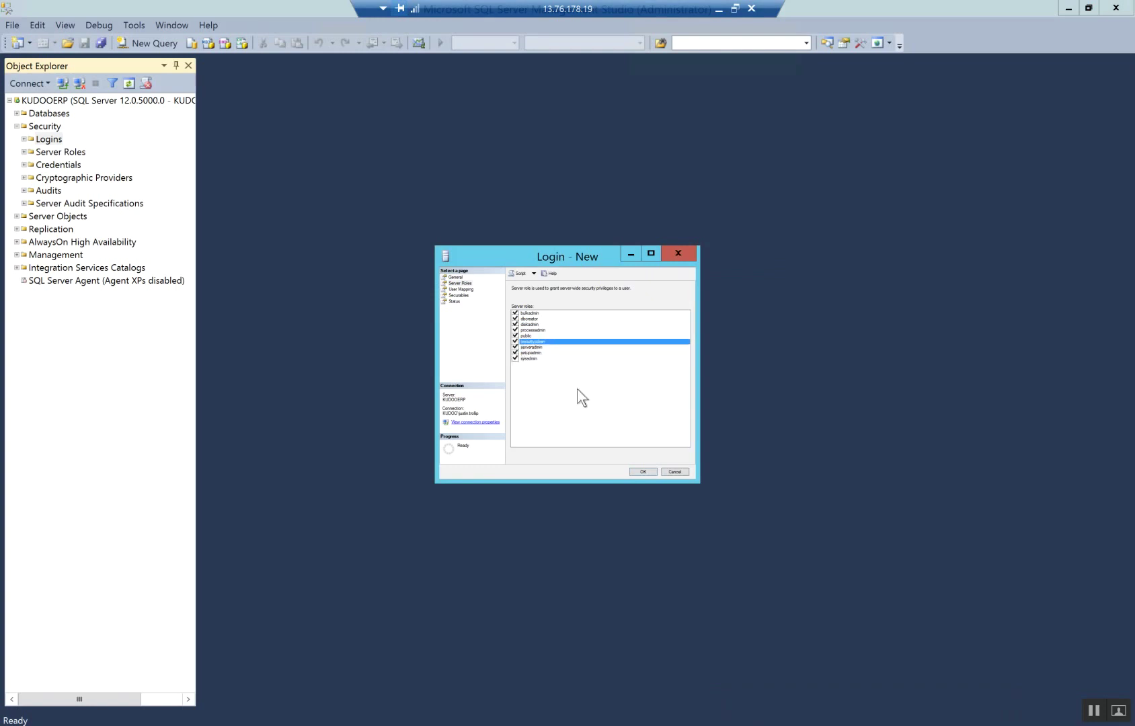
click(642, 471)
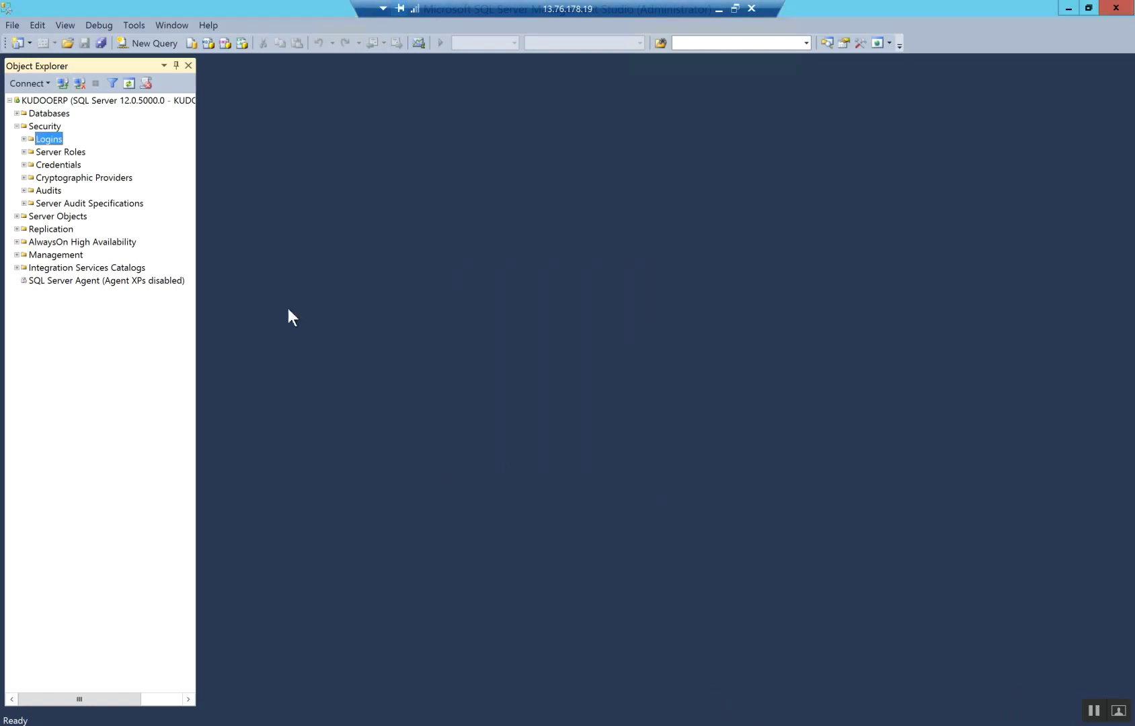
Start a third Windows login for the MR domain account
right_click(52, 142)
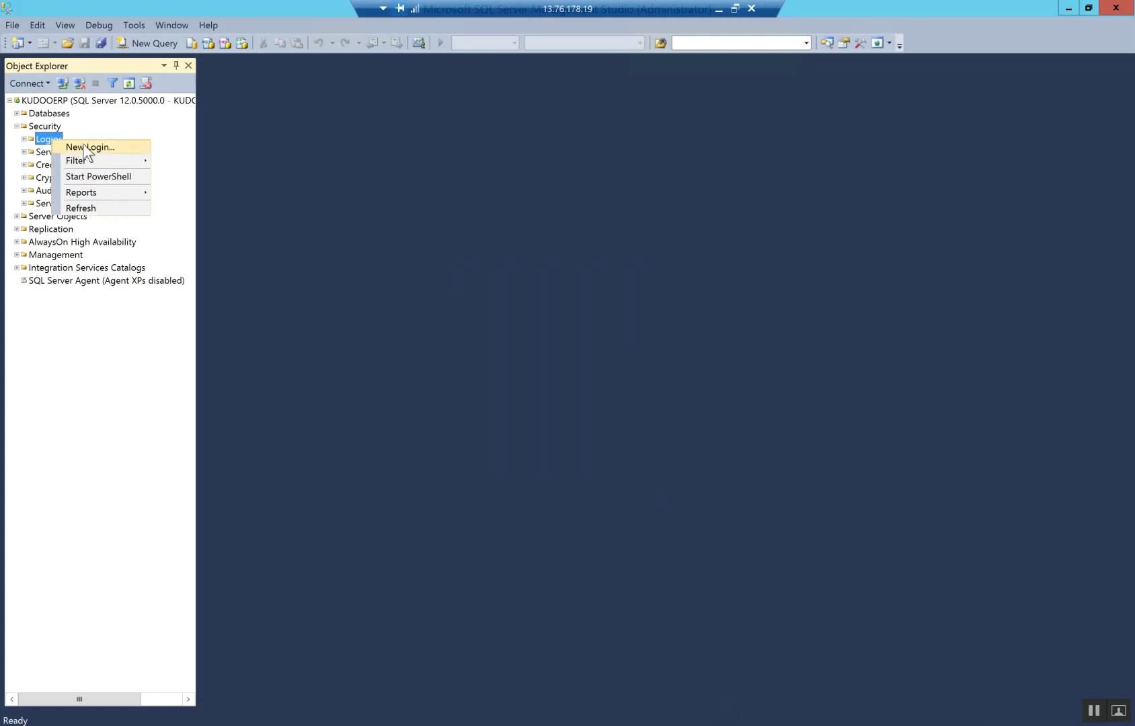
click(82, 146)
click(685, 296)
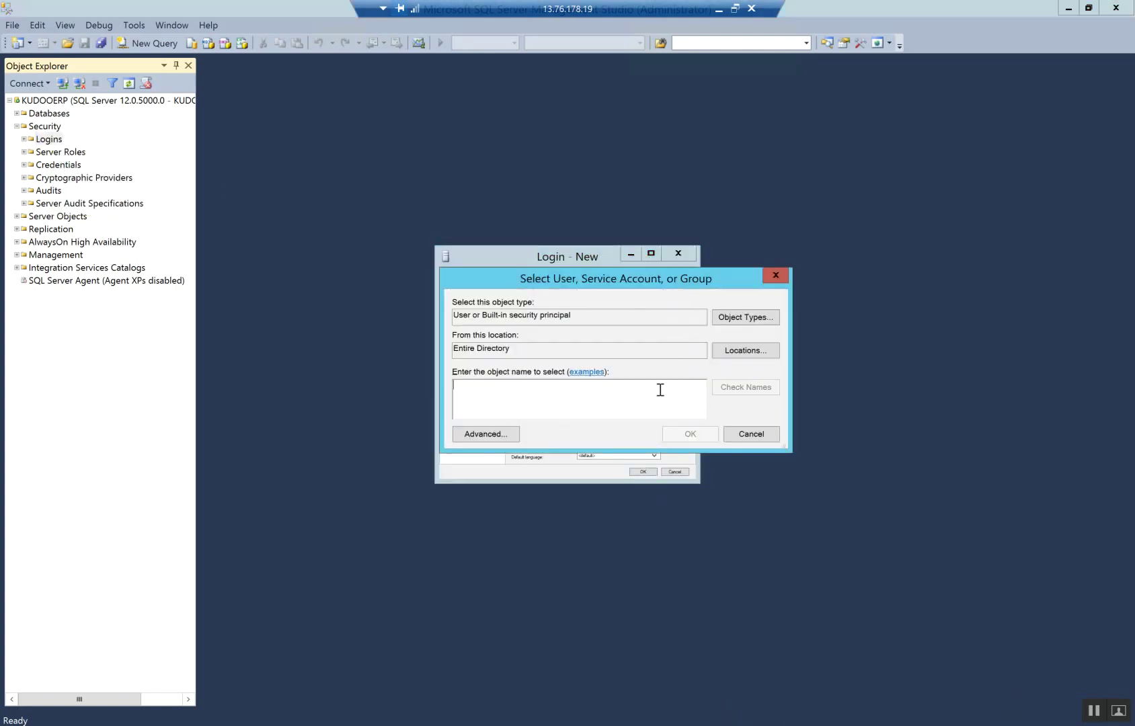
text(mr)
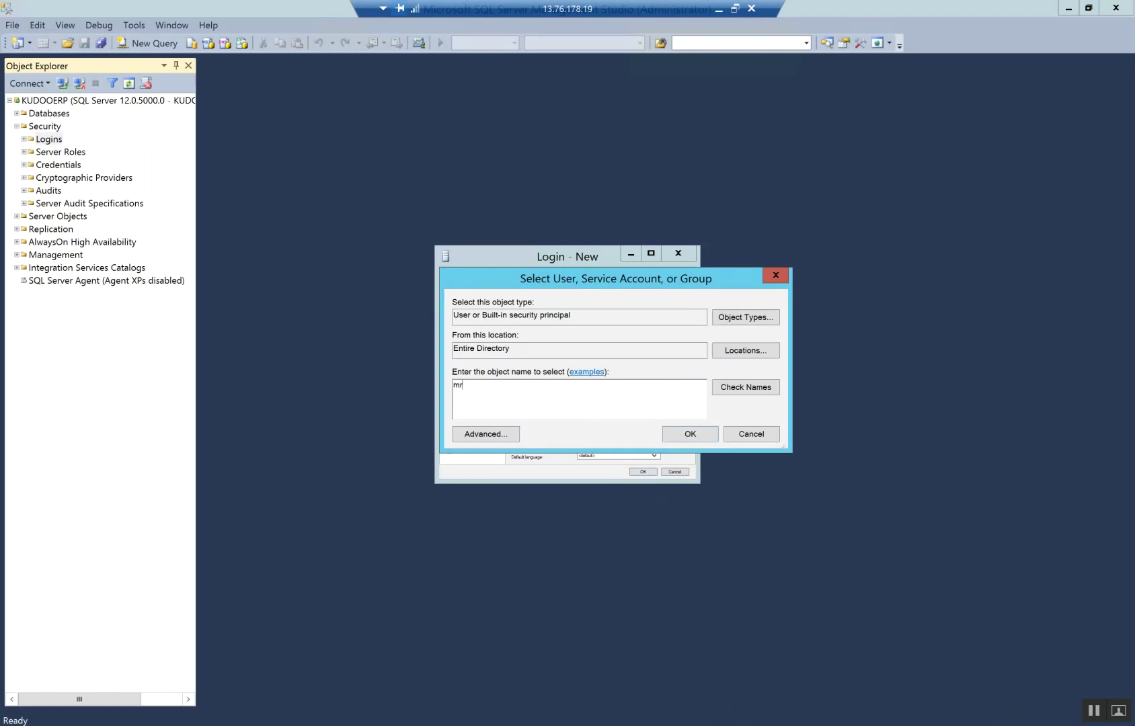
click(752, 390)
click(690, 435)
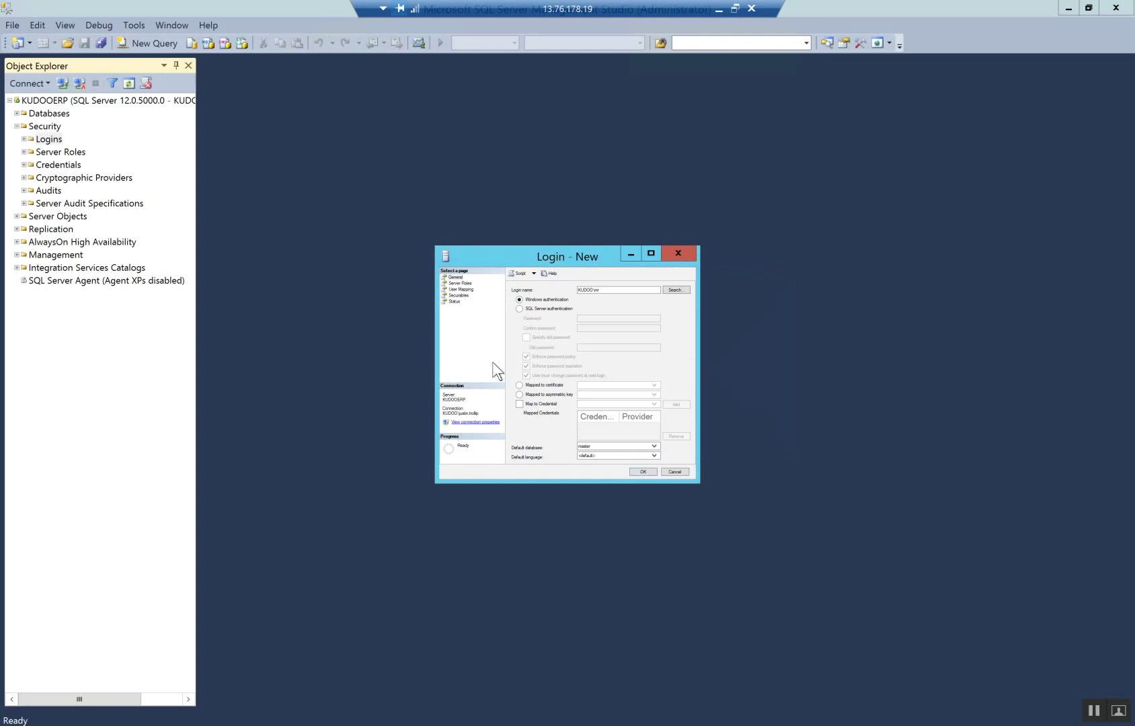
Grant the MR login all server roles, including sysadmin, and save it
click(460, 283)
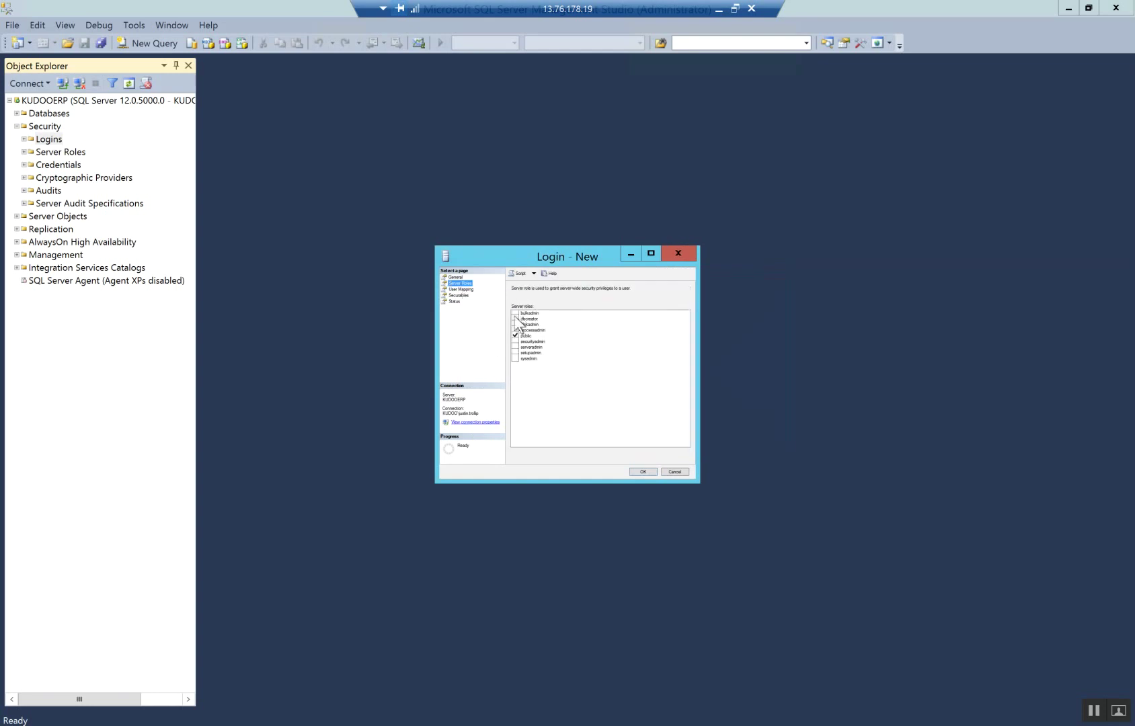
click(515, 313)
click(515, 318)
click(515, 324)
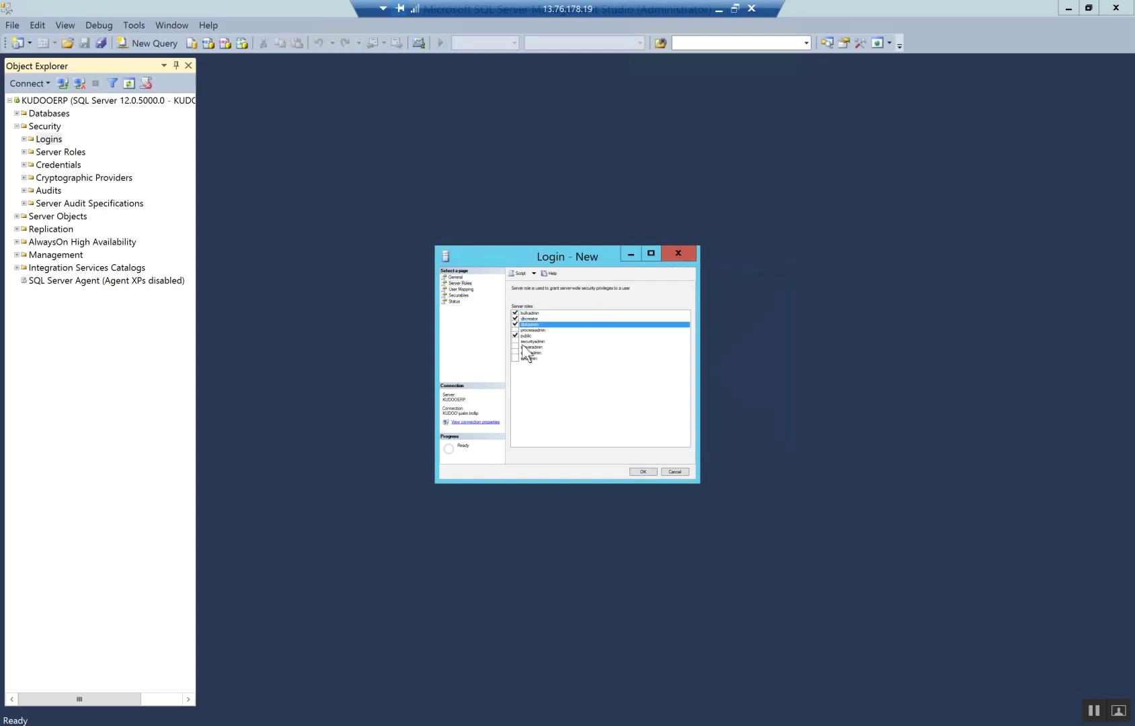
click(515, 330)
click(515, 342)
click(515, 346)
click(515, 353)
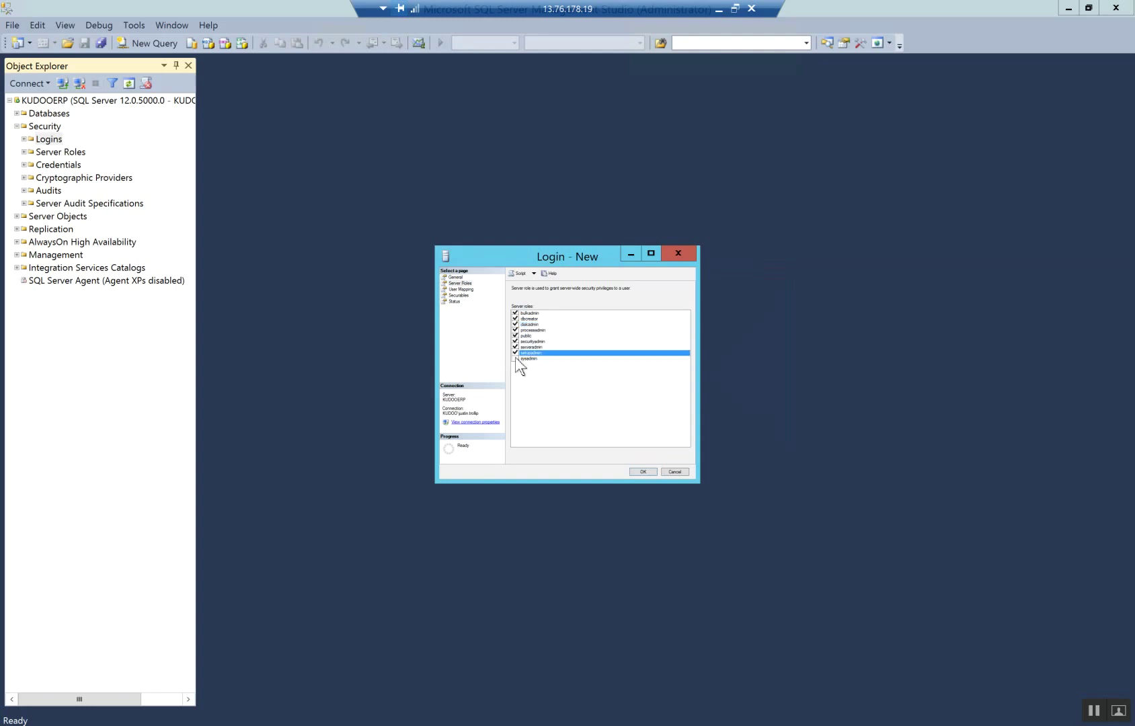
click(515, 358)
click(642, 472)
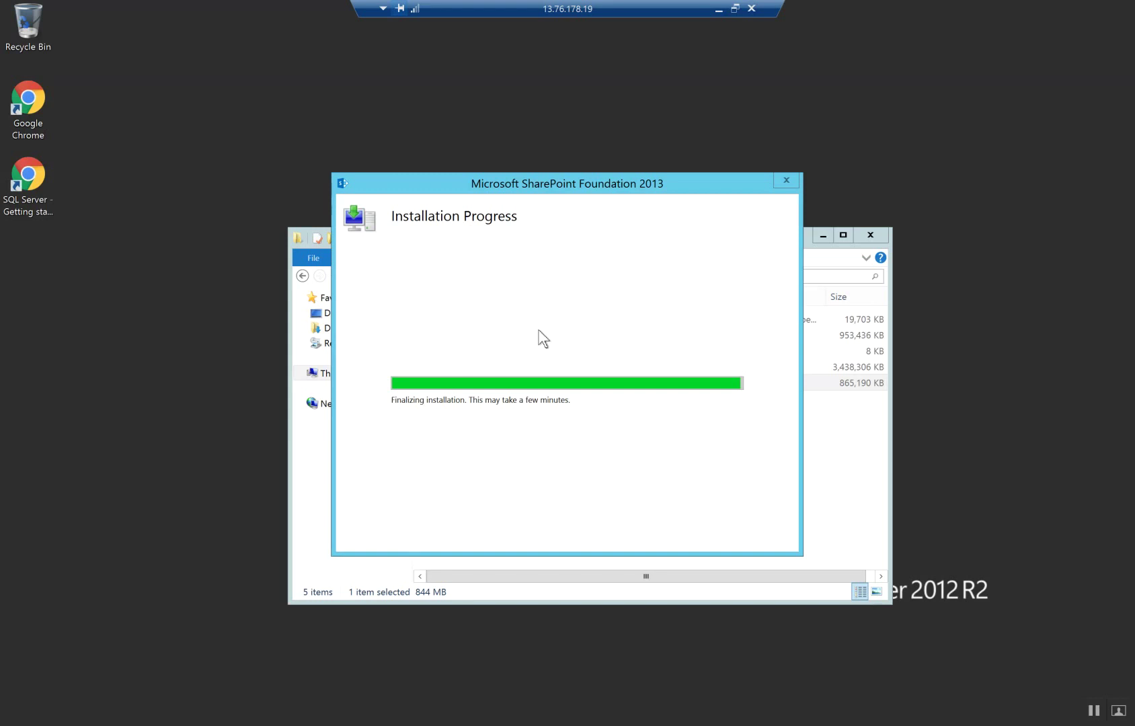
Wait for SharePoint Foundation setup to finish, moving the progress window aside
drag(544, 190, 505, 153)
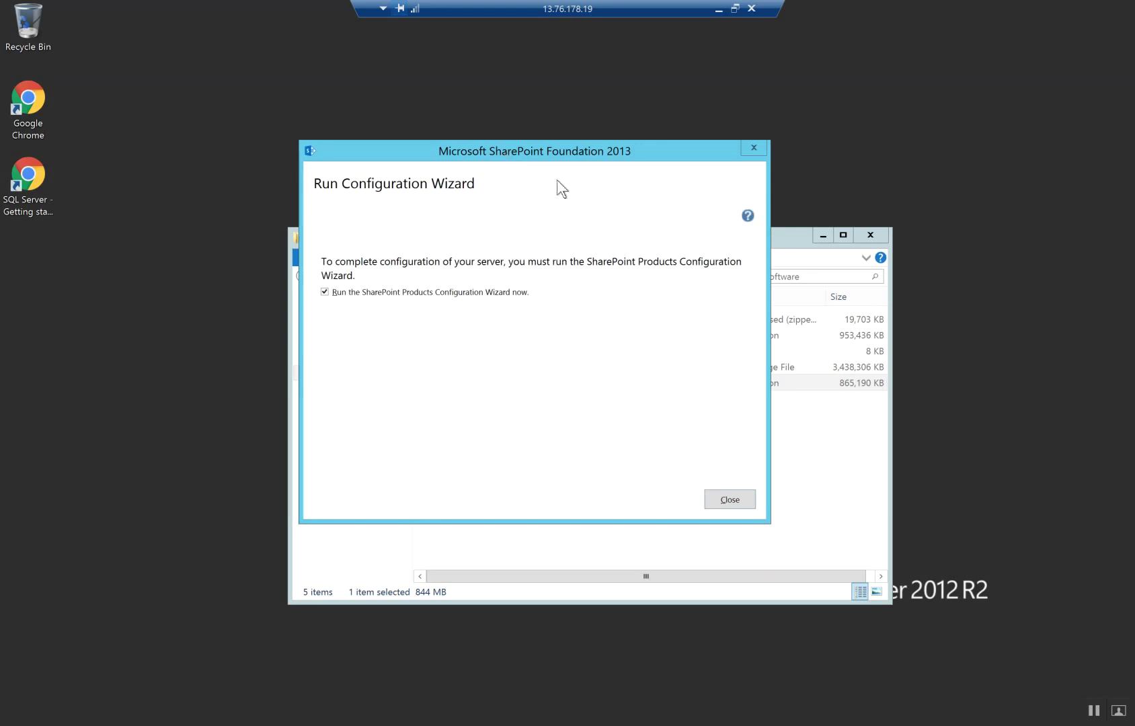
Launch the SharePoint Products Configuration Wizard and choose to create a new server farm
click(729, 499)
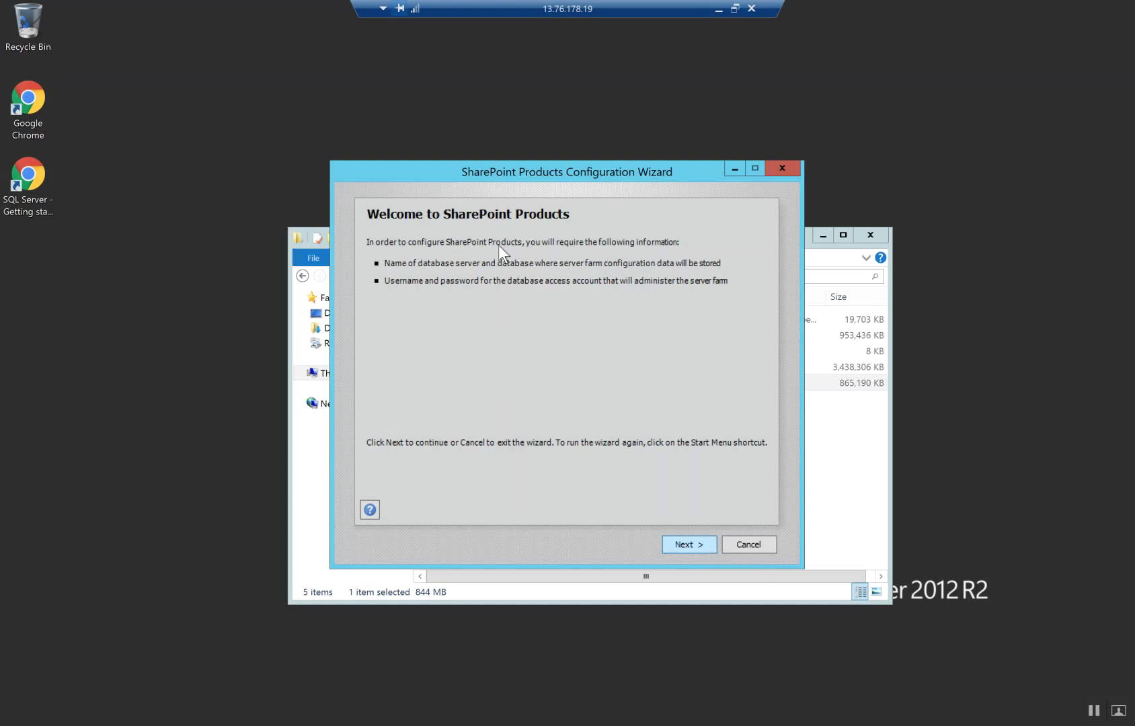
click(694, 541)
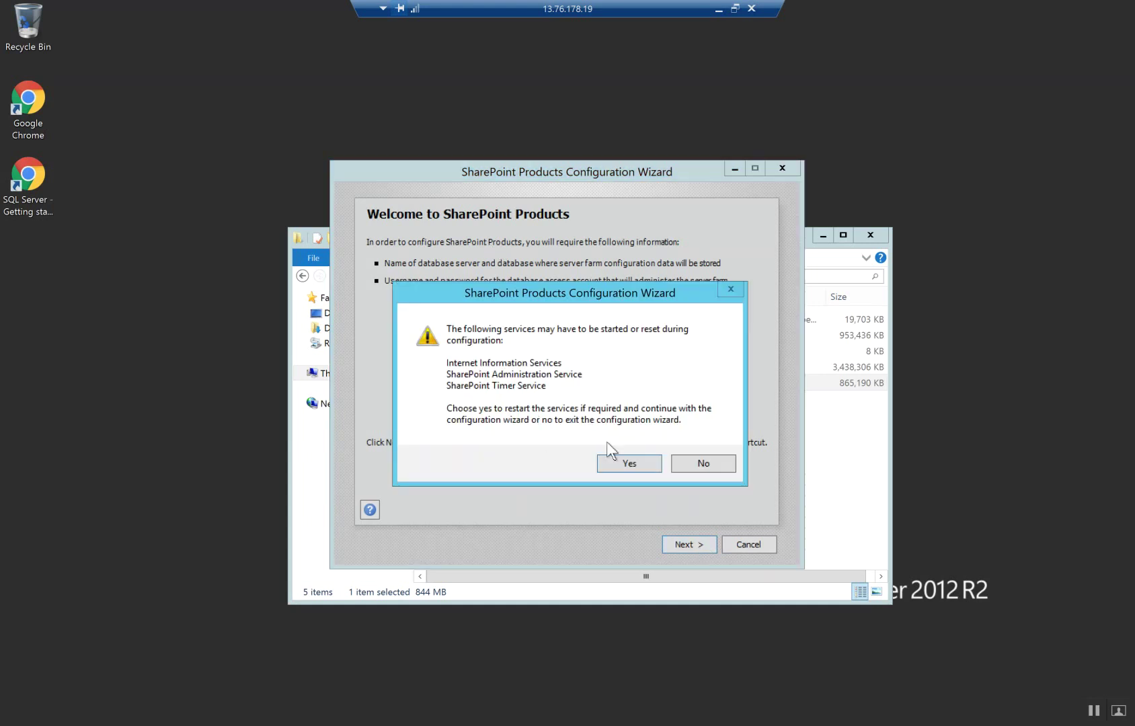
click(614, 463)
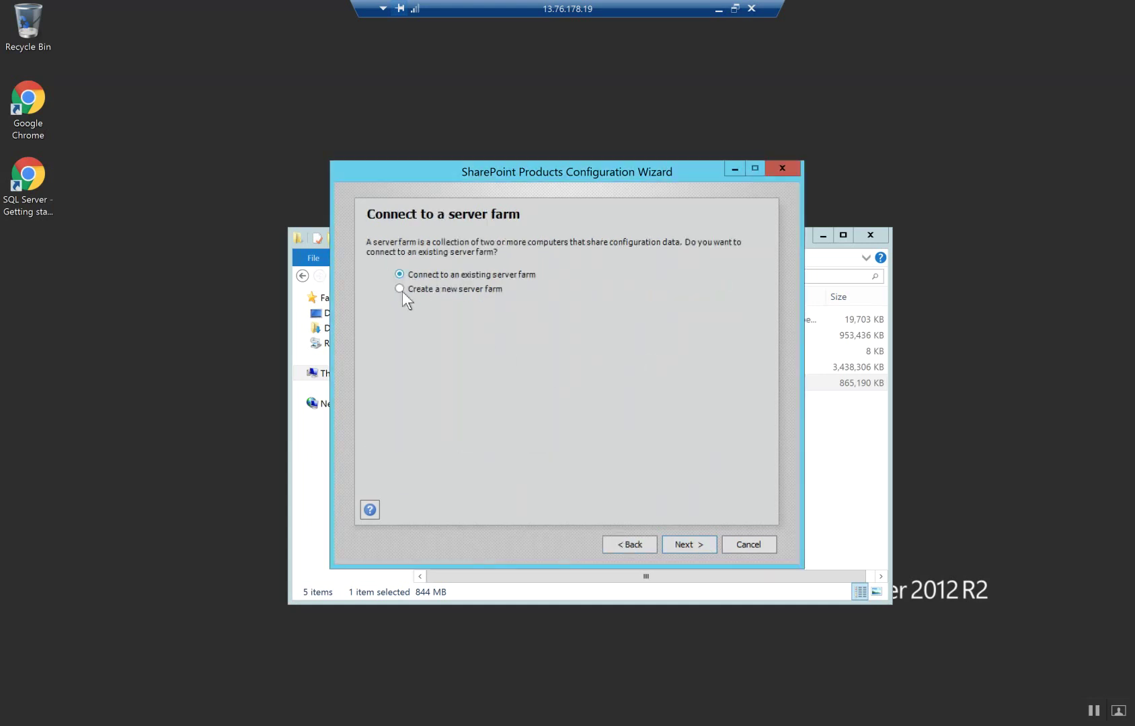
click(681, 546)
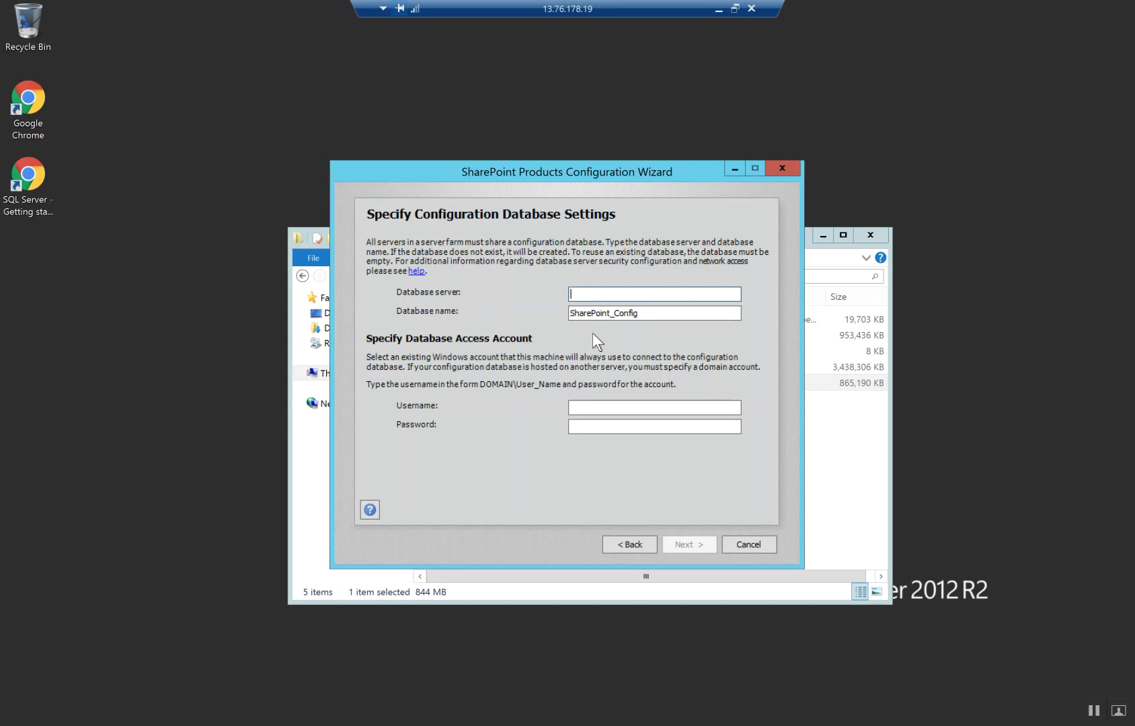
Look up the server's computer name in System information
key(super+x)
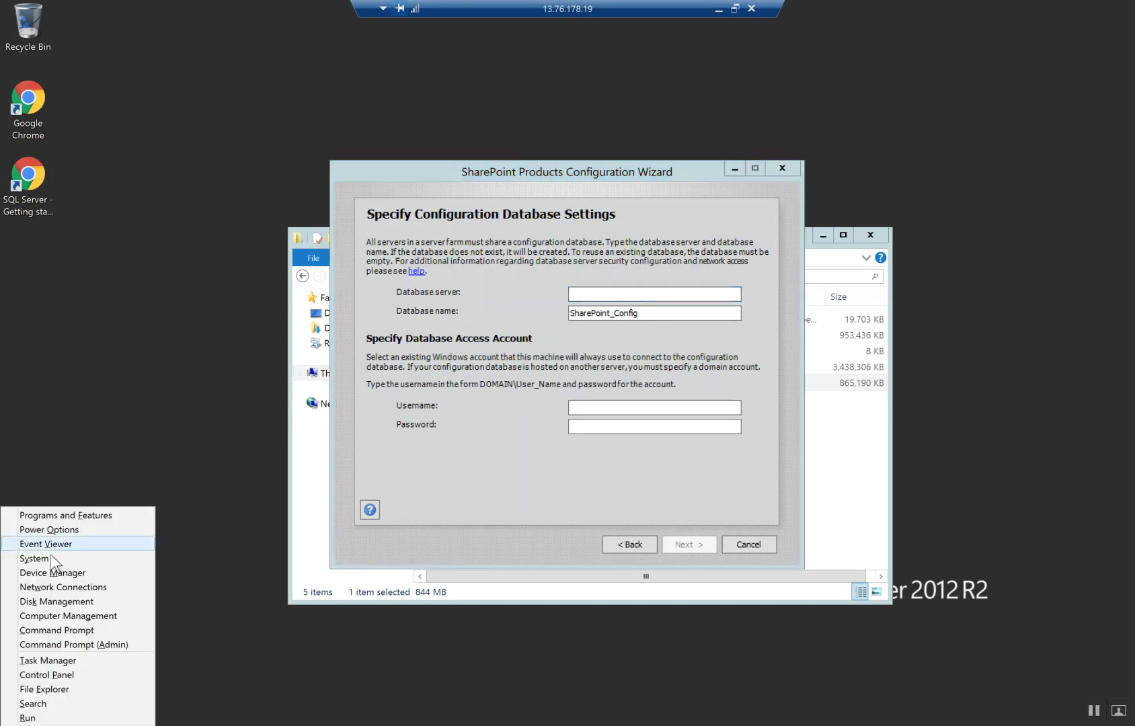
click(153, 558)
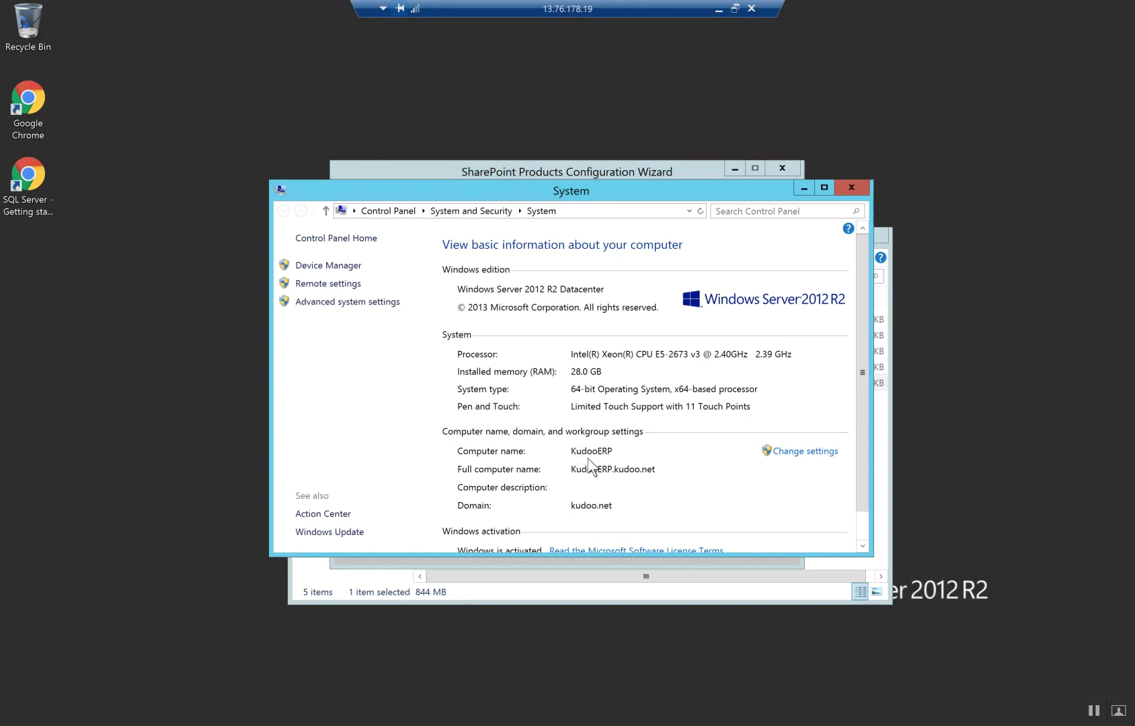
click(851, 187)
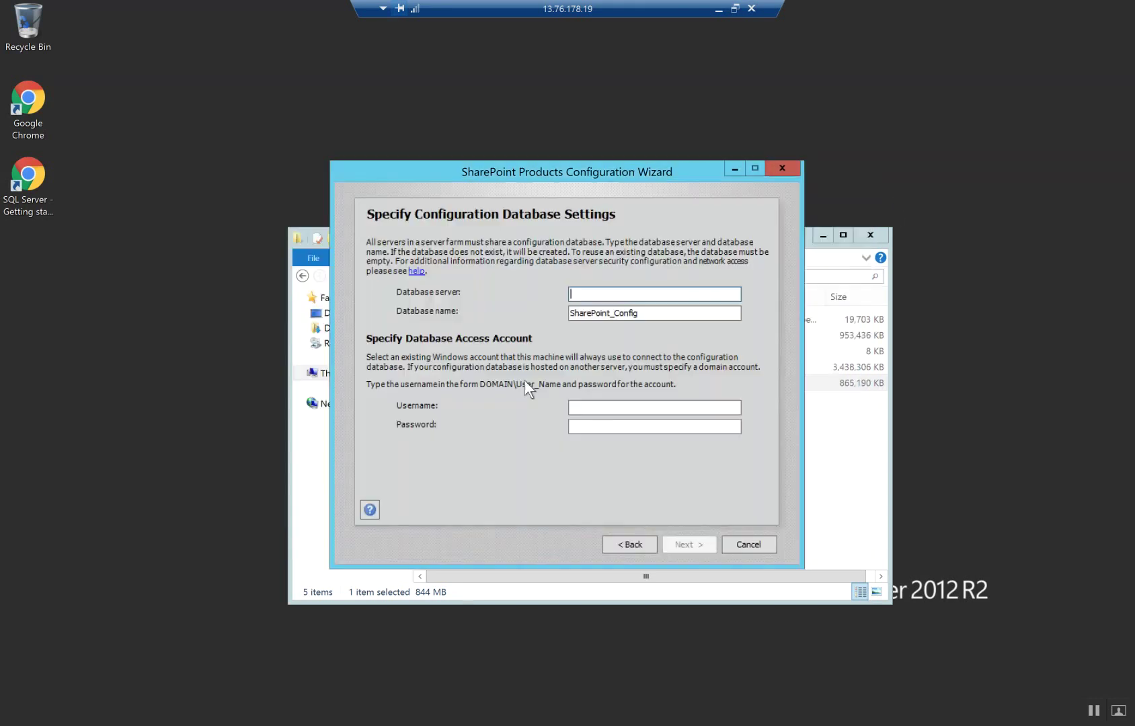
Enter database server KudooERP, the domain access account and its password, and continue
text(KudooERP)
key(Tab)
click(597, 407)
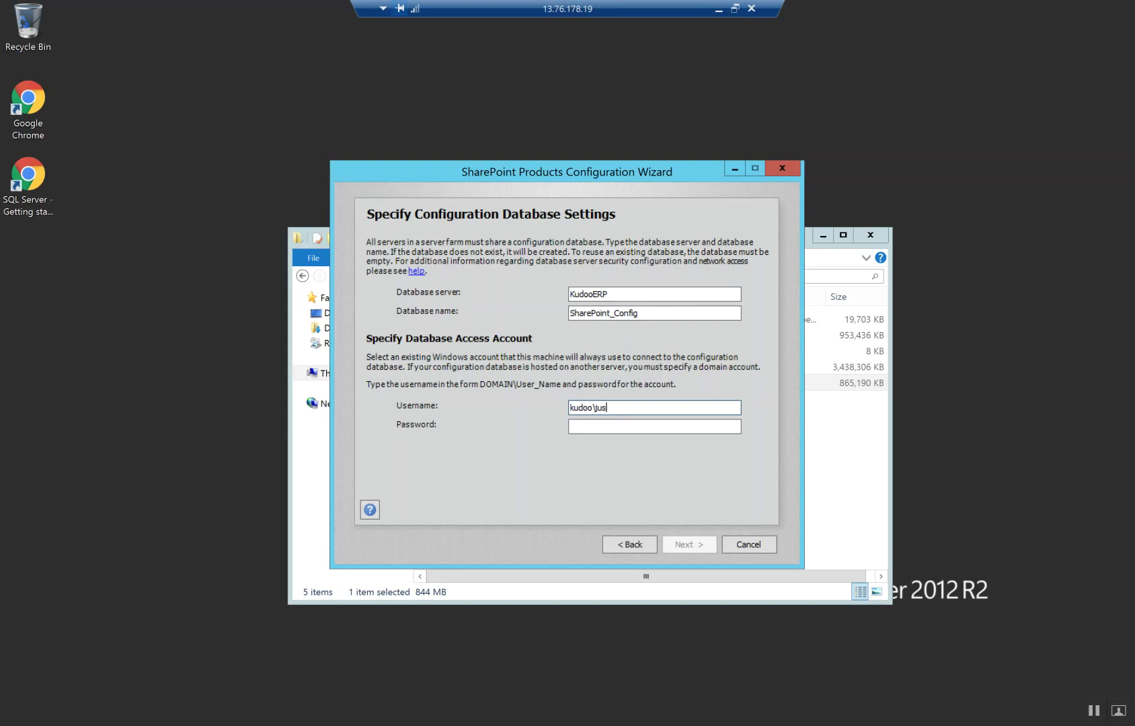
key(Tab)
text(••••••••••••)
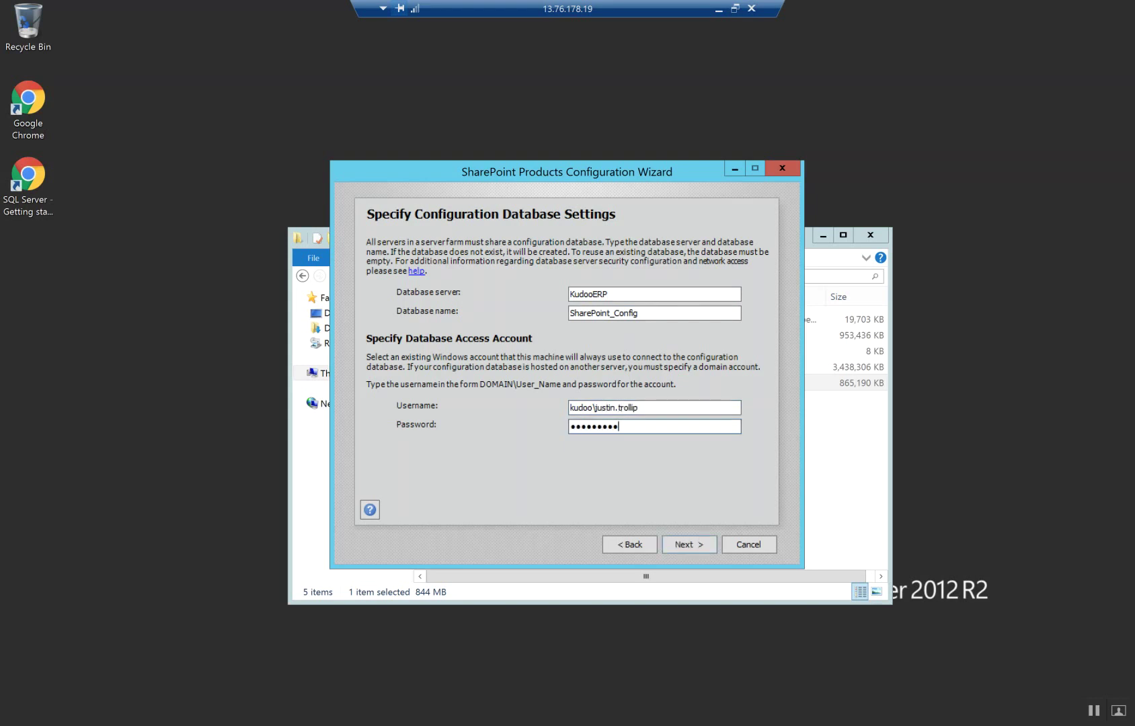
click(713, 539)
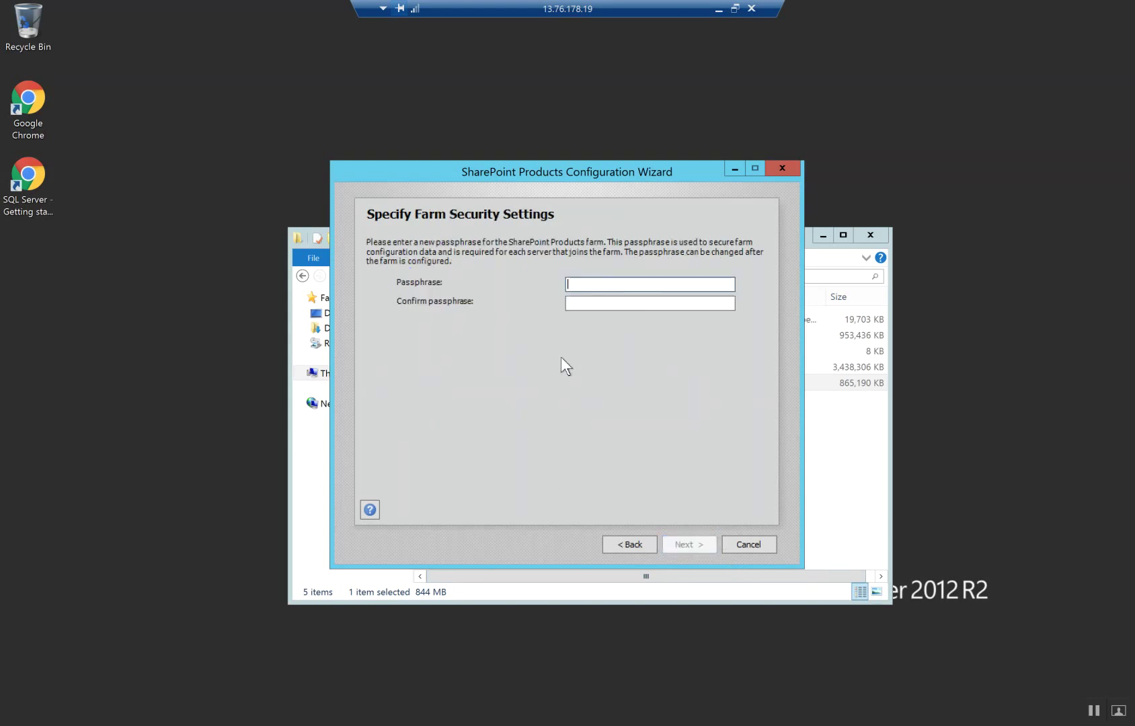
Enter and confirm the farm passphrase, then start configuration from the summary
text(••••••)
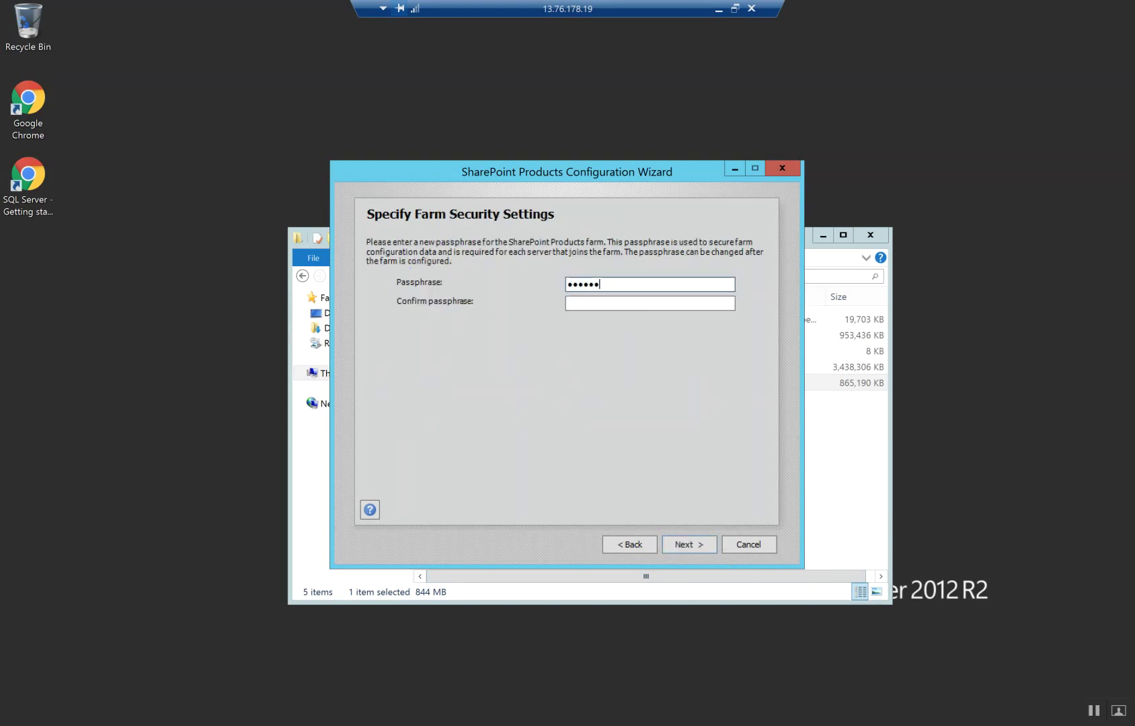
text(••••••)
key(Tab)
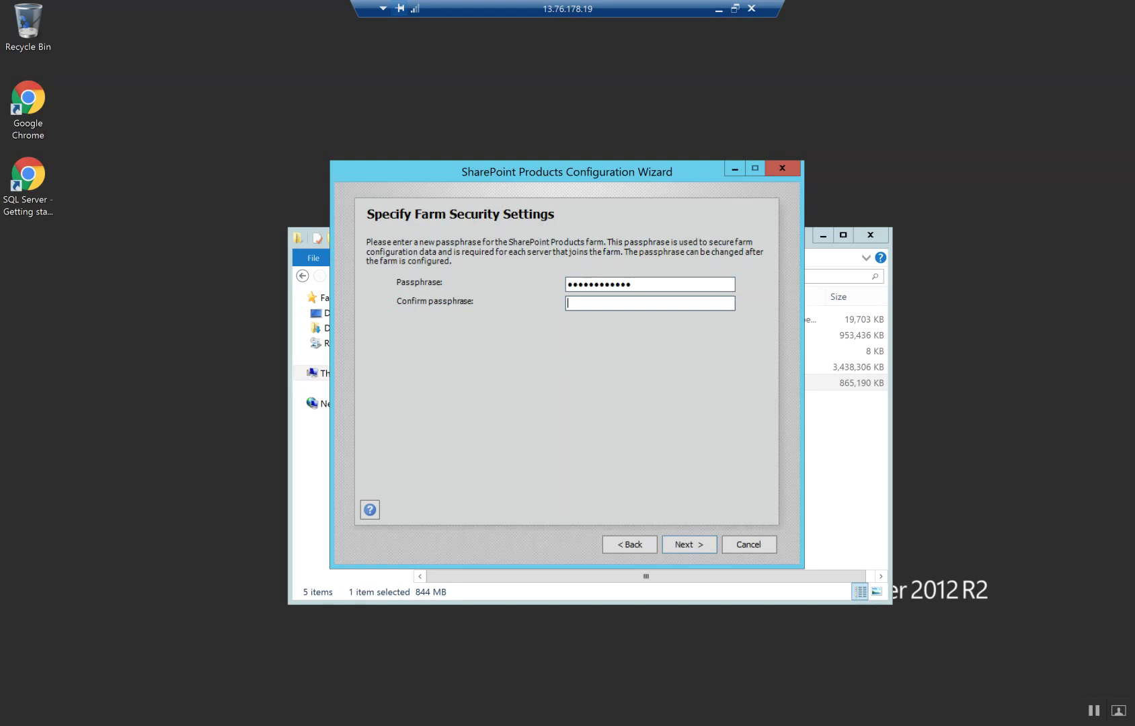
text(••••••••••••)
click(679, 541)
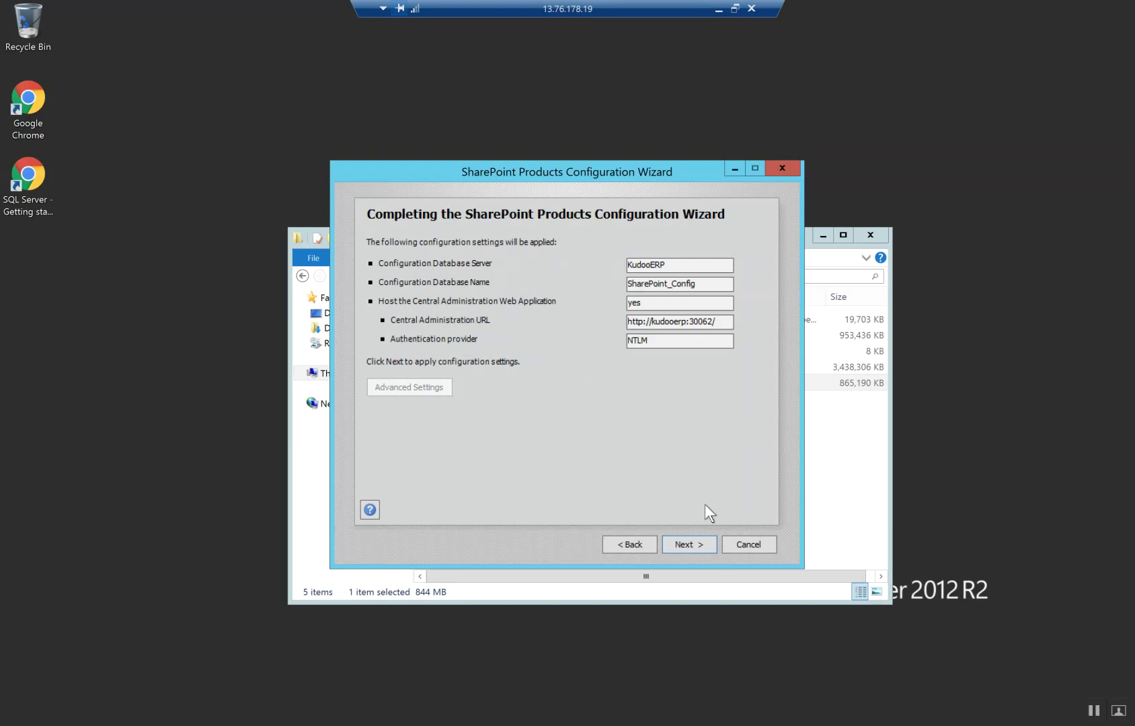
click(669, 544)
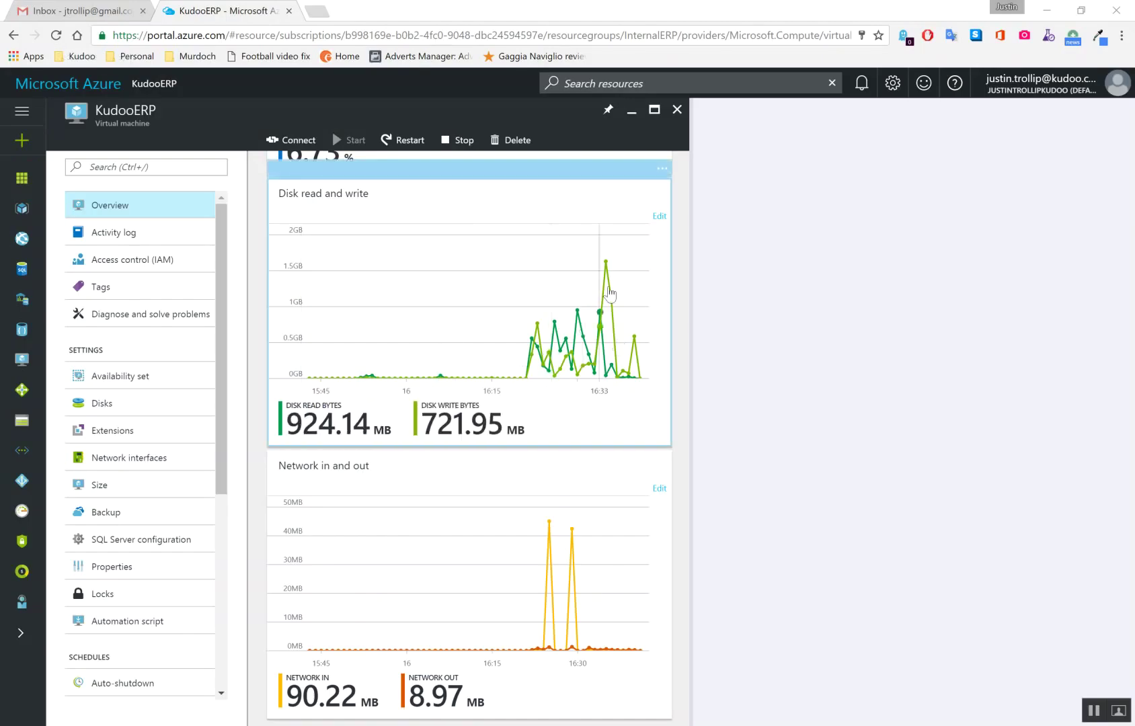
Review the KudooERP VM's CPU and disk charts, then return to the Remote Desktop session
scroll(546, 508, up, 5)
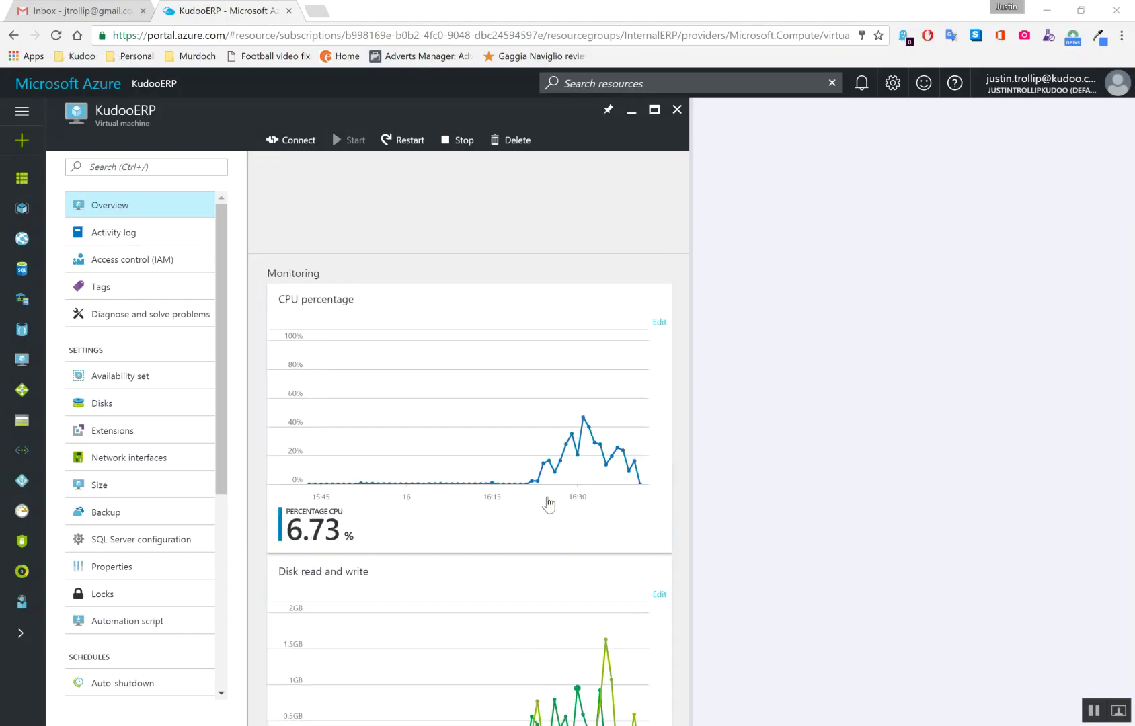
scroll(549, 504, down, 1)
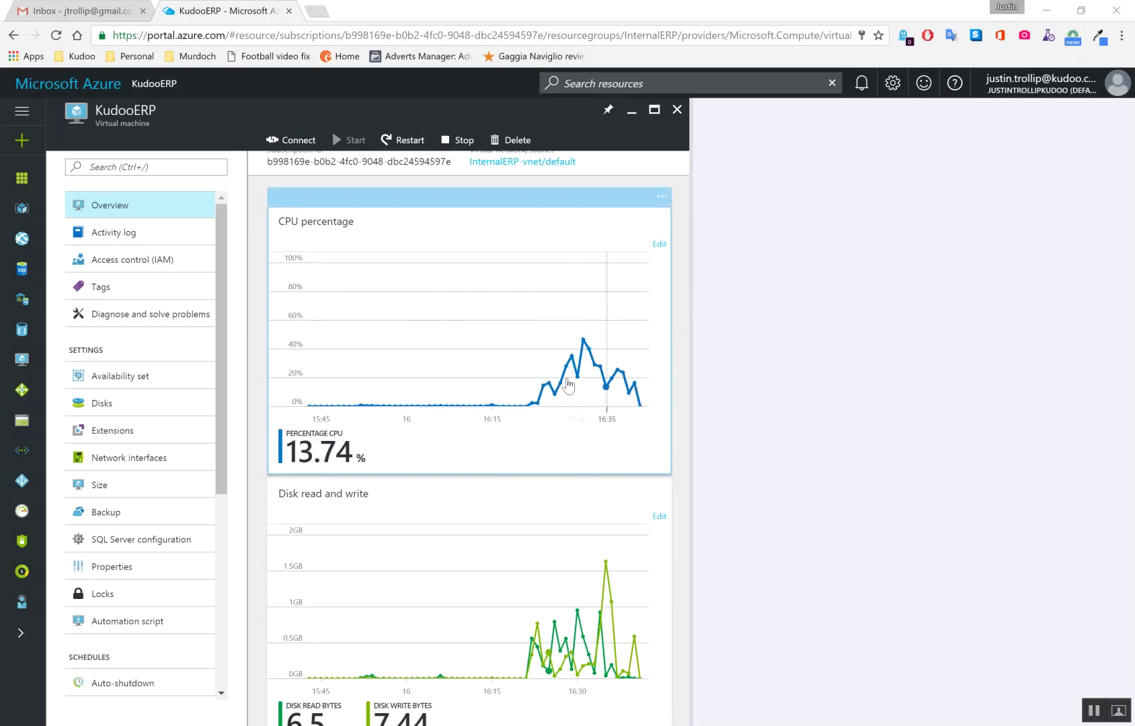
scroll(527, 455, down, 2)
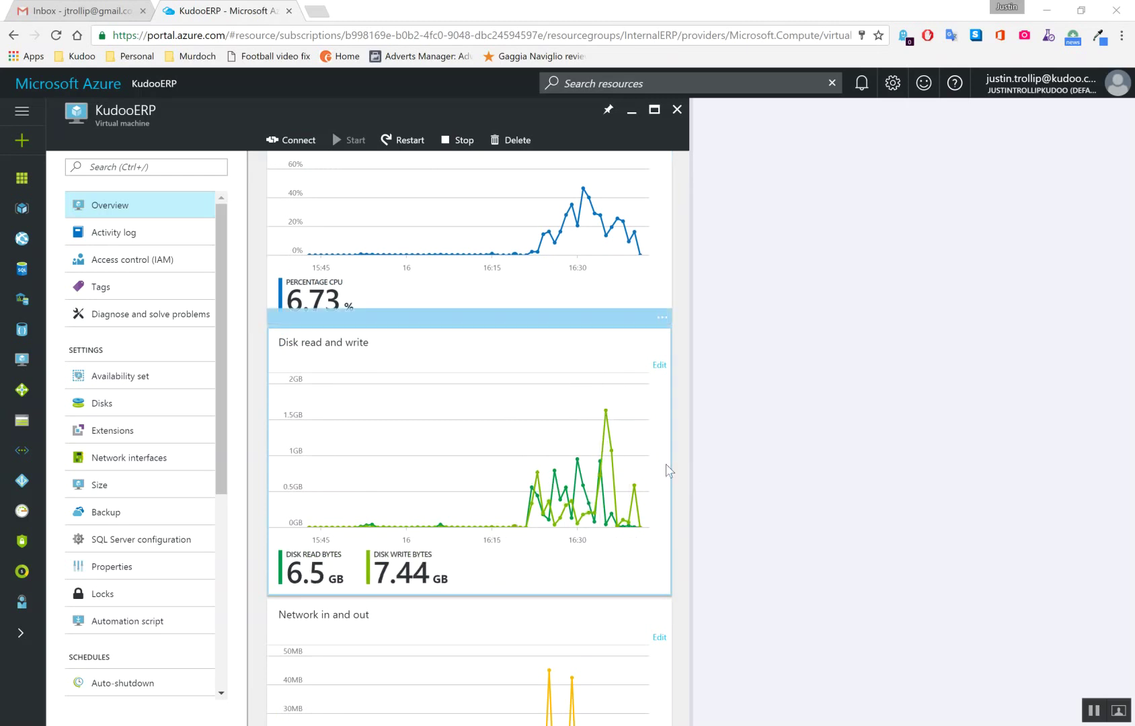
key(alt+Tab)
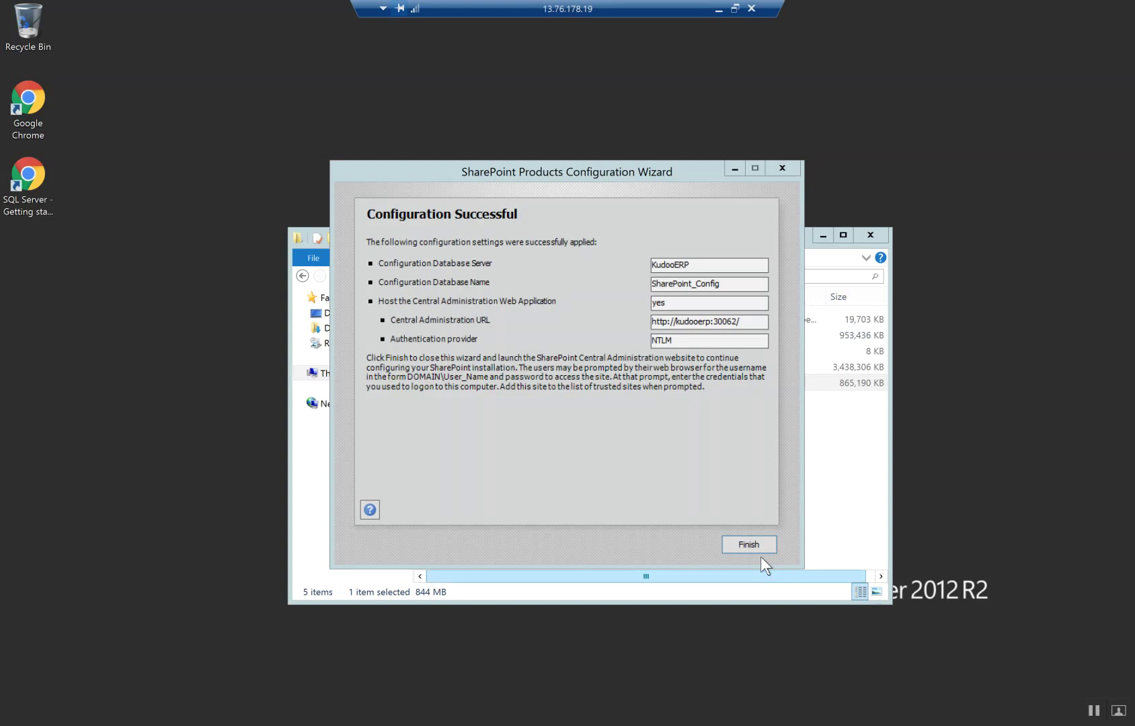
Finish the wizard so Central Administration opens at kudooerp:30062
click(746, 545)
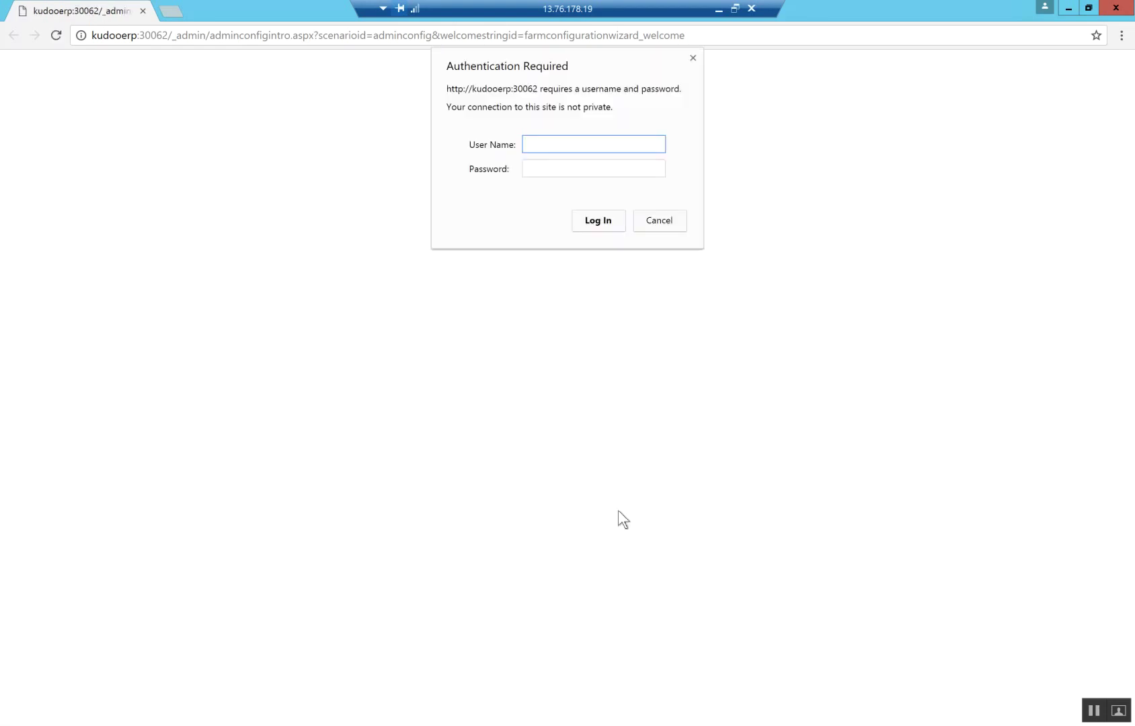
Sign in to Central Administration with the domain account and save the password
key(Tab)
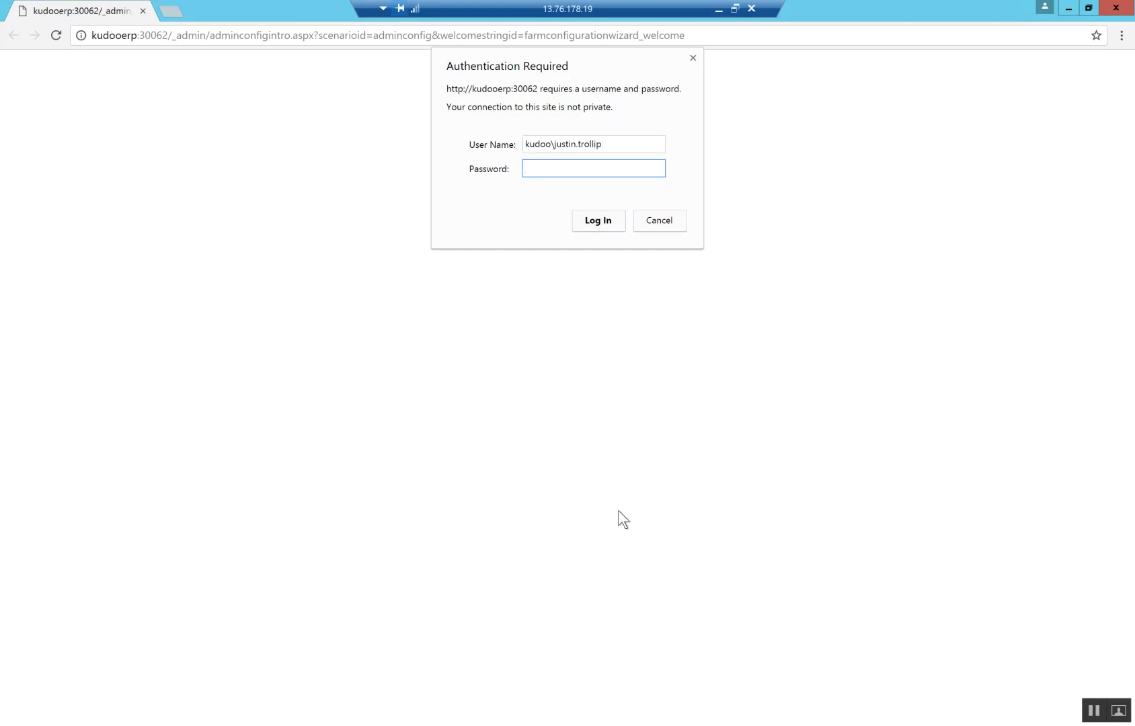
text(************)
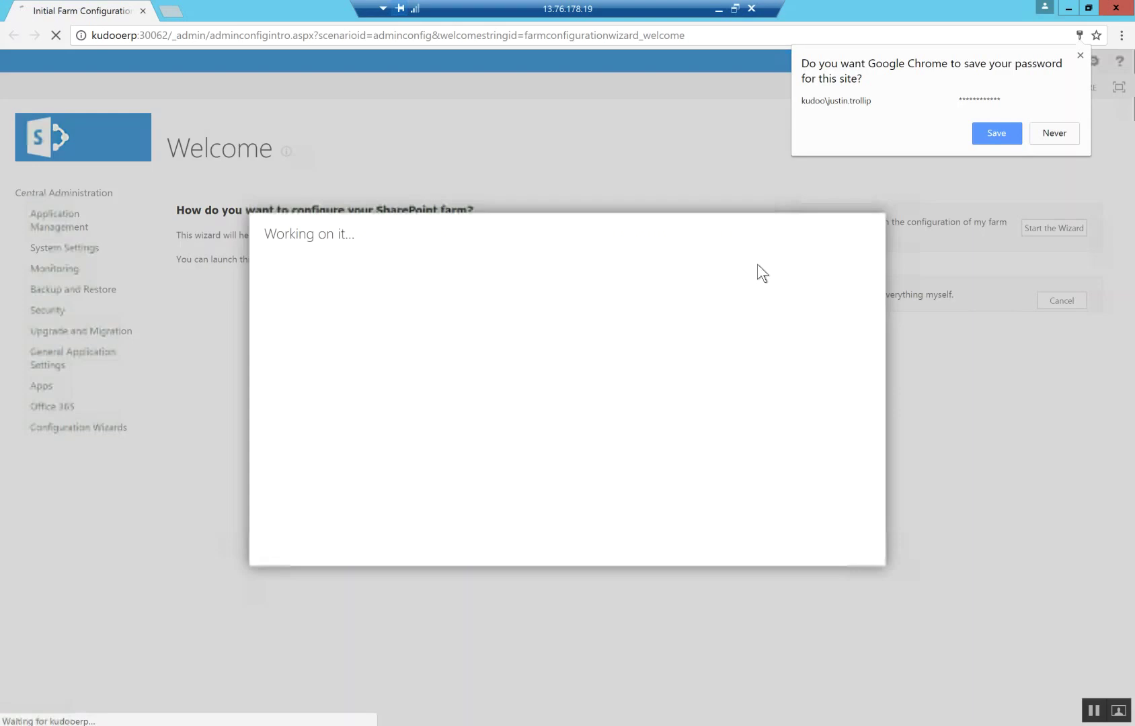
click(1002, 137)
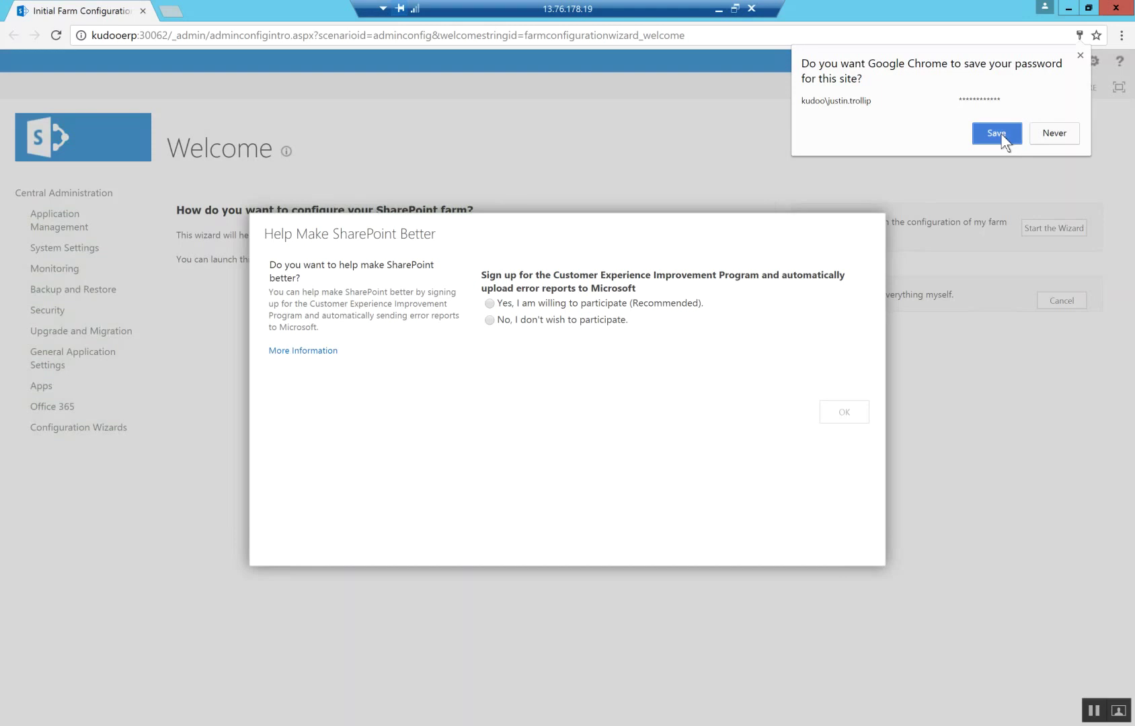
Decline the customer experience program and skip the farm configuration wizard
click(520, 319)
click(842, 416)
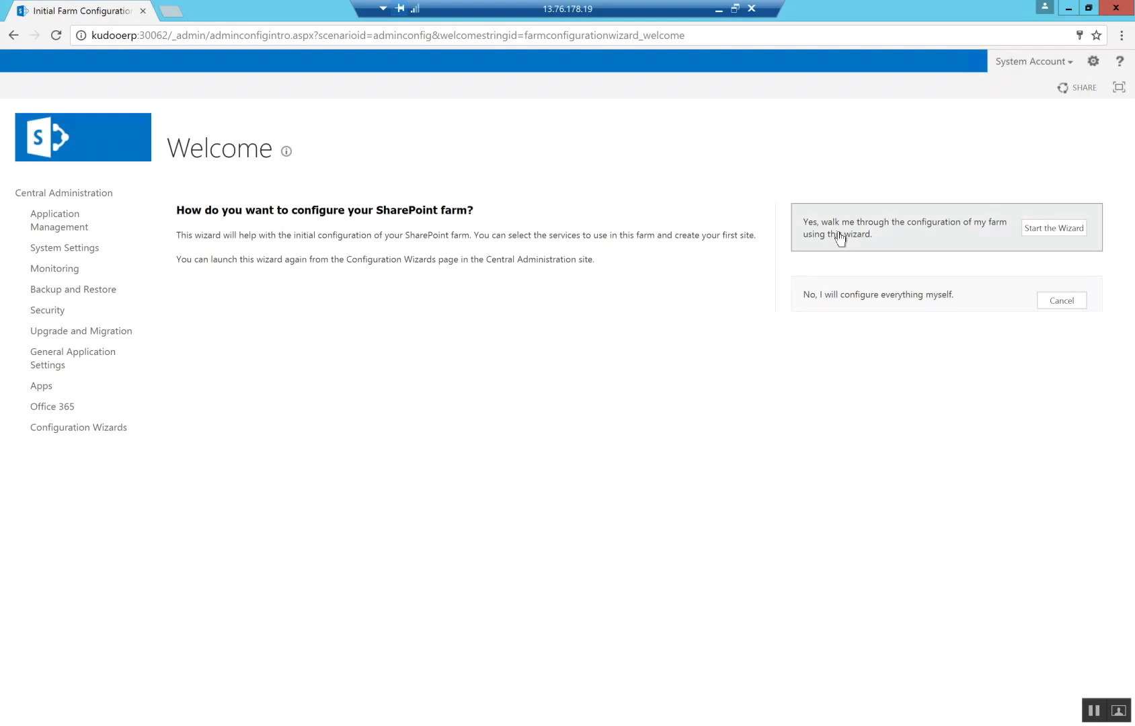
click(1064, 304)
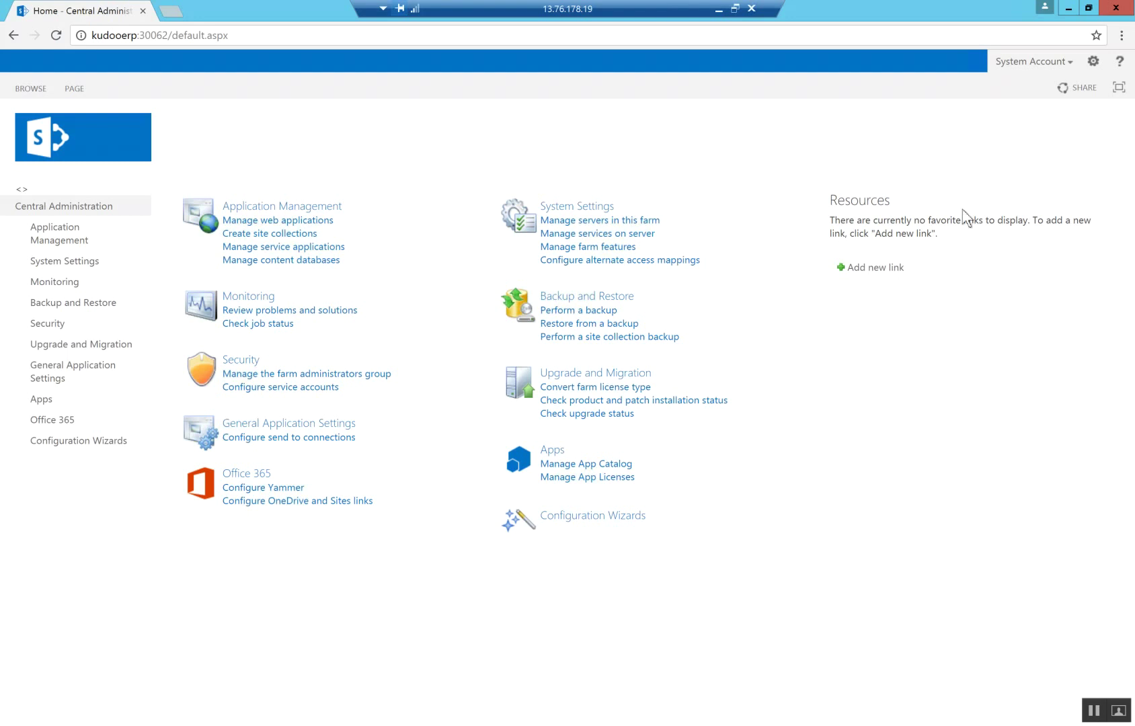
Bookmark the page as 'Home - Central Administration' and turn on the bookmarks bar
click(1096, 35)
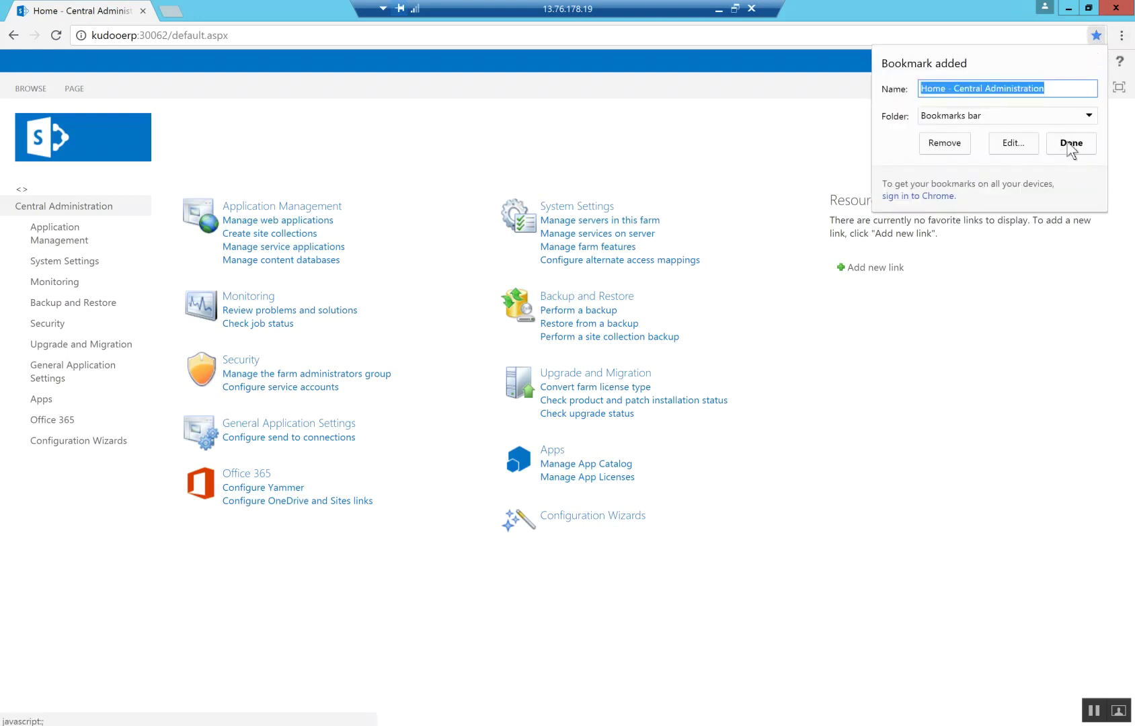
click(1071, 144)
click(1120, 35)
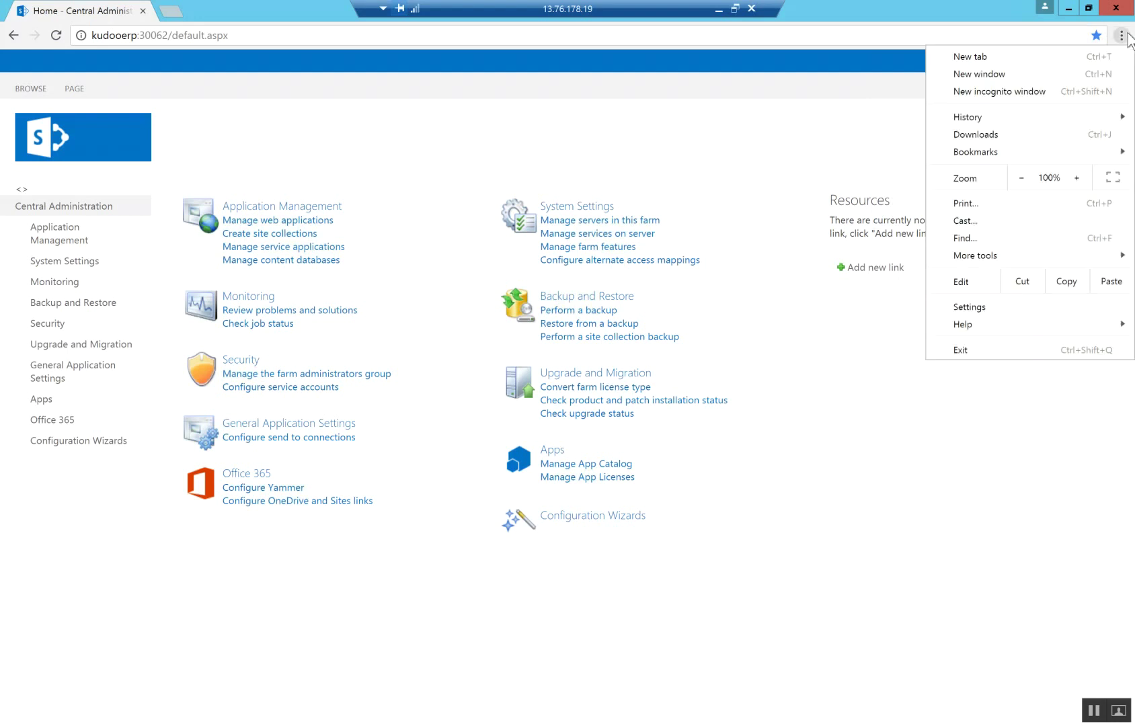
mouse_move(975, 159)
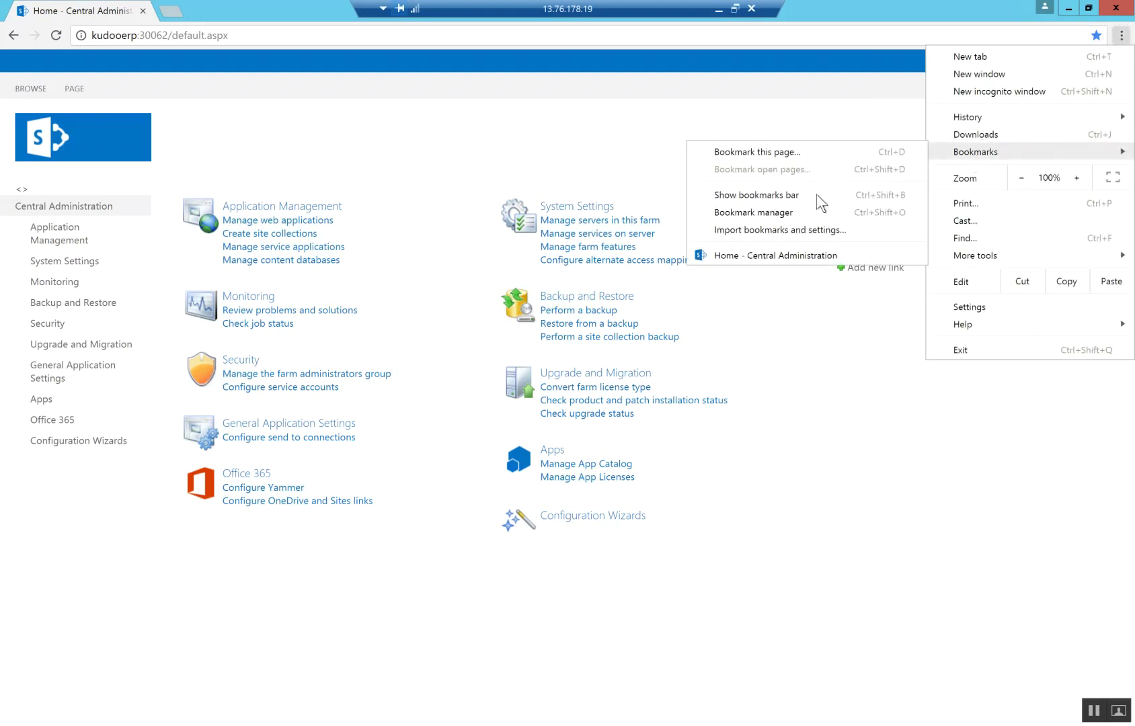
click(842, 195)
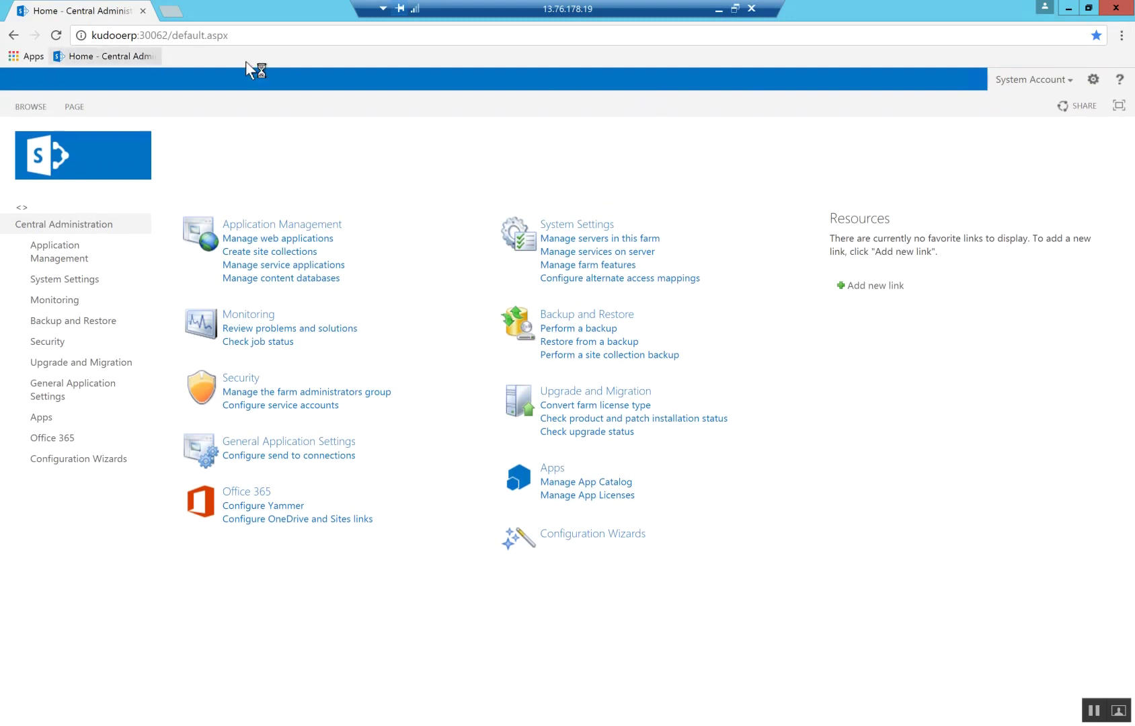